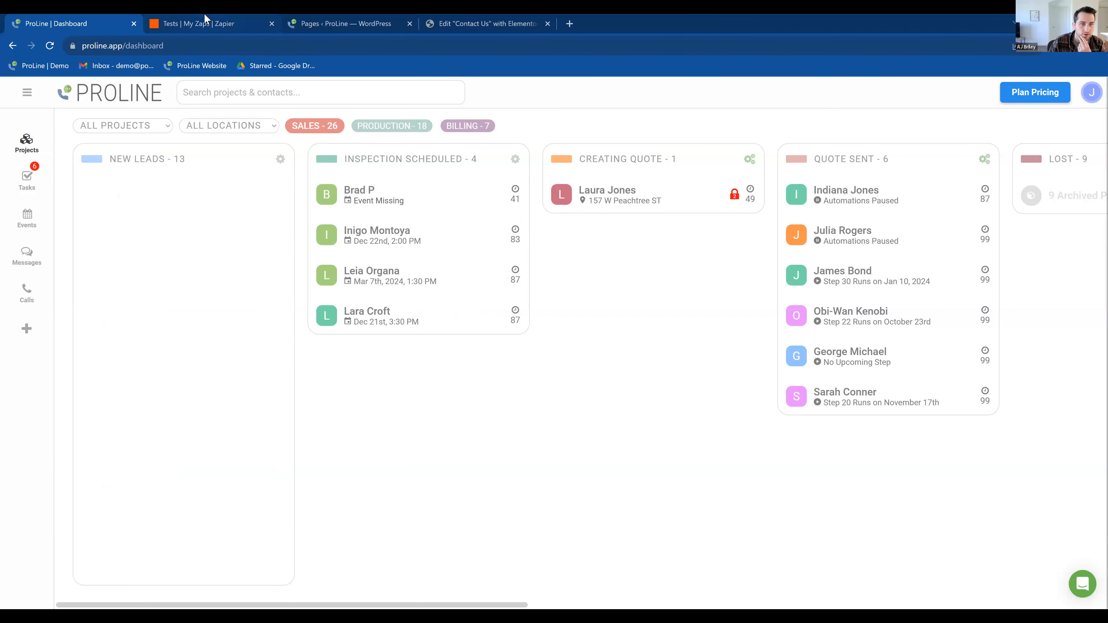
Step: Look over the Zapier Tests folder, the WordPress pages list, the Contact Us page in Elementor and the ProLine dashboard
click(251, 26)
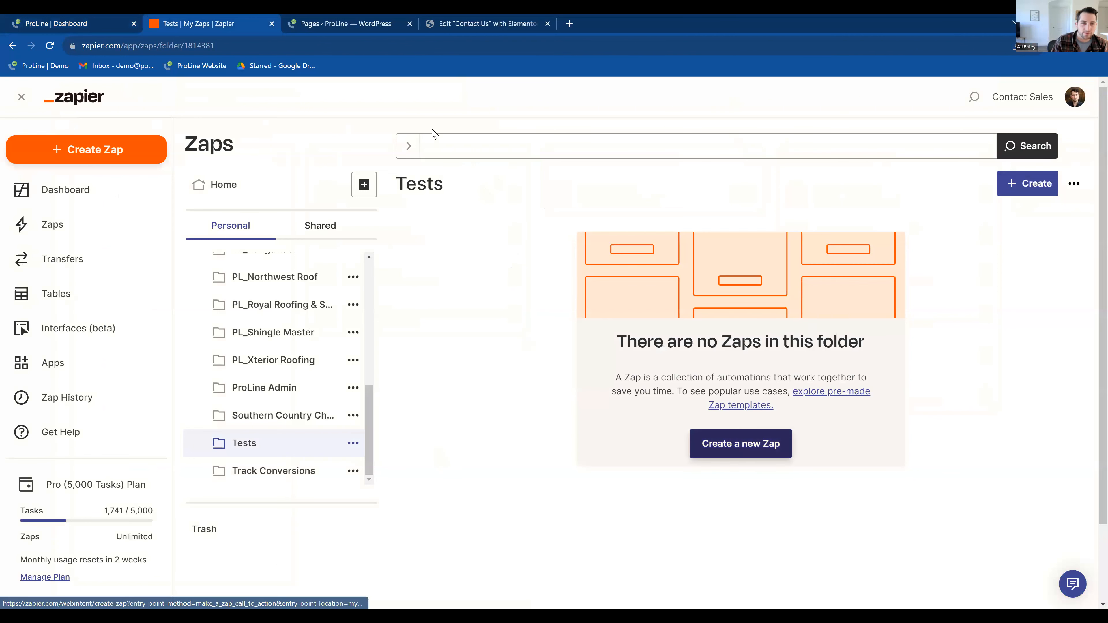
click(359, 23)
click(466, 18)
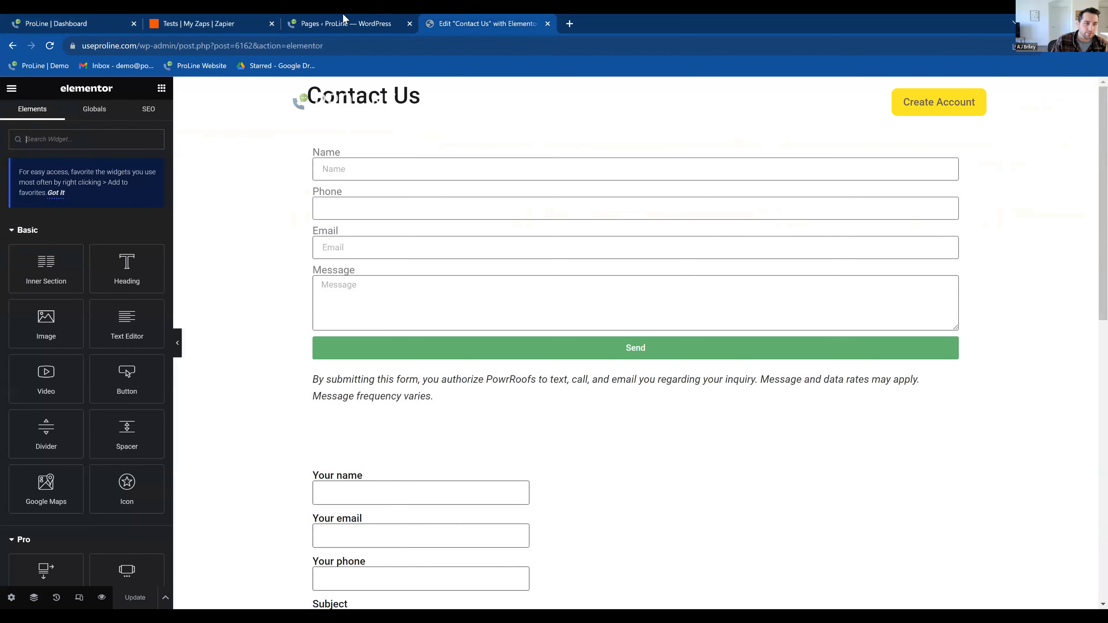
click(347, 22)
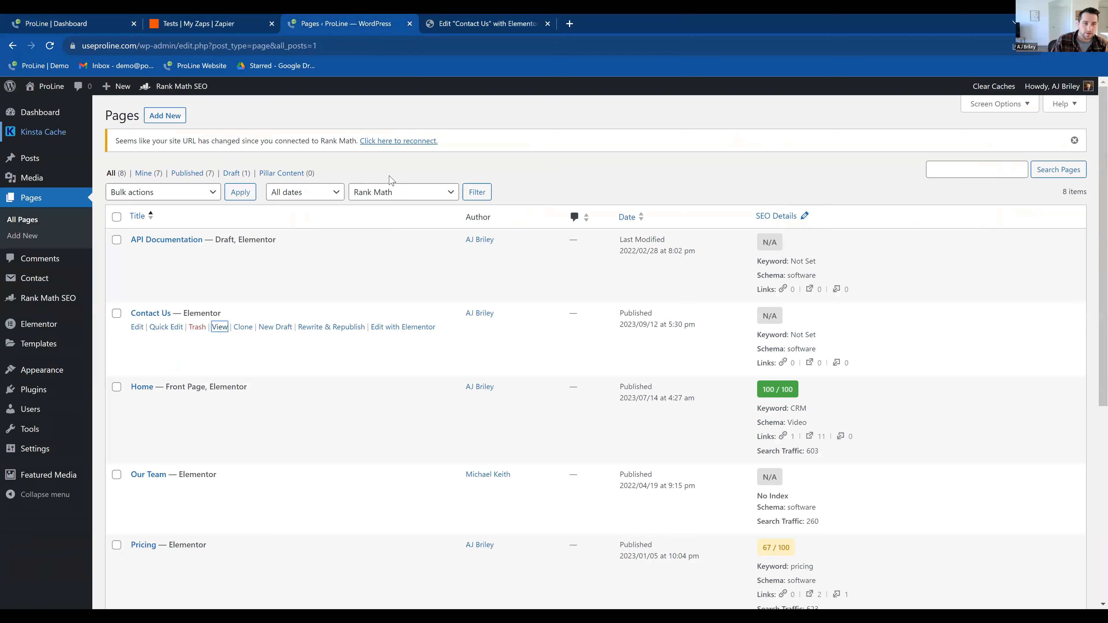
click(478, 22)
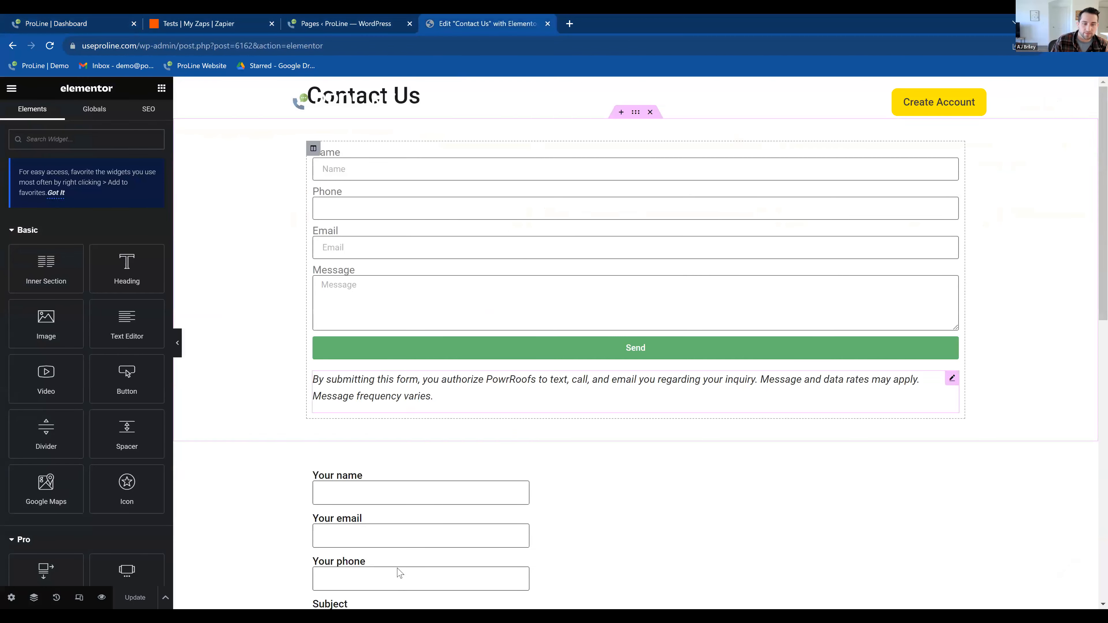
click(73, 19)
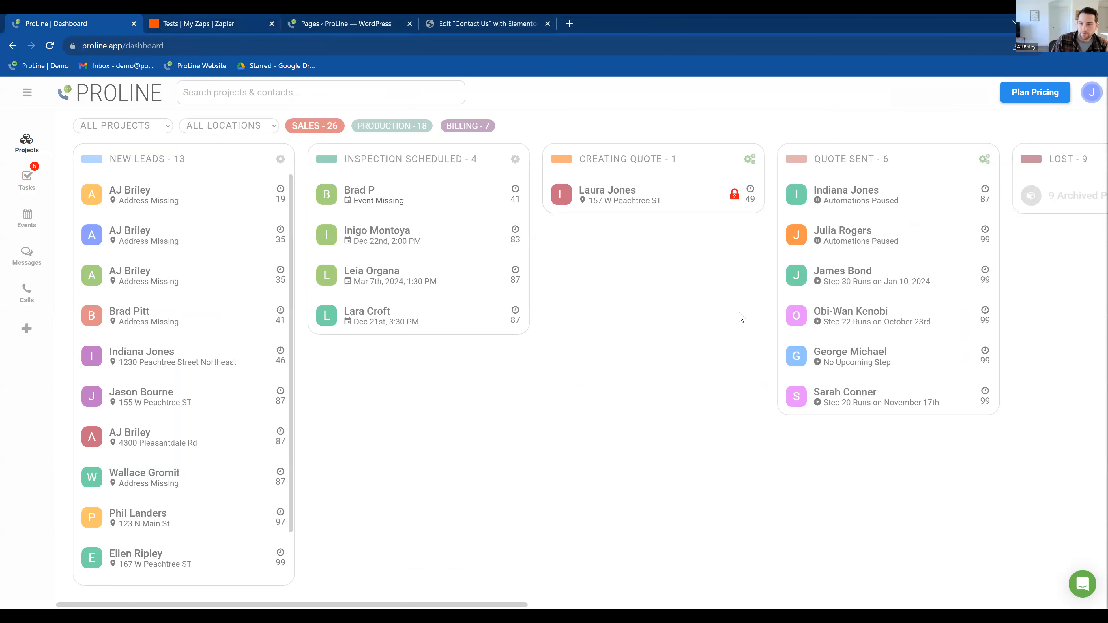
Step: Switch to Zapier and create a new Zap in the Tests folder
key(ctrl+Tab)
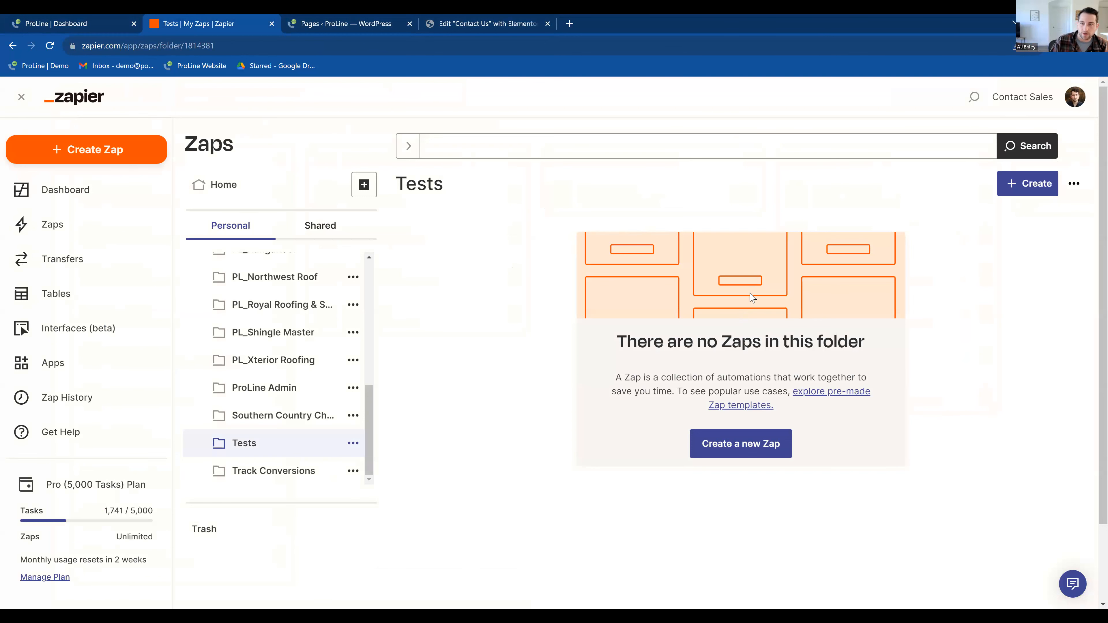
click(1028, 187)
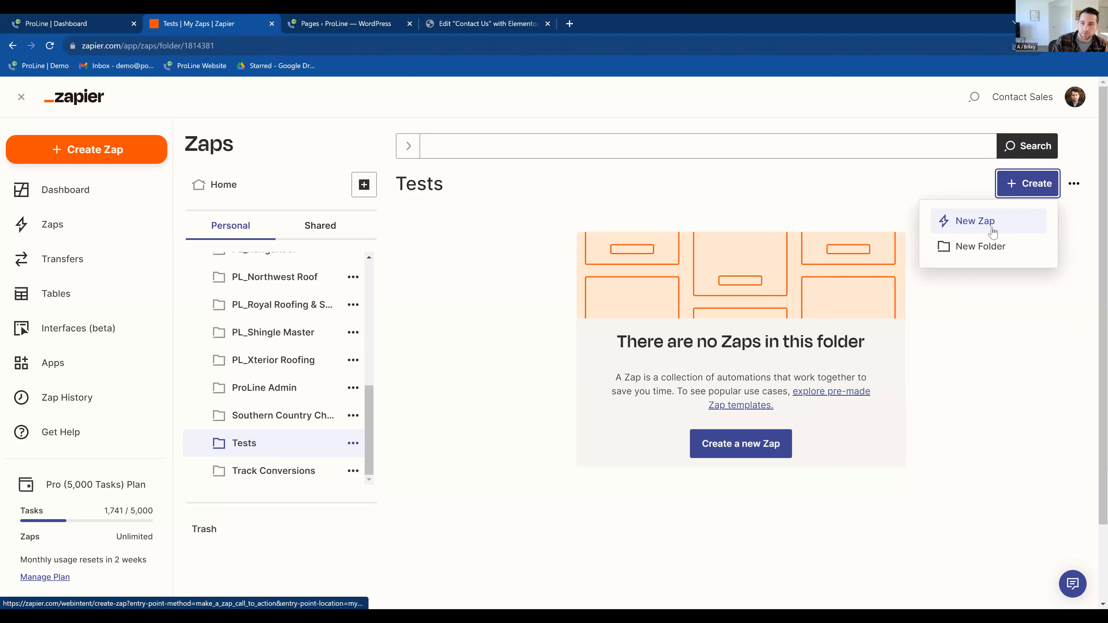
click(1021, 221)
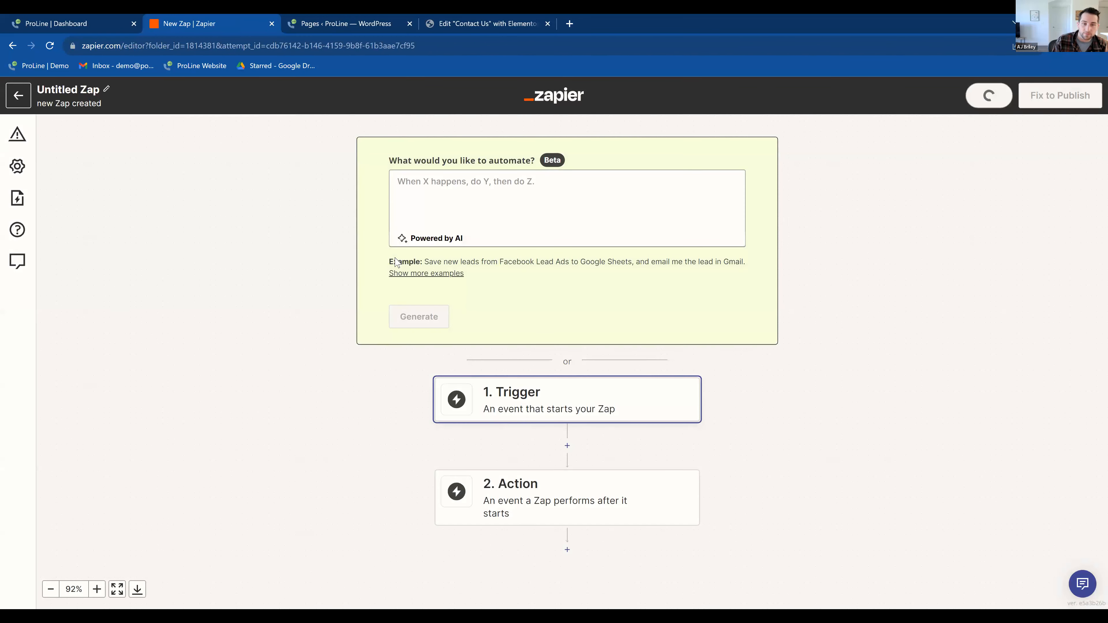
click(627, 211)
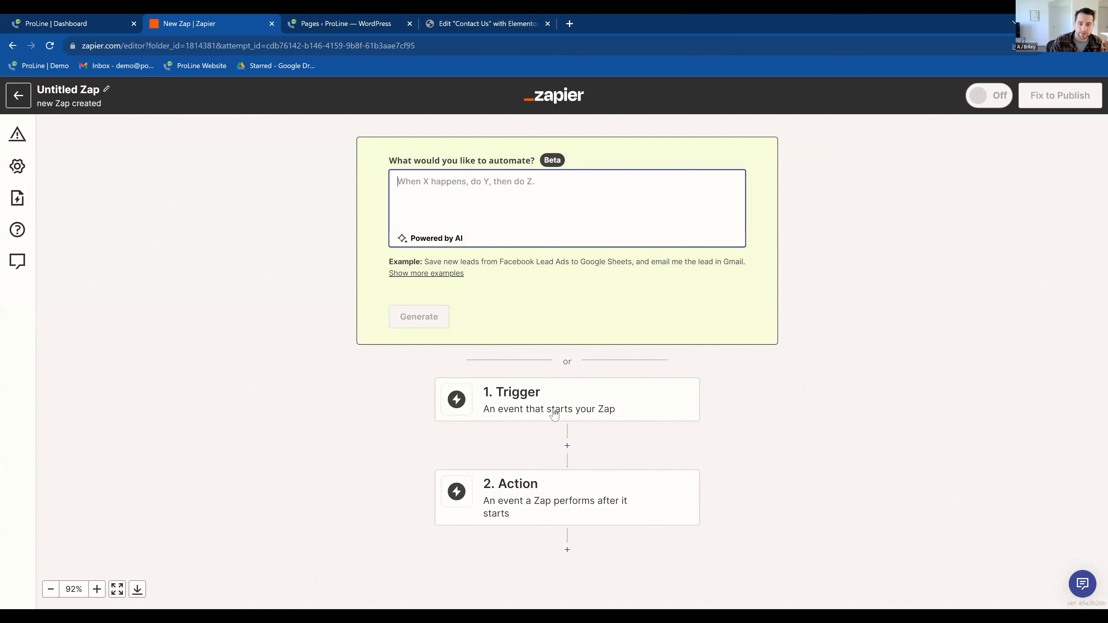
Step: Set the Zap's trigger to the latest ProLine app with the event Project Created or Updated
click(570, 413)
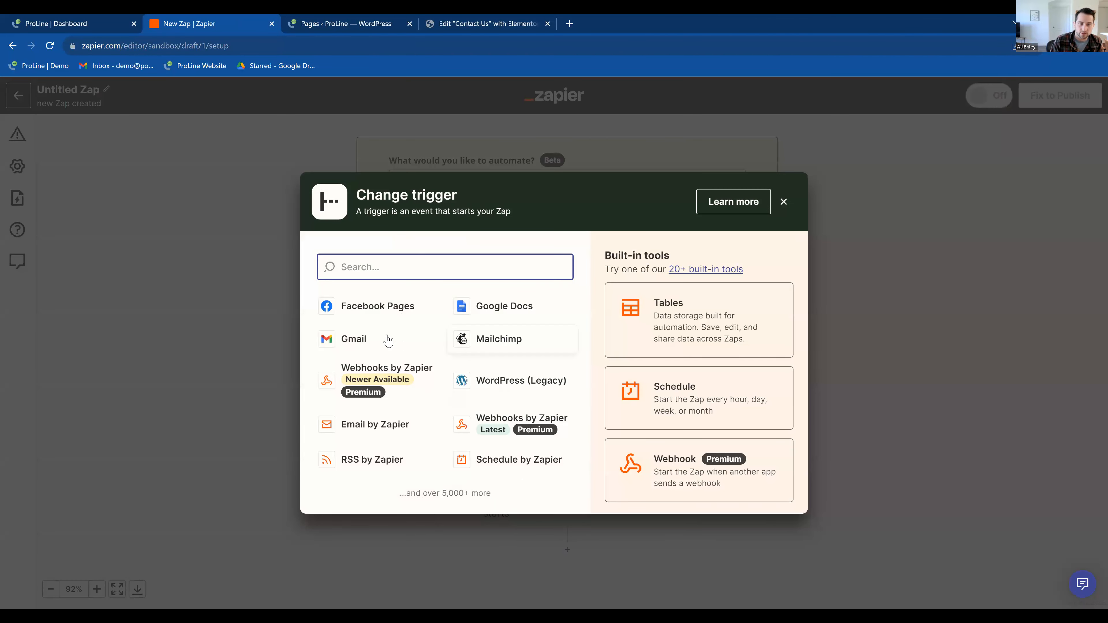
text(prol)
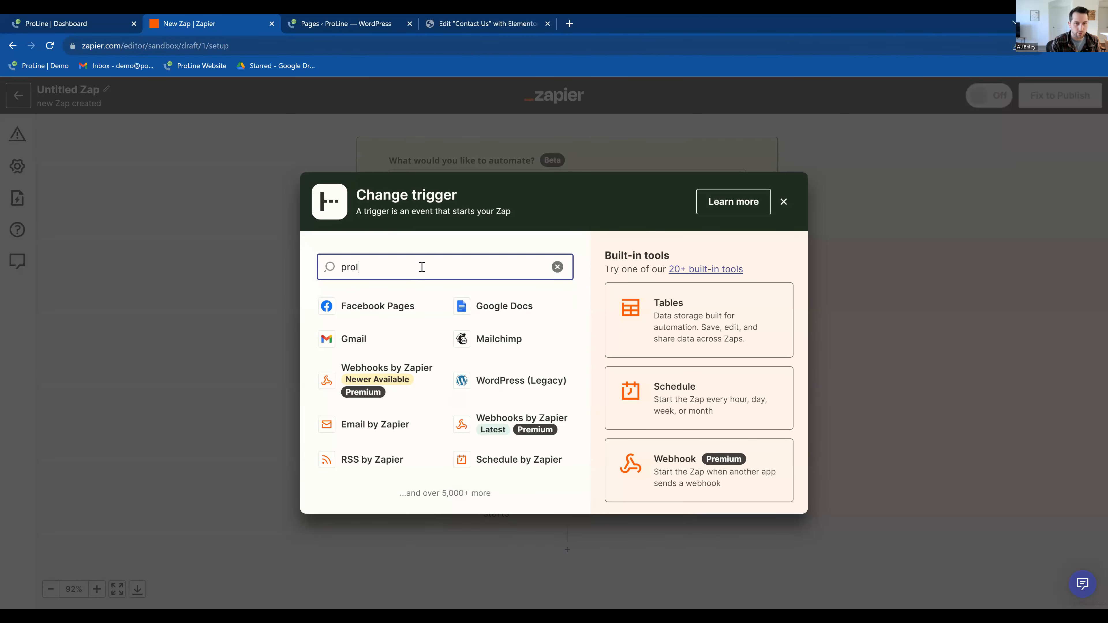
text(in)
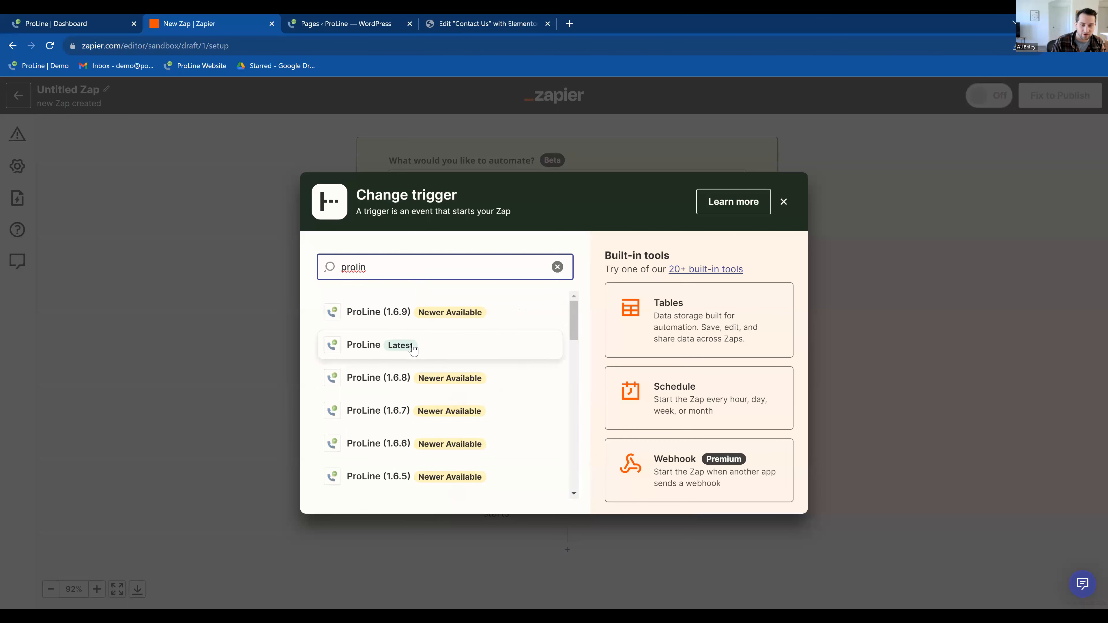
click(370, 348)
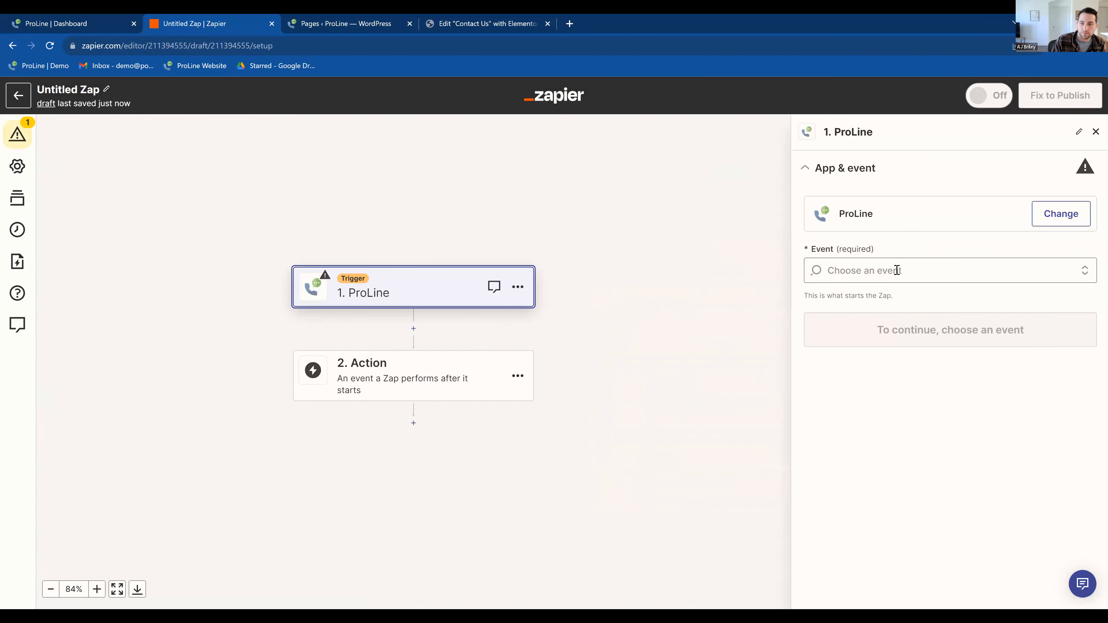
click(912, 271)
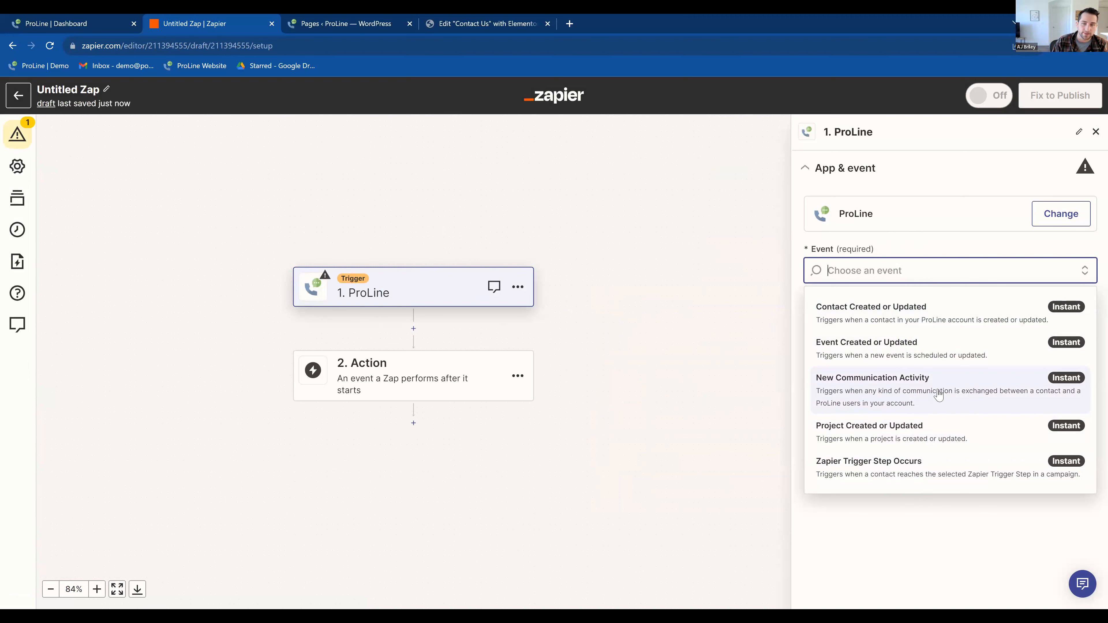
click(906, 434)
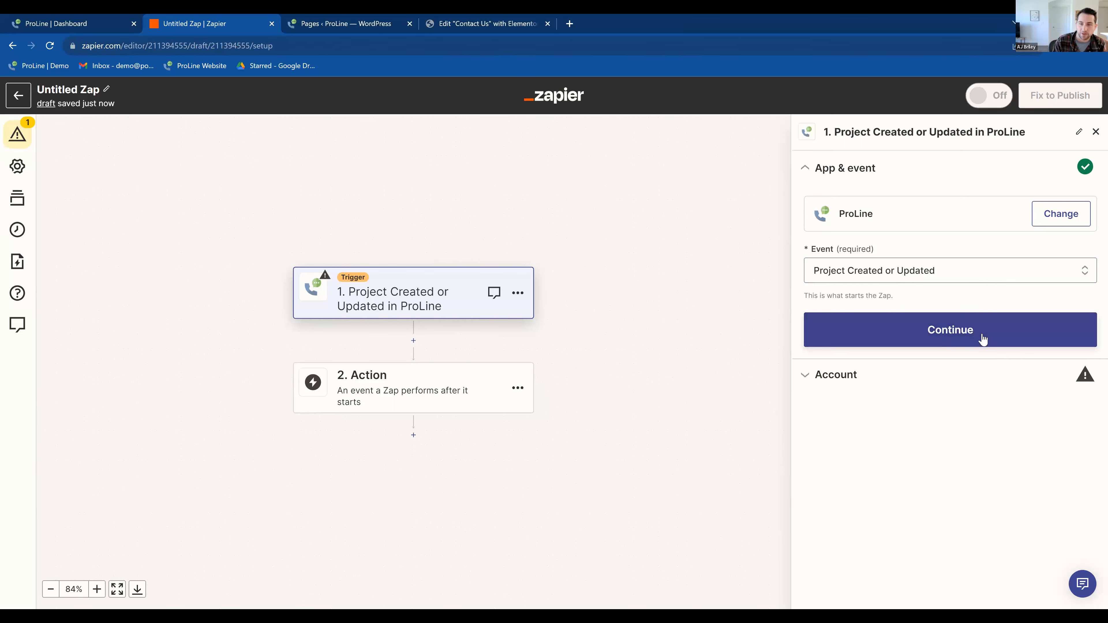
click(942, 334)
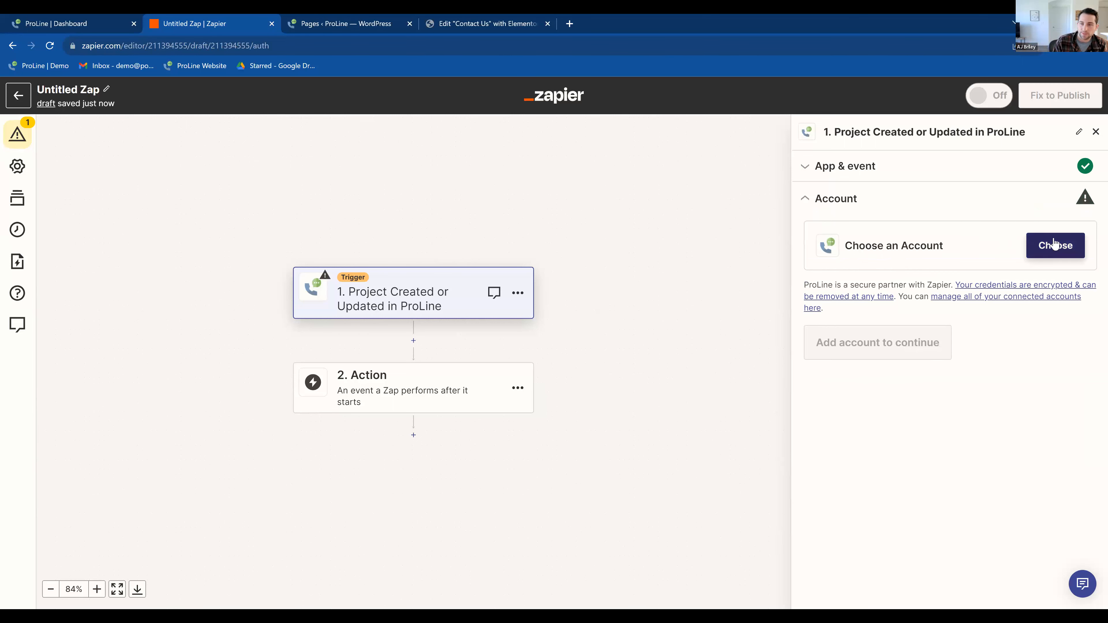
Step: Start connecting a new ProLine account for the trigger and select the API key on the ProLine API Credentials page
click(1046, 247)
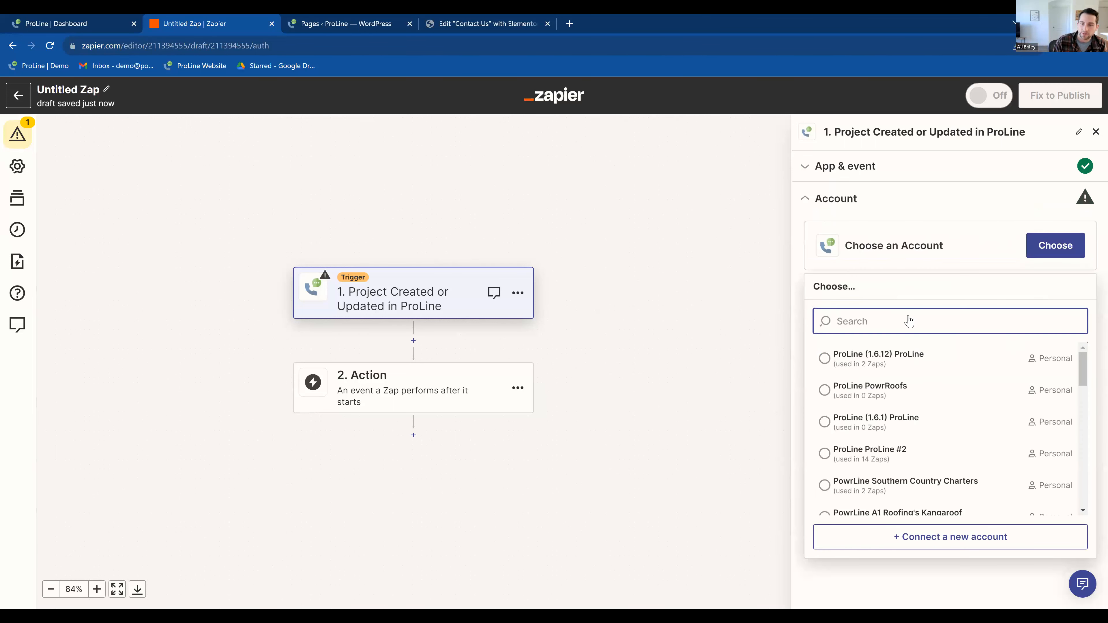
click(943, 546)
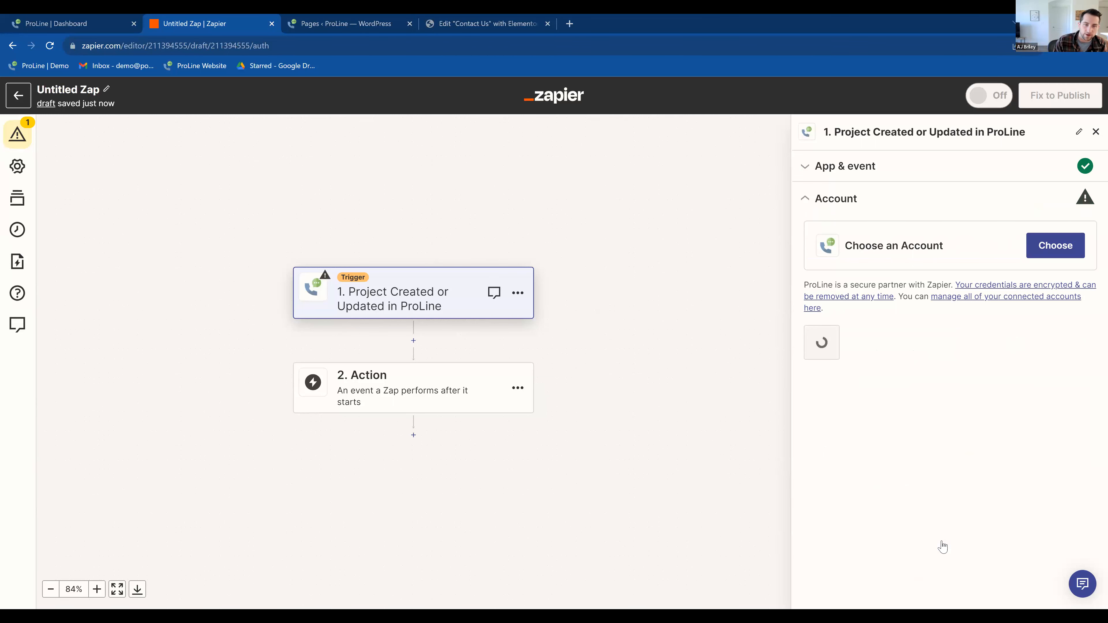
drag(629, 19, 355, 20)
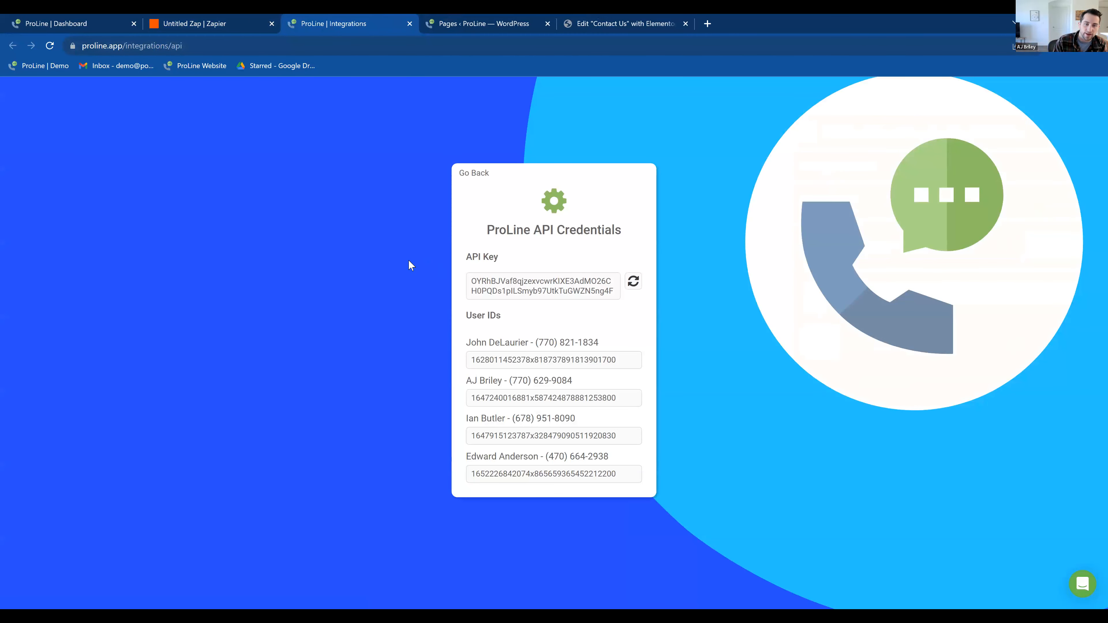
click(522, 284)
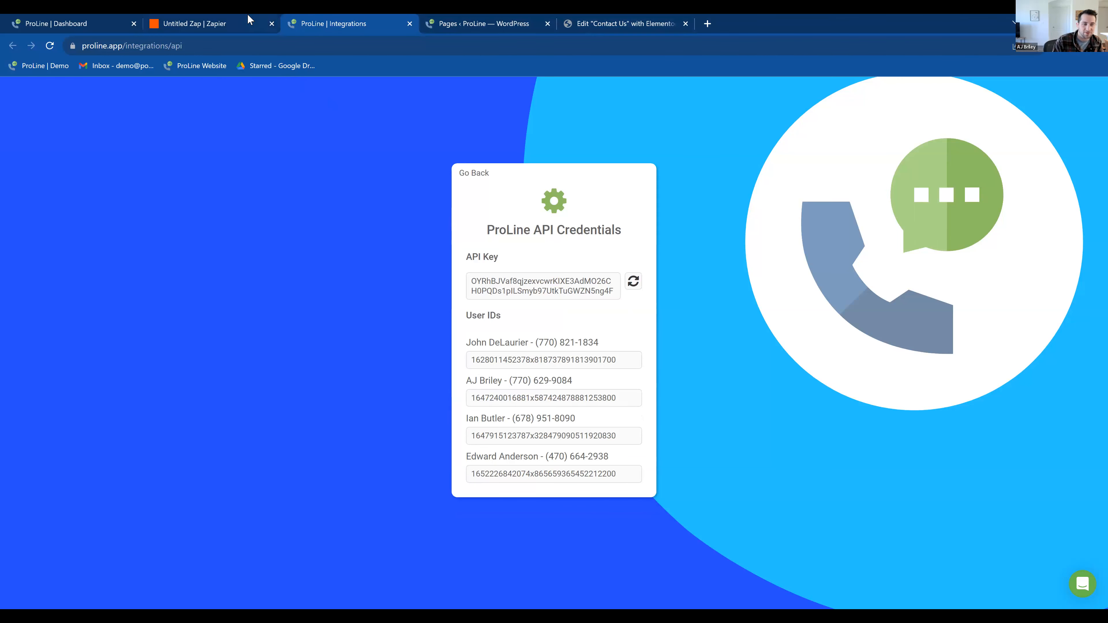
Step: Return to the Zap and bring up the ProLine connection window with its API key field ready for entry
click(215, 17)
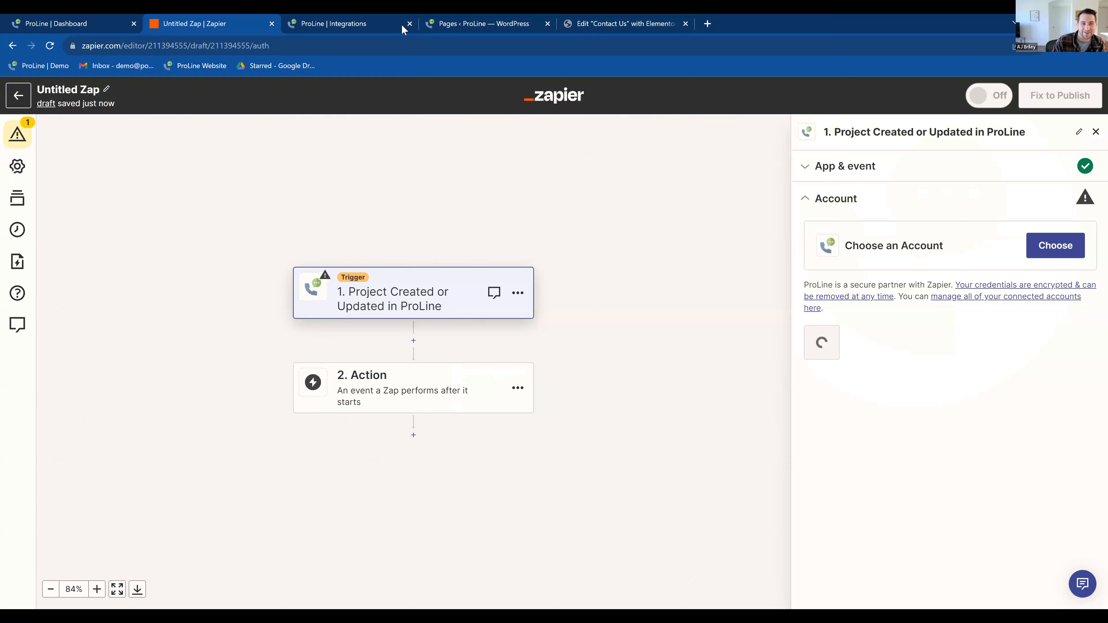
click(371, 19)
click(611, 19)
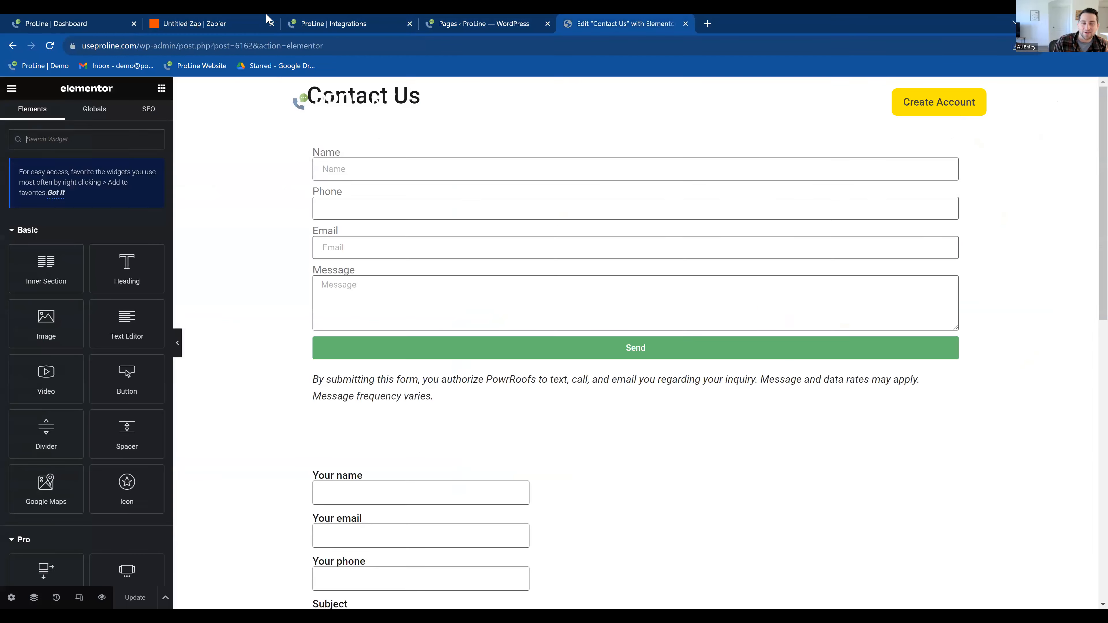
click(214, 18)
click(1056, 245)
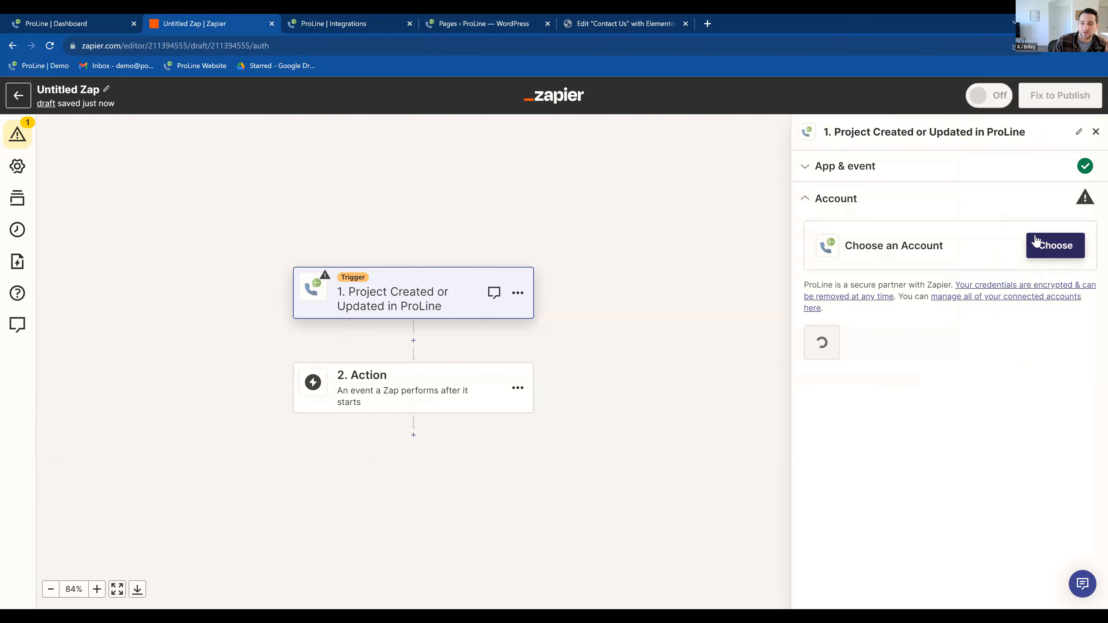
click(672, 252)
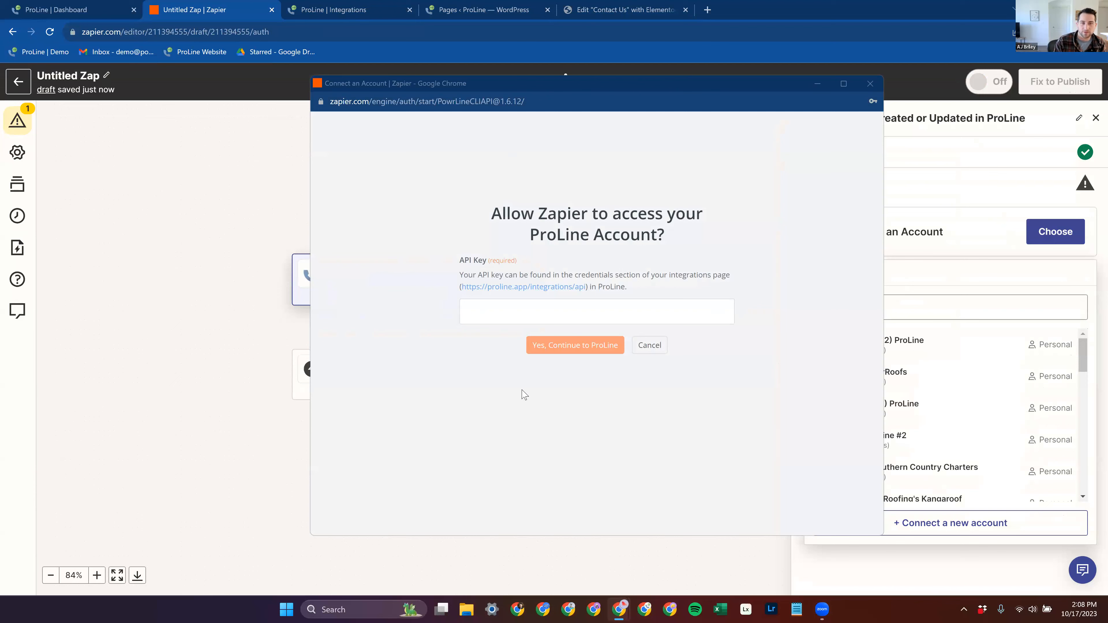
click(517, 318)
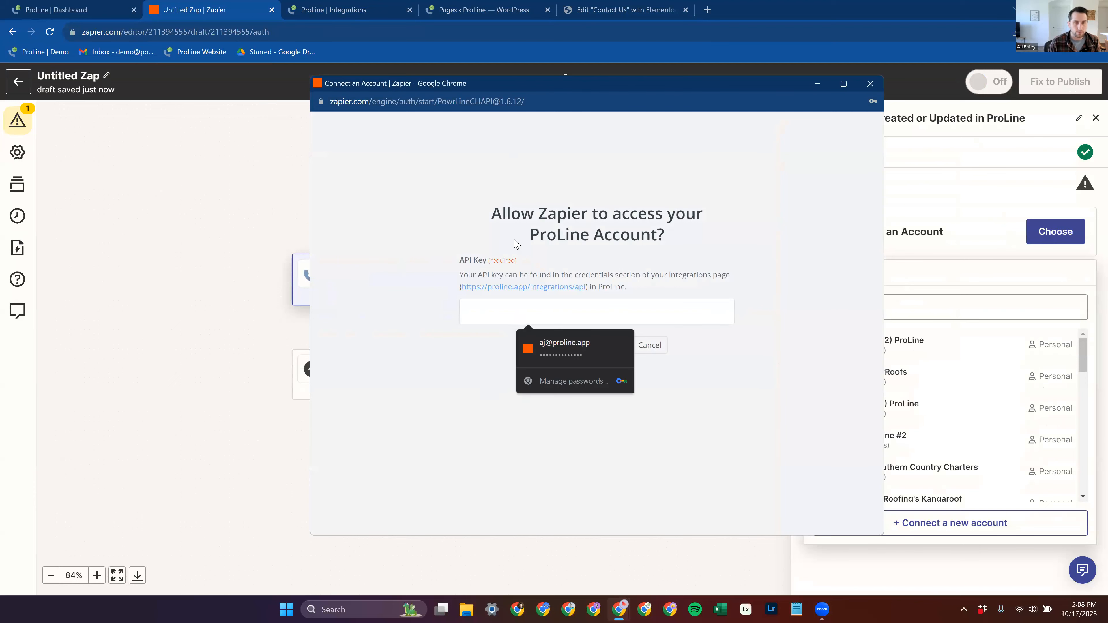
Step: Copy the API key from the ProLine API Credentials page and go back to the Zap
click(594, 5)
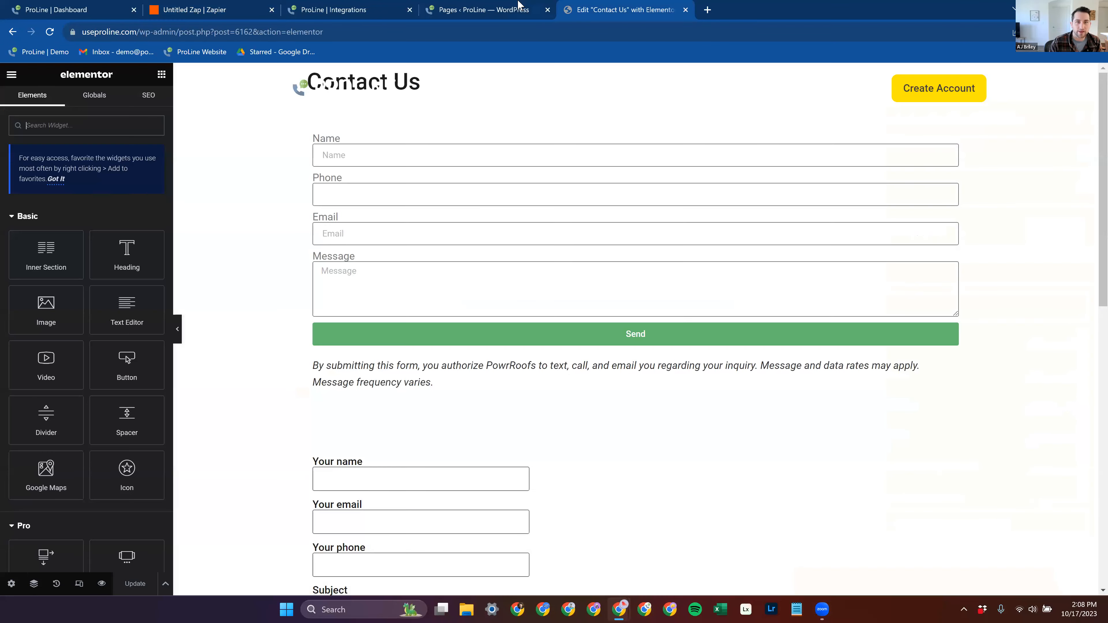
click(368, 6)
click(531, 282)
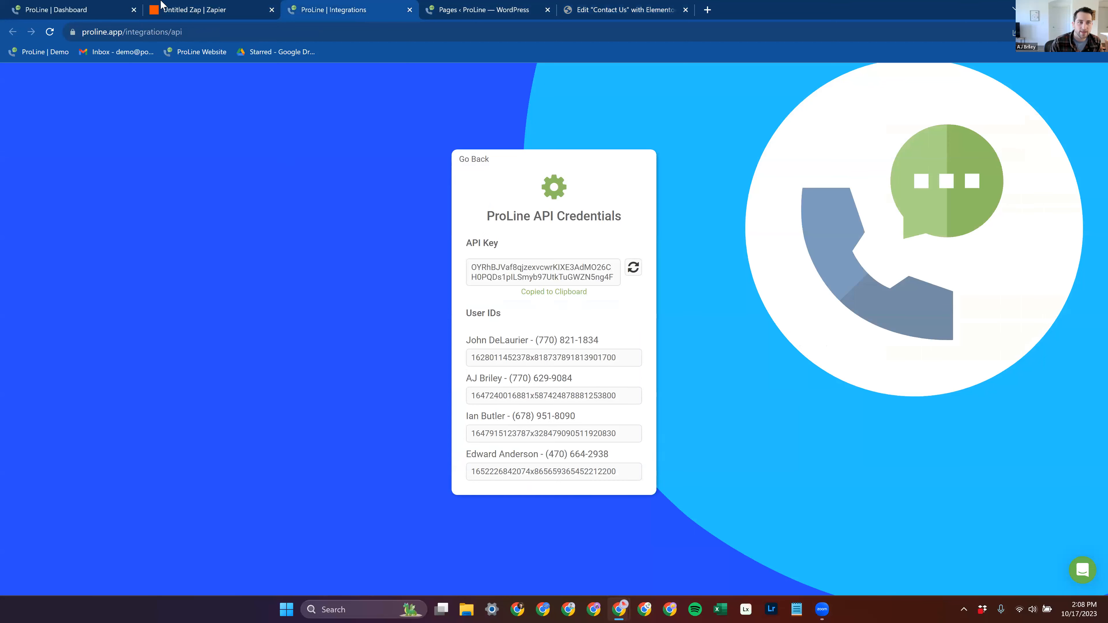
click(162, 6)
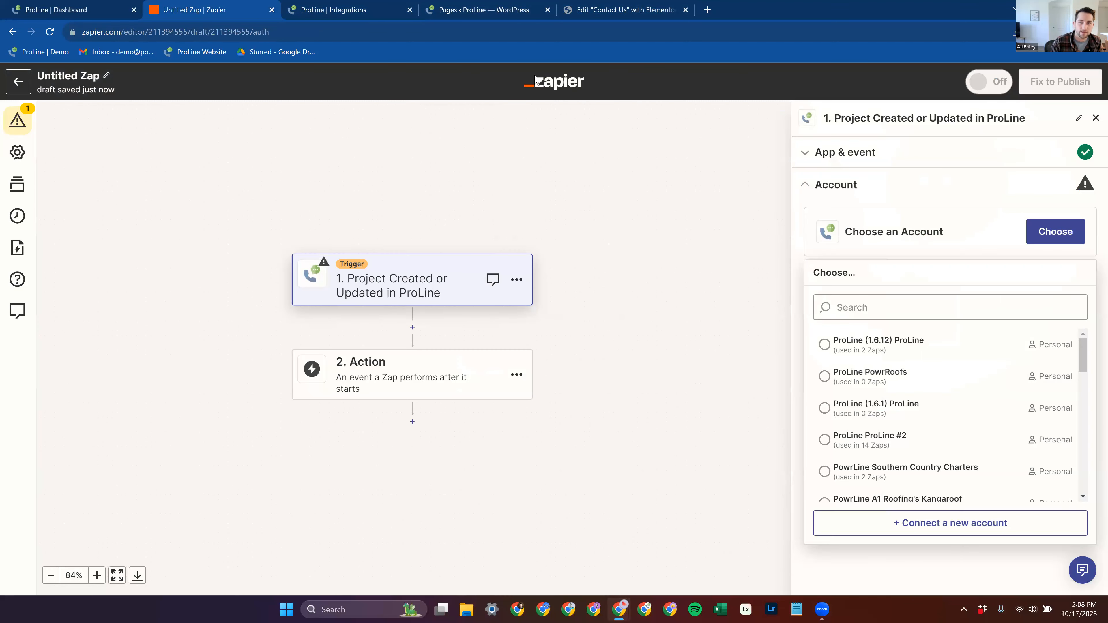
click(602, 6)
click(496, 6)
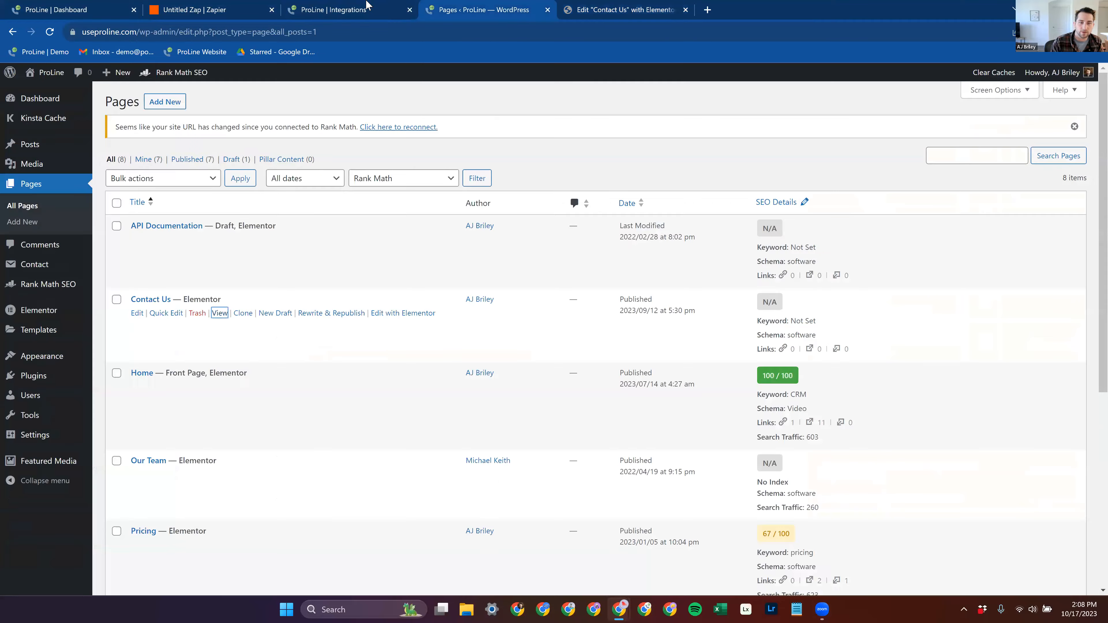
click(367, 6)
click(209, 6)
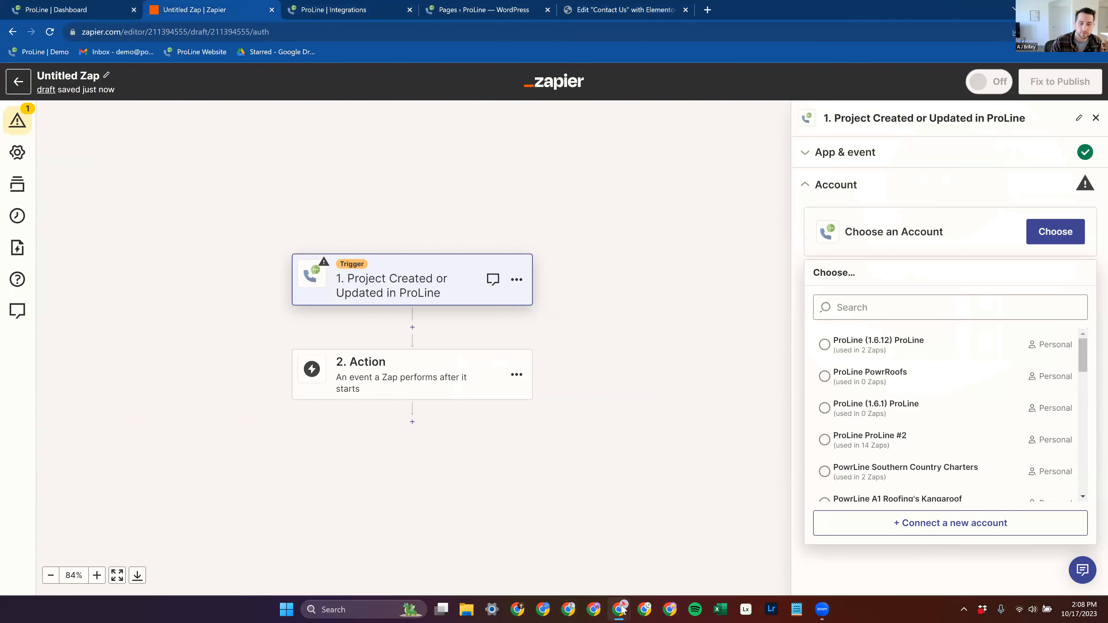
Step: Paste the API key into the Zapier connection window and authorize access to the ProLine account
mouse_move(620, 609)
click(666, 565)
click(548, 312)
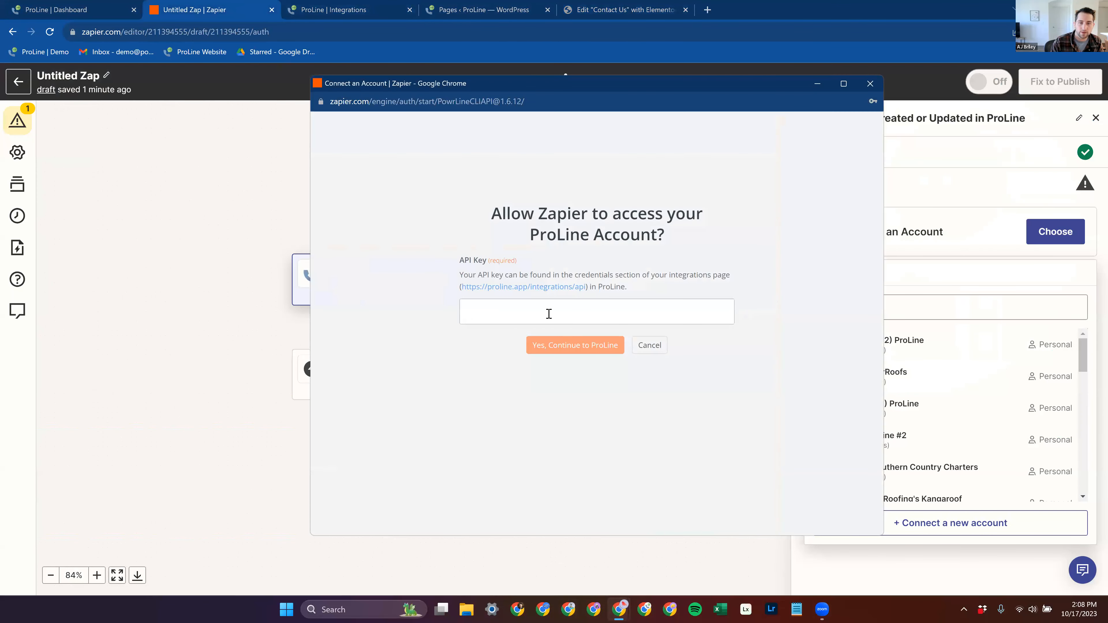
click(577, 344)
click(581, 352)
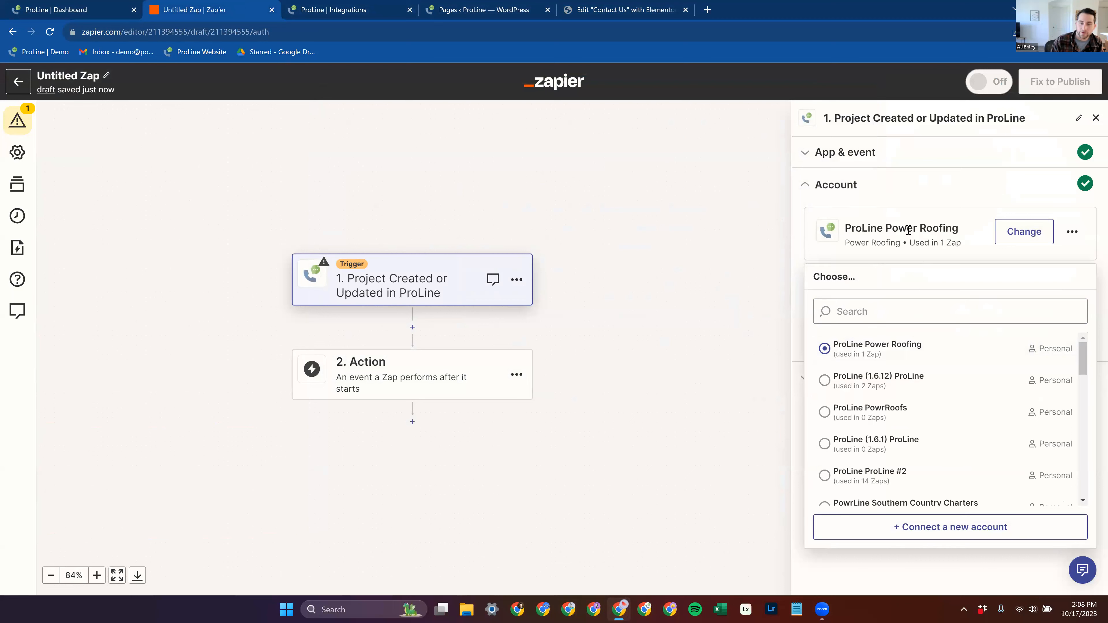
Step: Continue with the connected ProLine Power Roofing account and review the Trigger on filter options, keeping Created or Updated
click(944, 188)
click(854, 339)
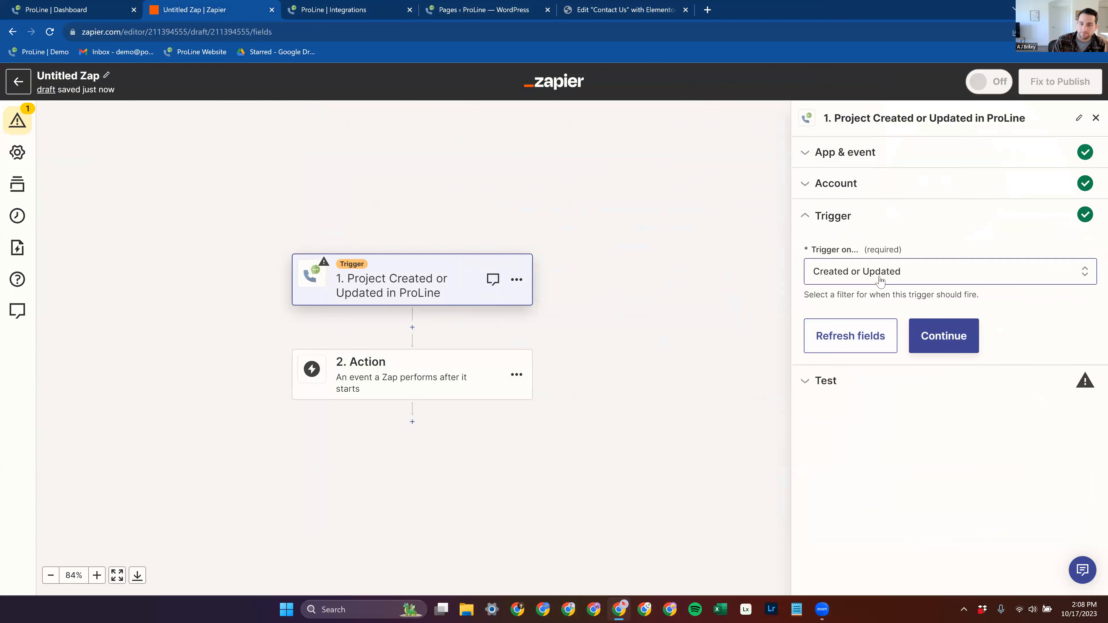
click(945, 276)
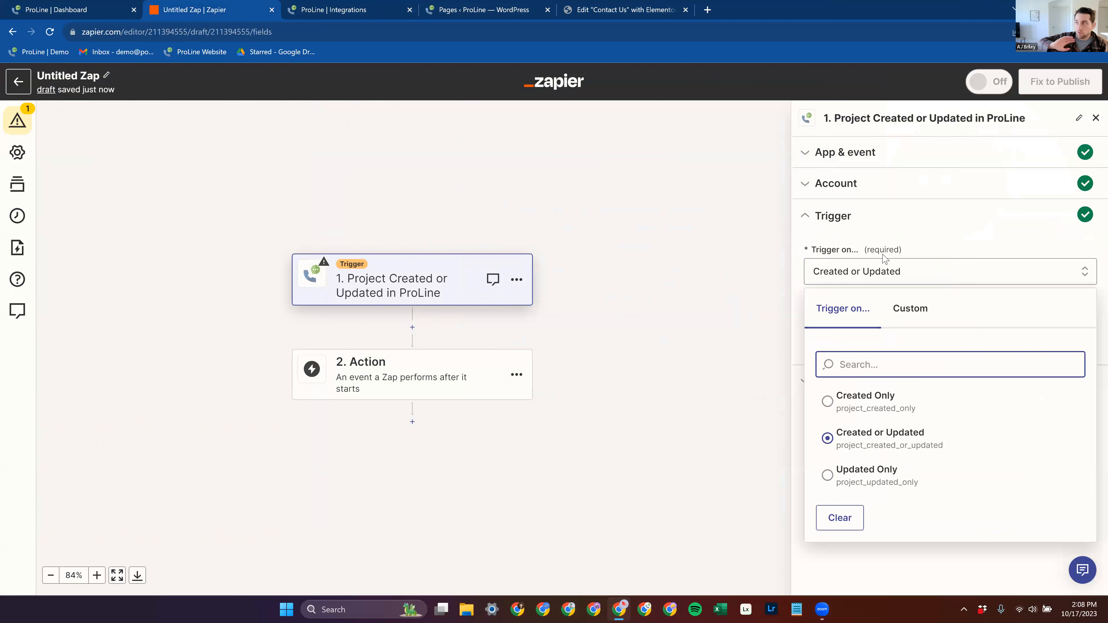
click(891, 261)
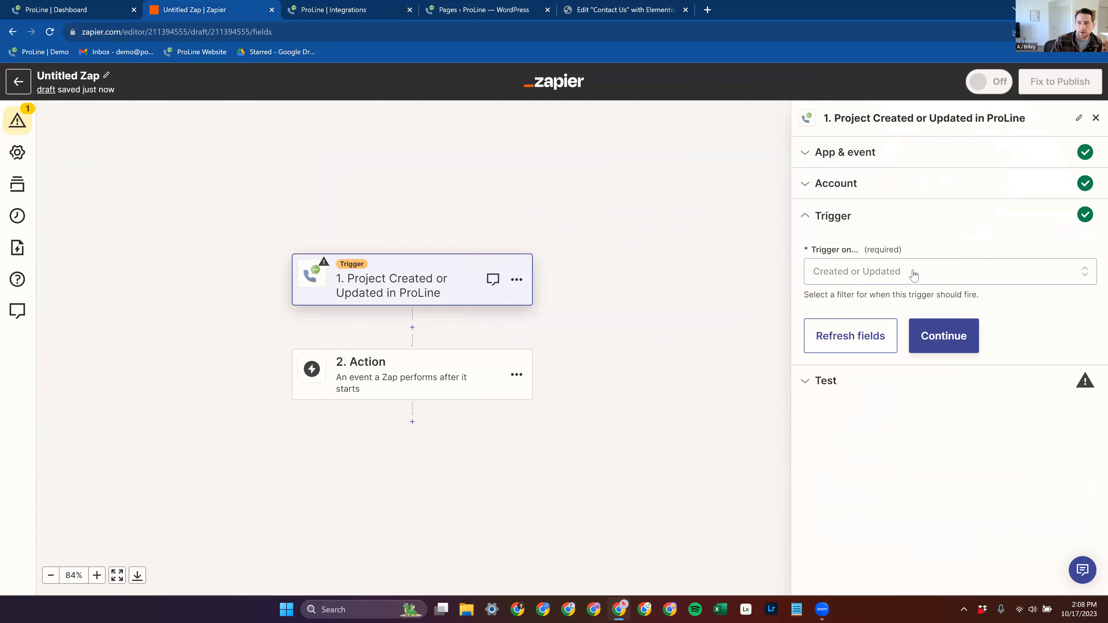
Step: Check the trigger's filter options and the connected ProLine account, keep Created or Updated, and continue to the trigger test
click(894, 272)
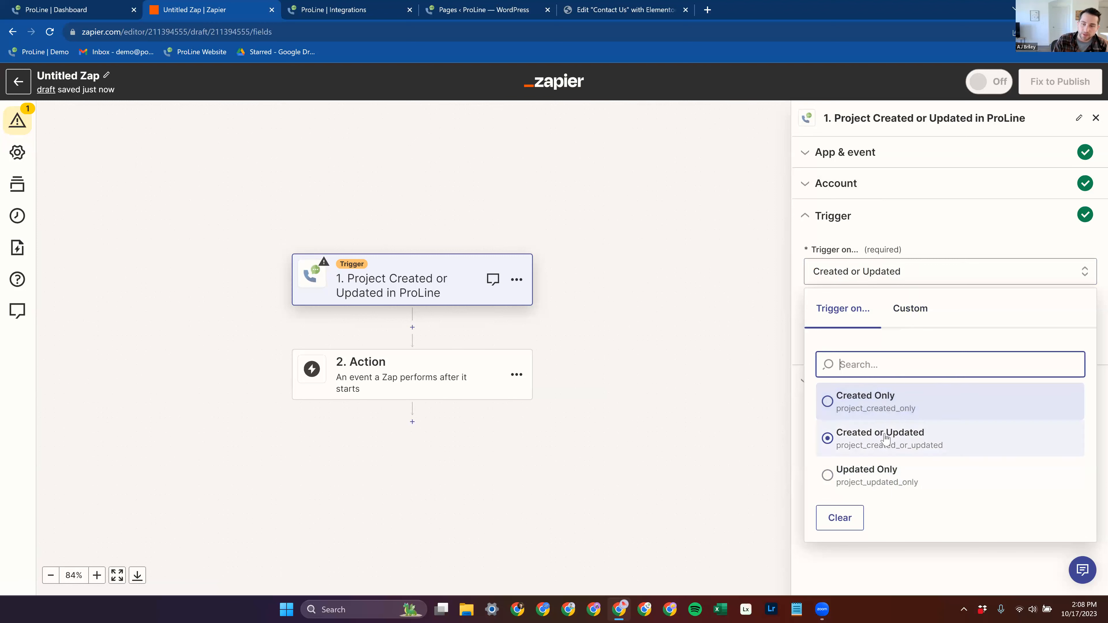
click(798, 294)
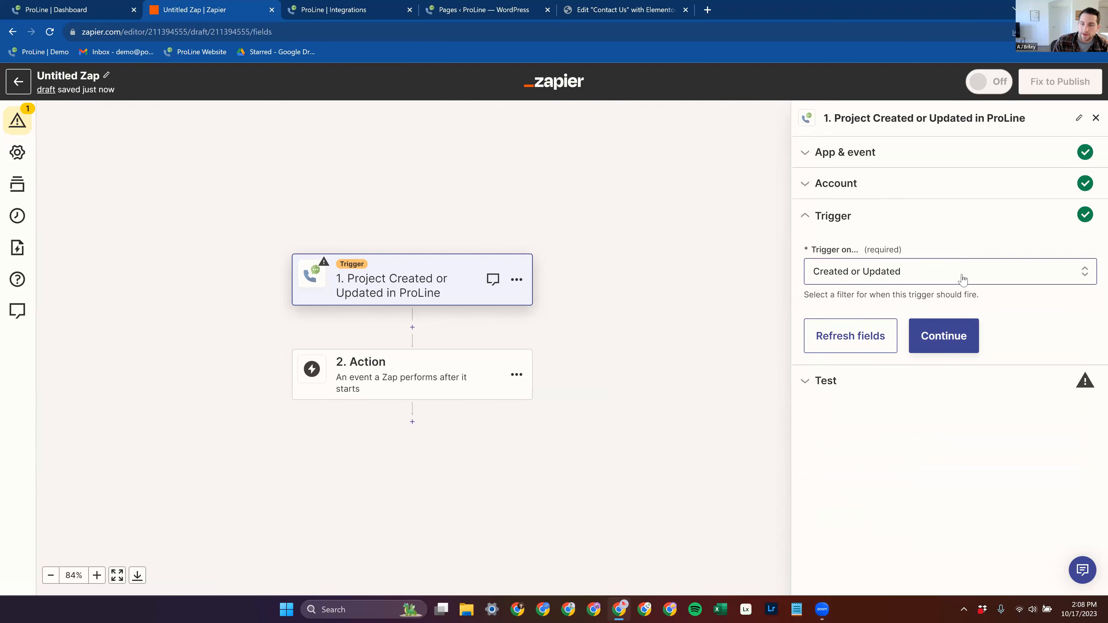
click(862, 194)
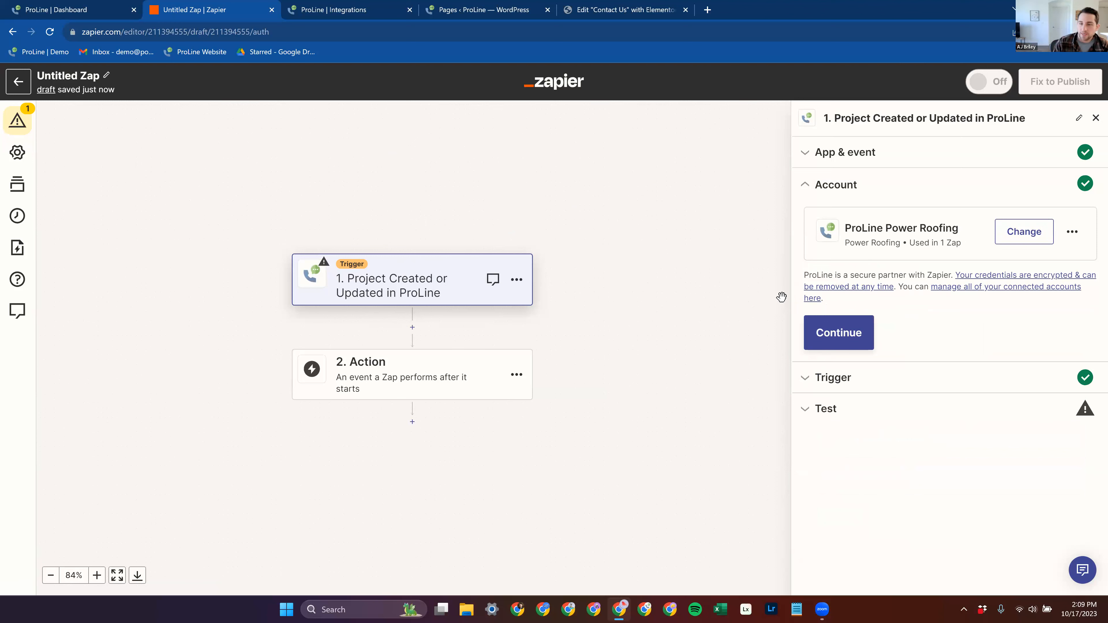
click(861, 387)
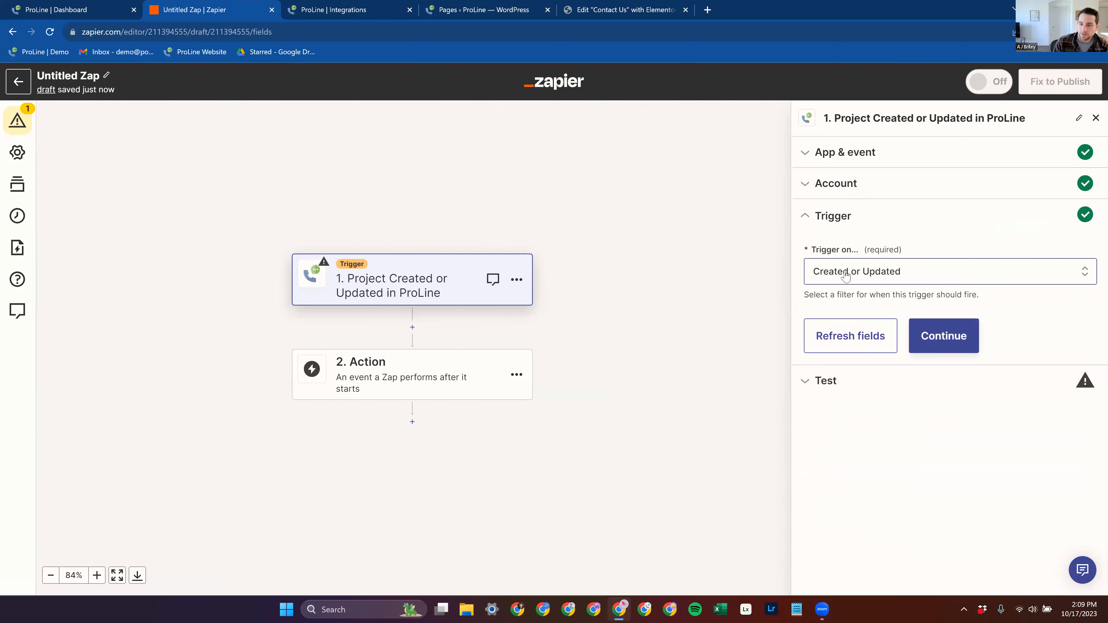
click(938, 345)
Step: Set the Zap's second step to the built-in Filter tool
click(414, 384)
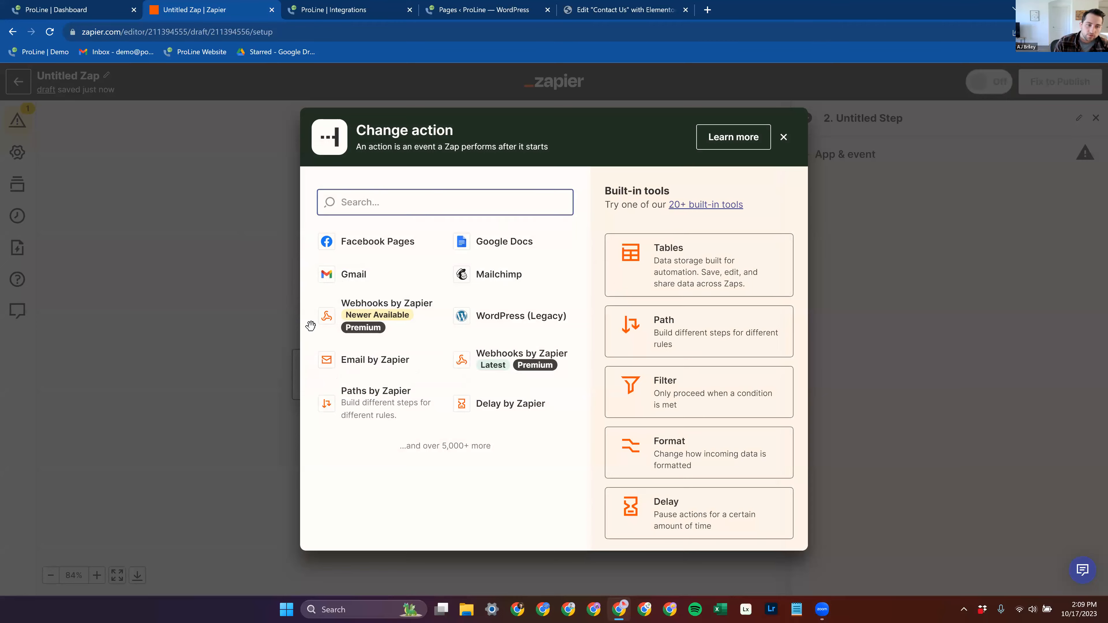
key(Escape)
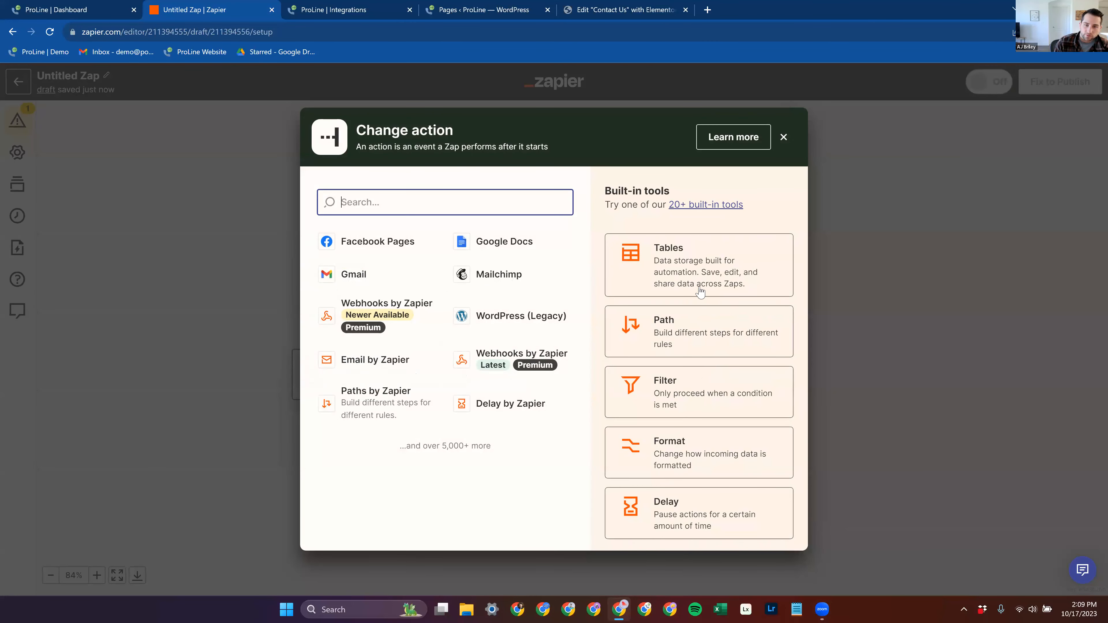
click(689, 399)
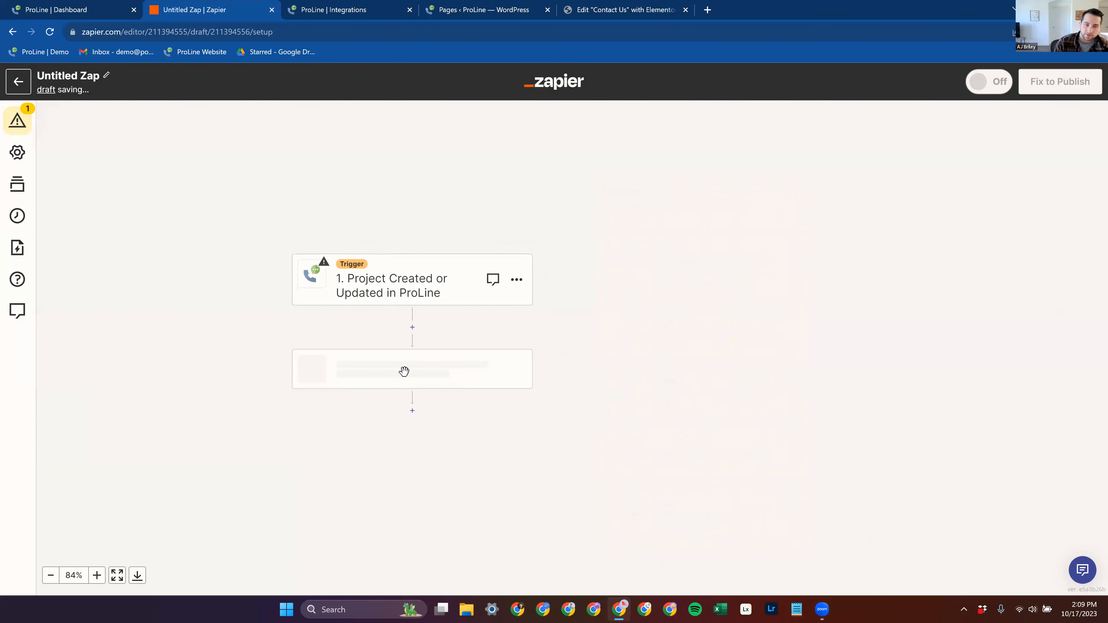
Step: Go from the filter's field choices to the incomplete ProLine trigger step and test the trigger
click(872, 247)
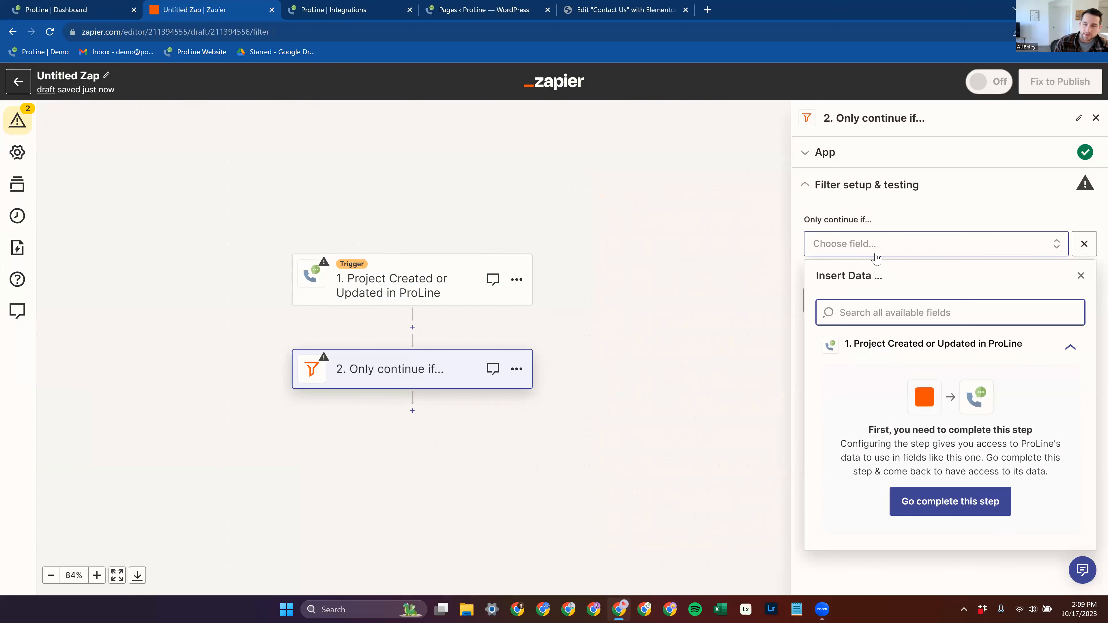
click(976, 348)
click(884, 349)
click(951, 502)
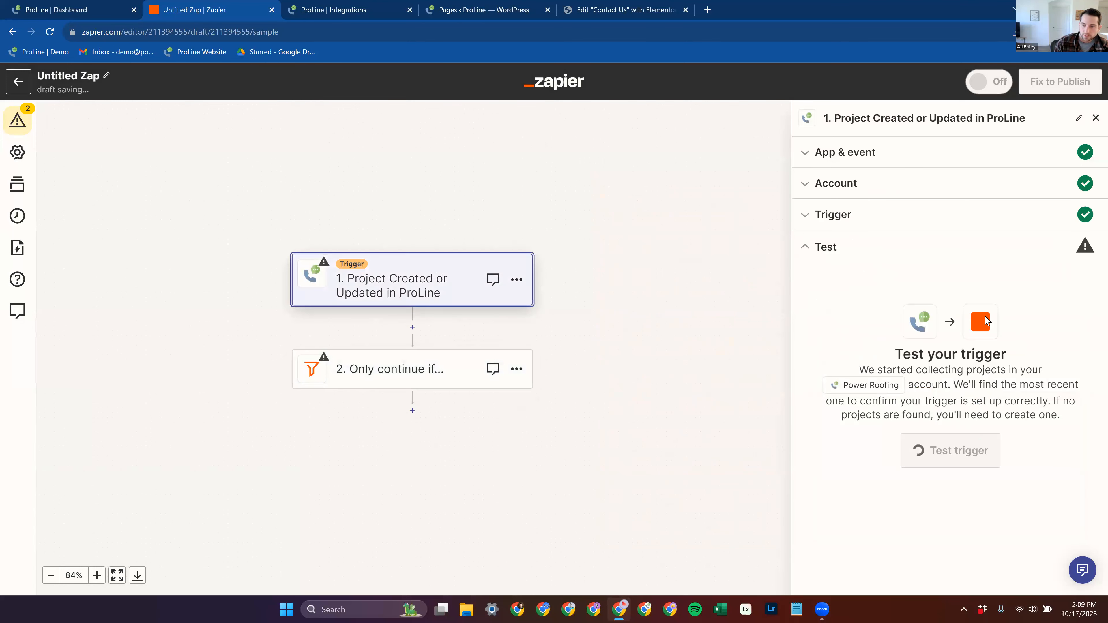
click(951, 450)
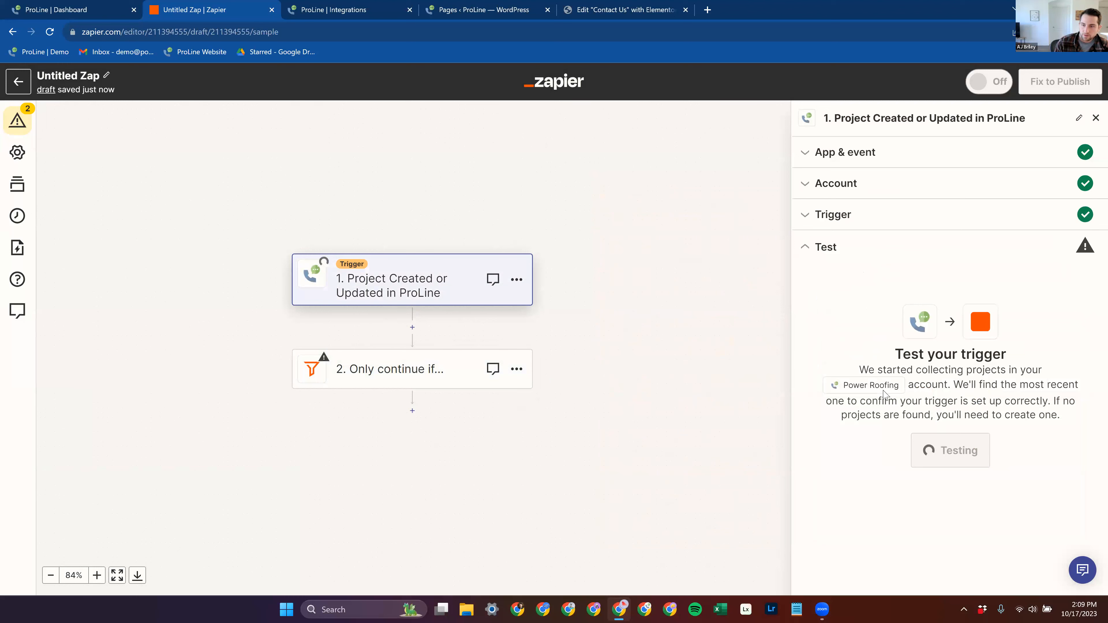
Step: Return to the filter step and choose the project's Stage as the field of its first condition
click(417, 376)
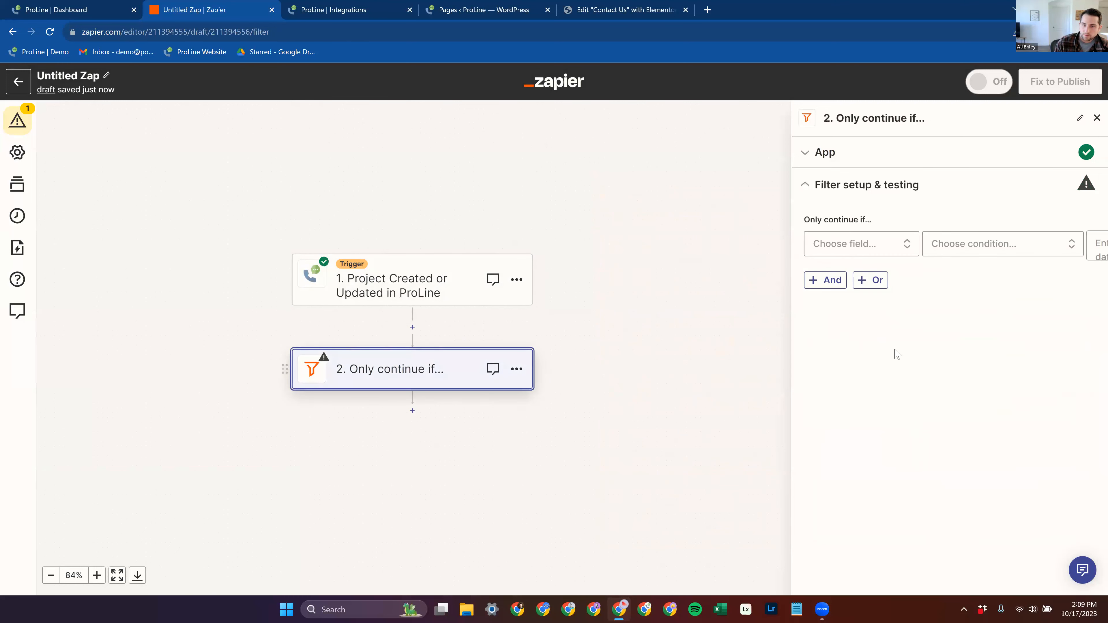
click(898, 251)
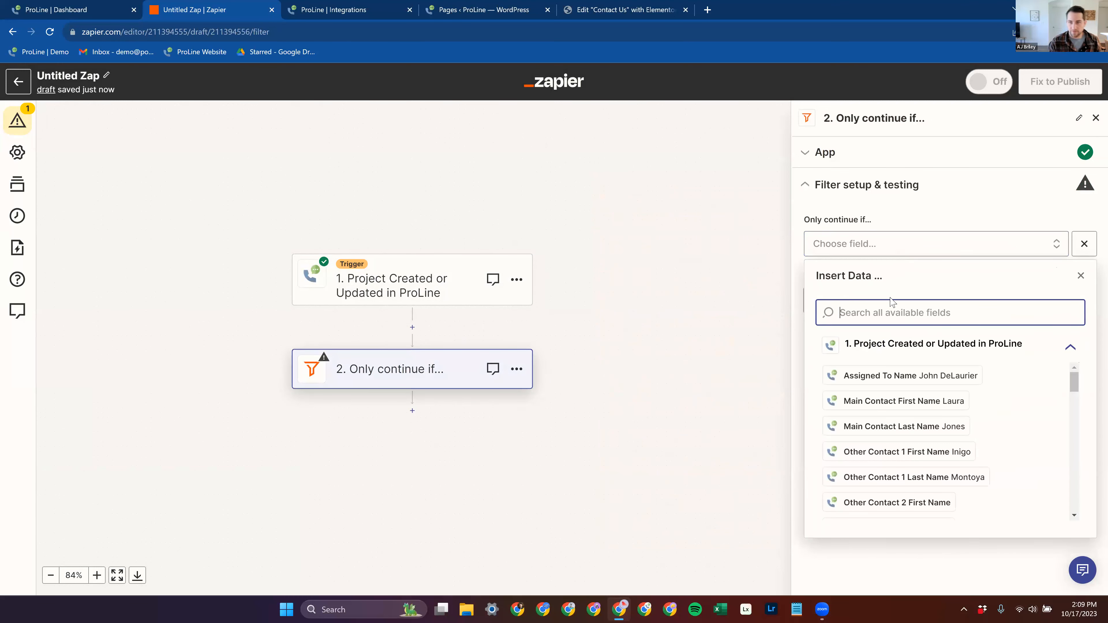
key(Escape)
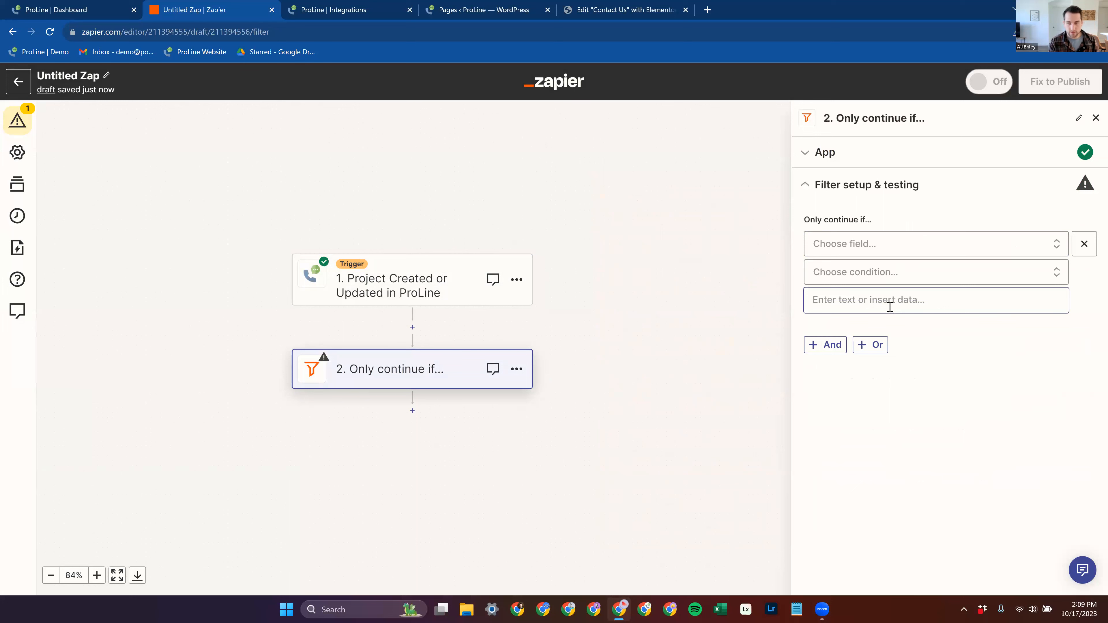
click(883, 246)
text(stage)
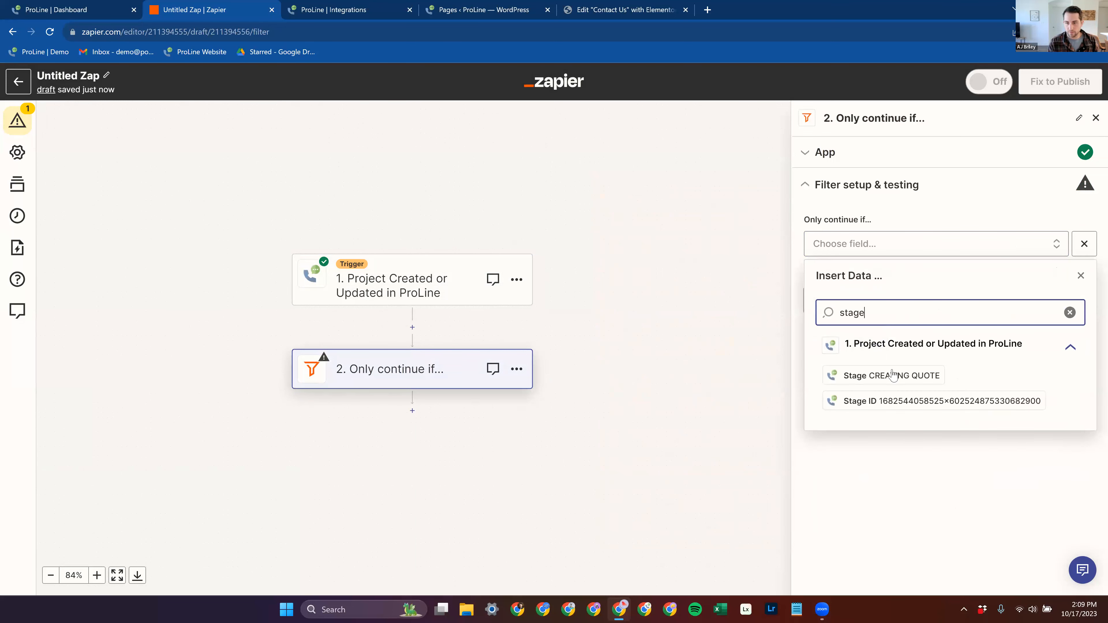
click(893, 375)
Step: Make the first filter condition require that the stage text exactly matches CREATING QUOTE
click(900, 276)
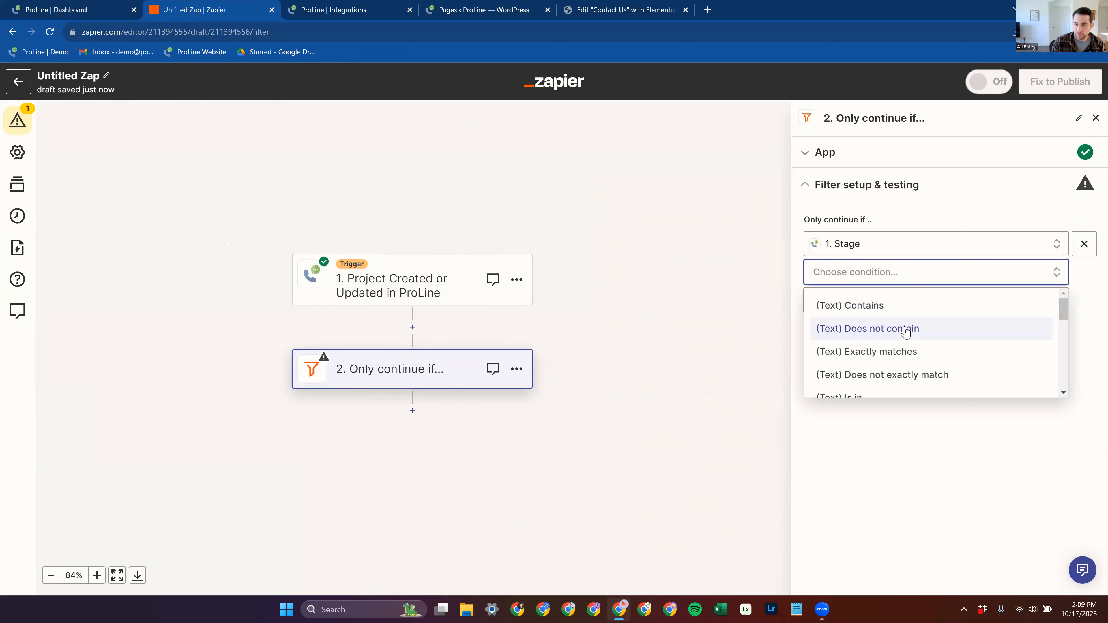
click(920, 359)
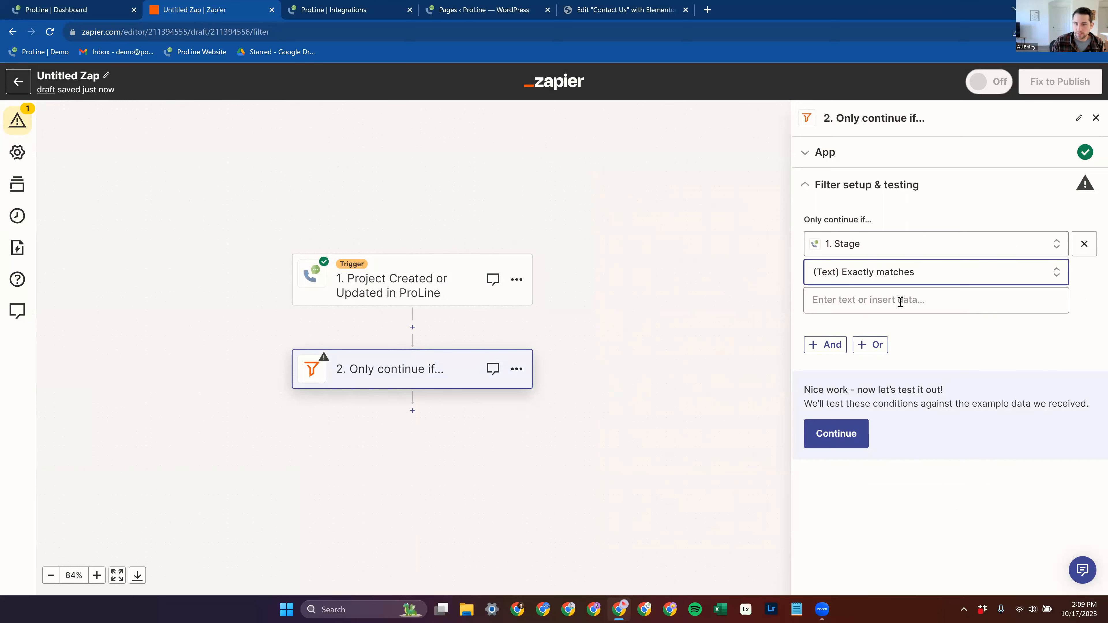
click(960, 302)
text(Cre)
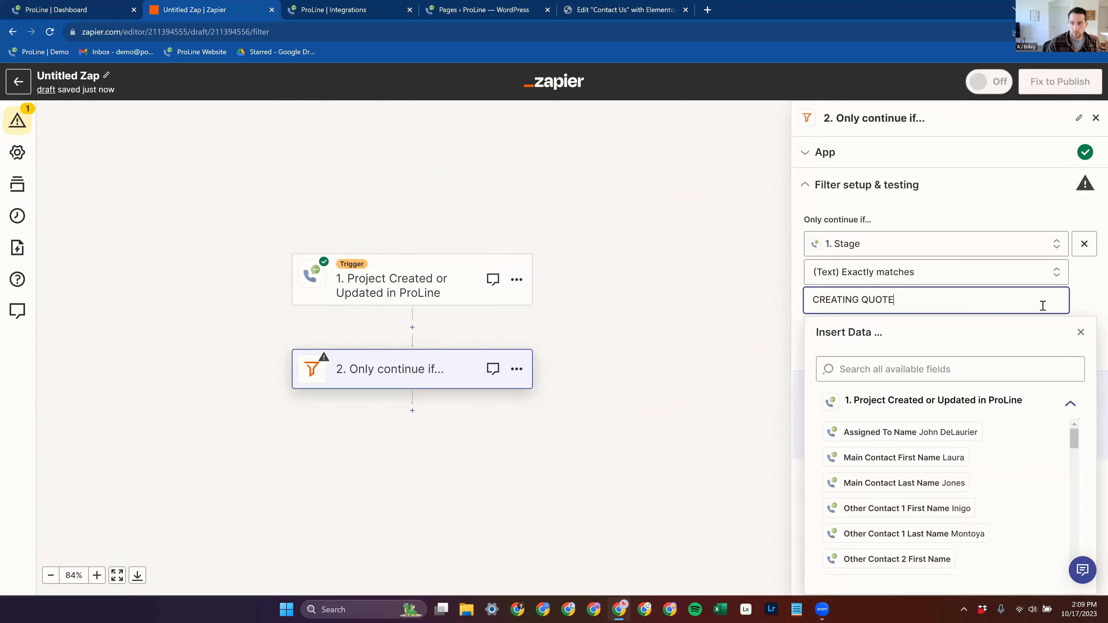
click(1090, 290)
Step: Add an OR rule to the filter using the Stage field with the (Text) Exactly matches condition
click(863, 349)
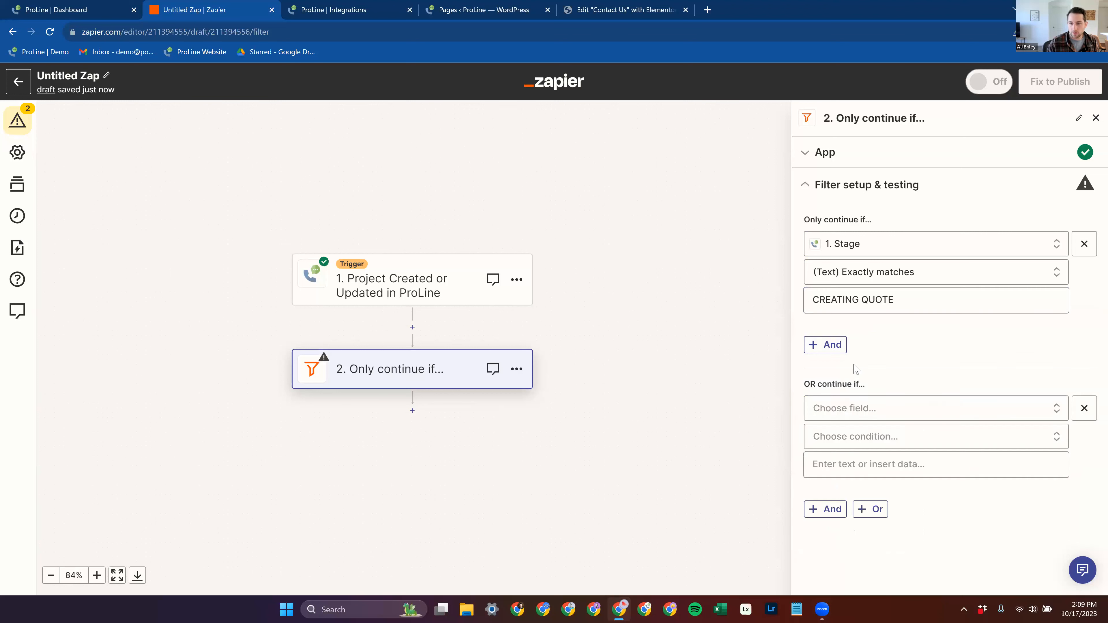
click(879, 413)
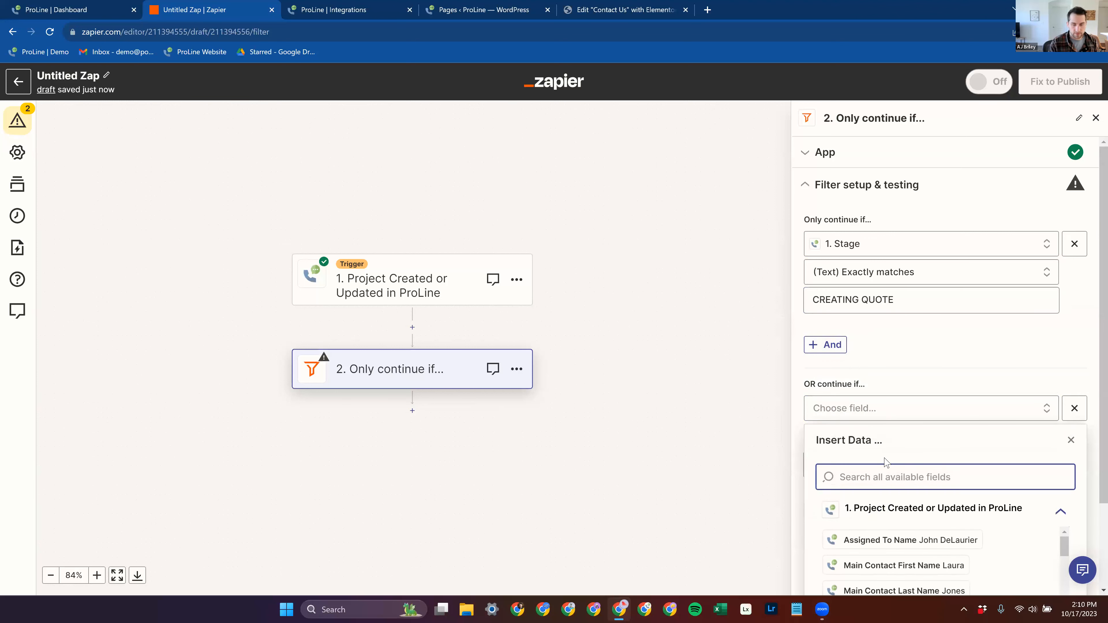
text(stage)
click(890, 540)
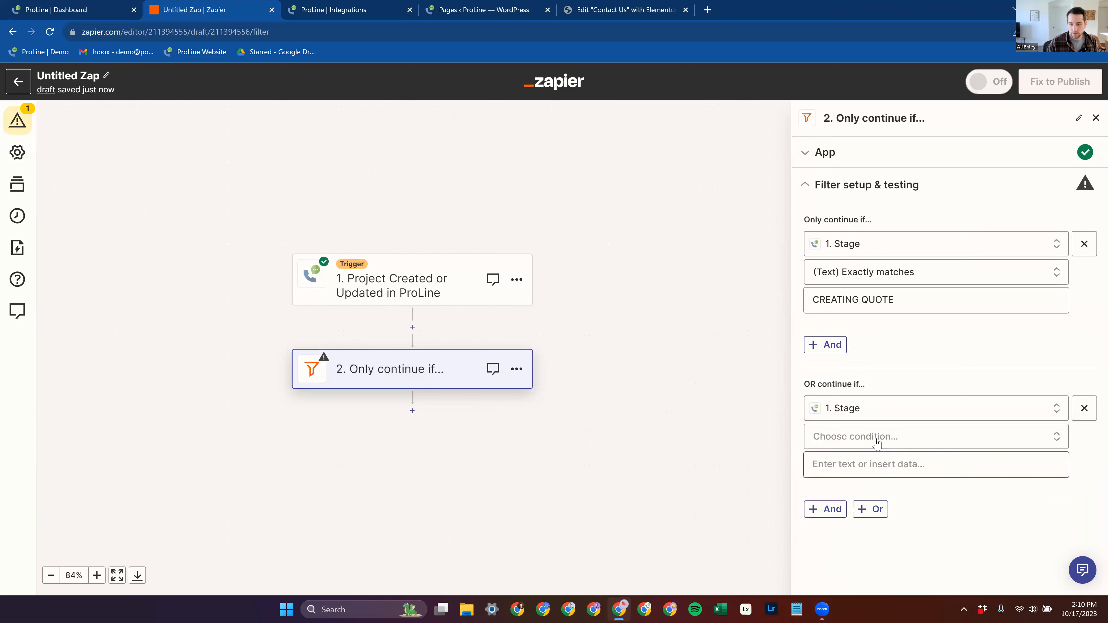
click(879, 437)
click(891, 517)
Step: Enter APPT SCHEDULED as the text the OR rule's stage has to match
click(878, 465)
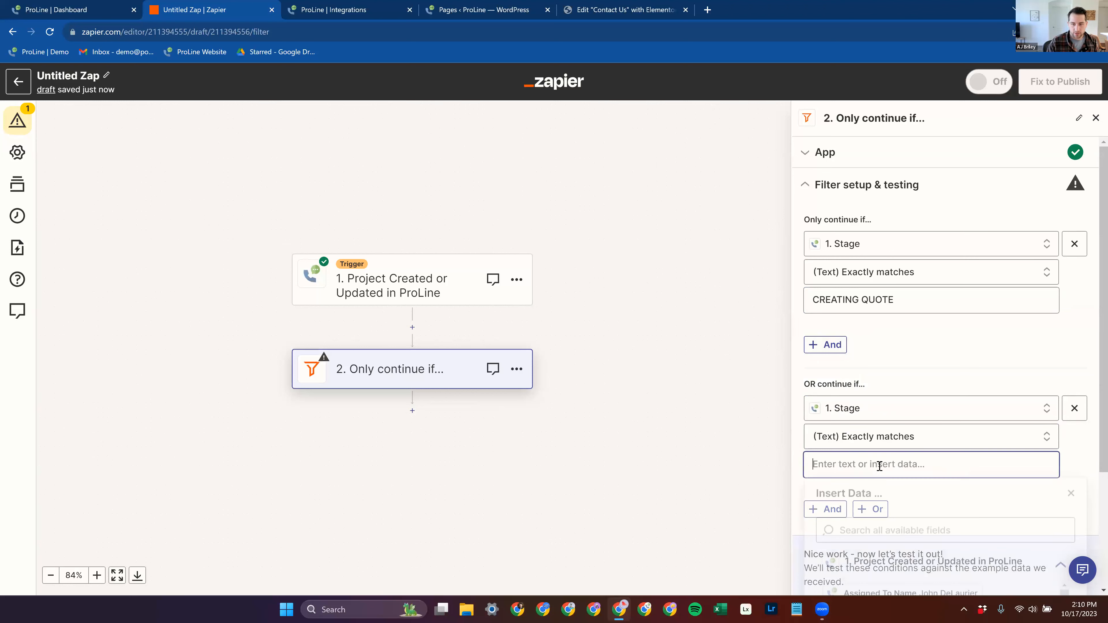
text(APPT SCHEDULEd)
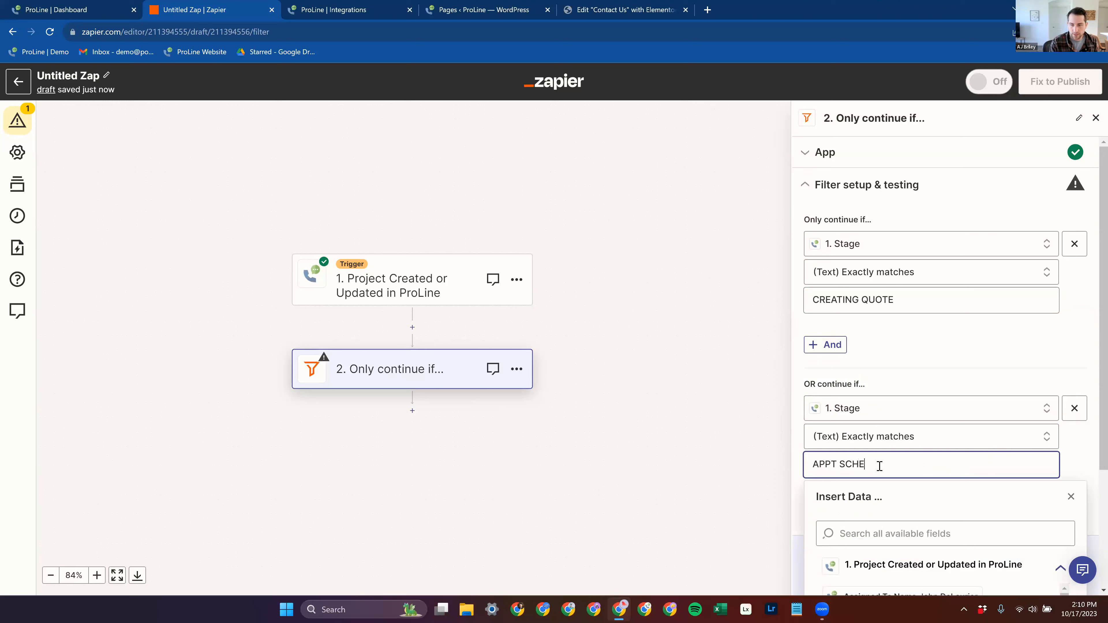
click(917, 376)
click(916, 470)
key(BackSpace)
text(D)
click(956, 380)
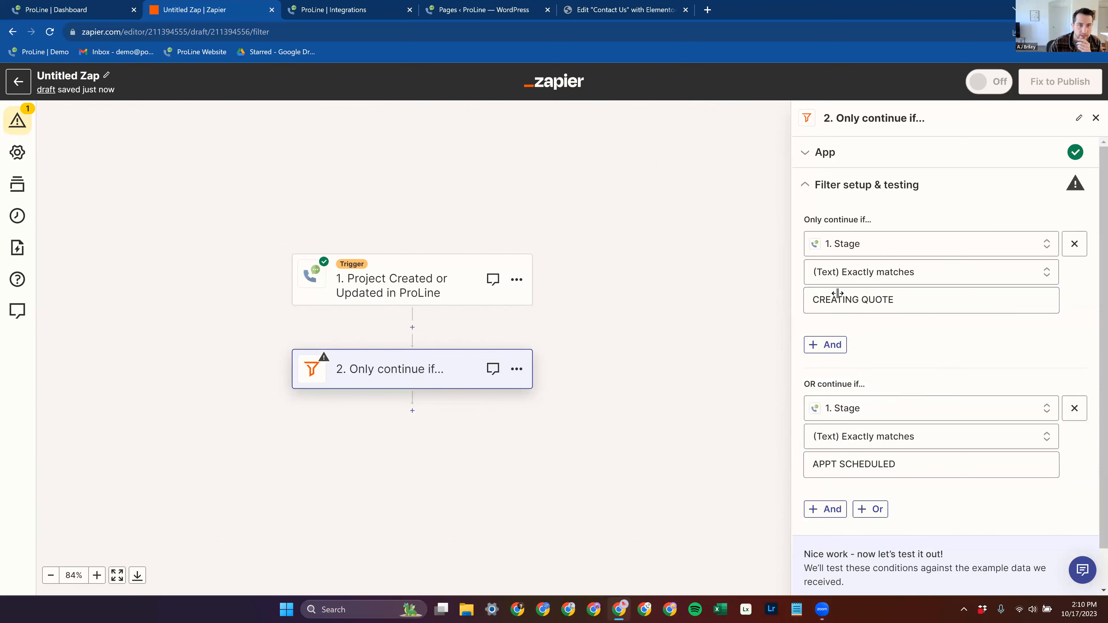
Step: Look over the project stages on the ProLine dashboard and return to the Zap
click(56, 10)
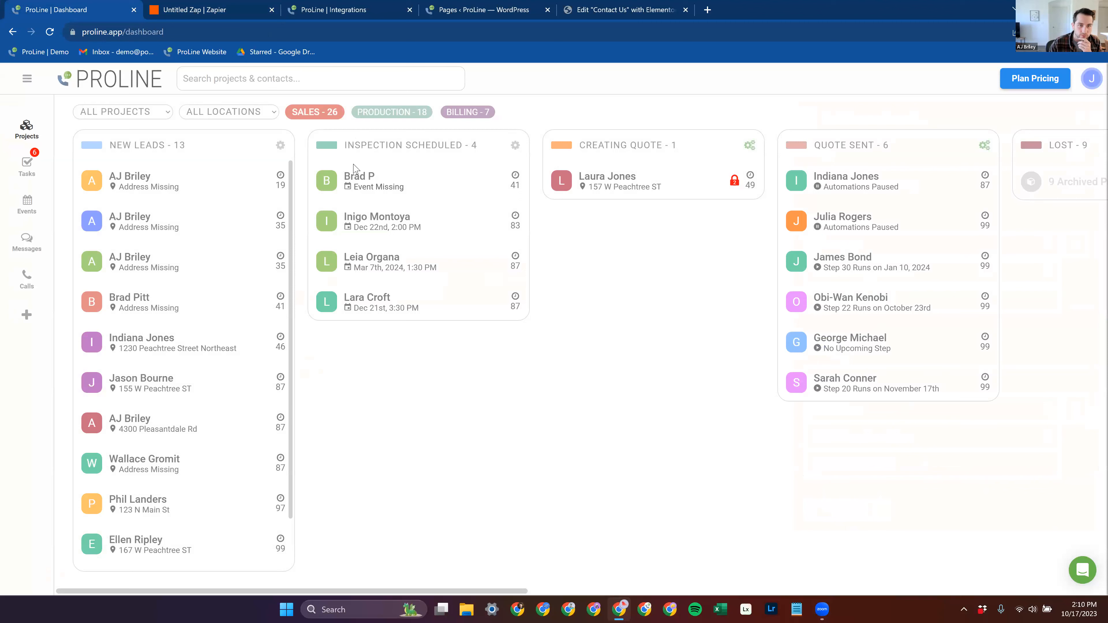
drag(204, 191, 233, 185)
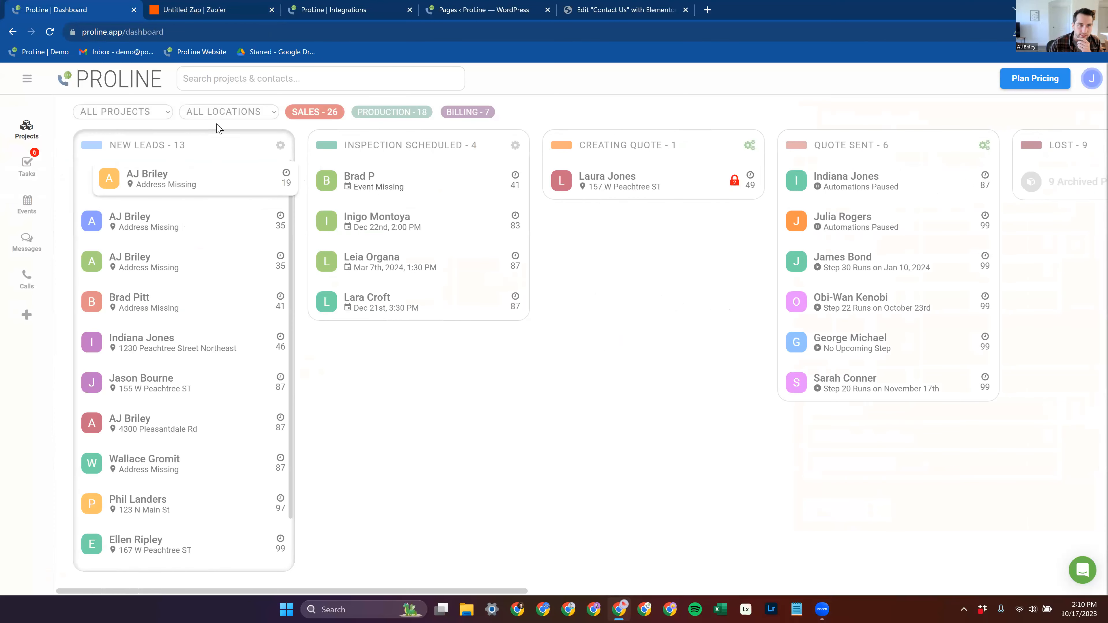
click(213, 10)
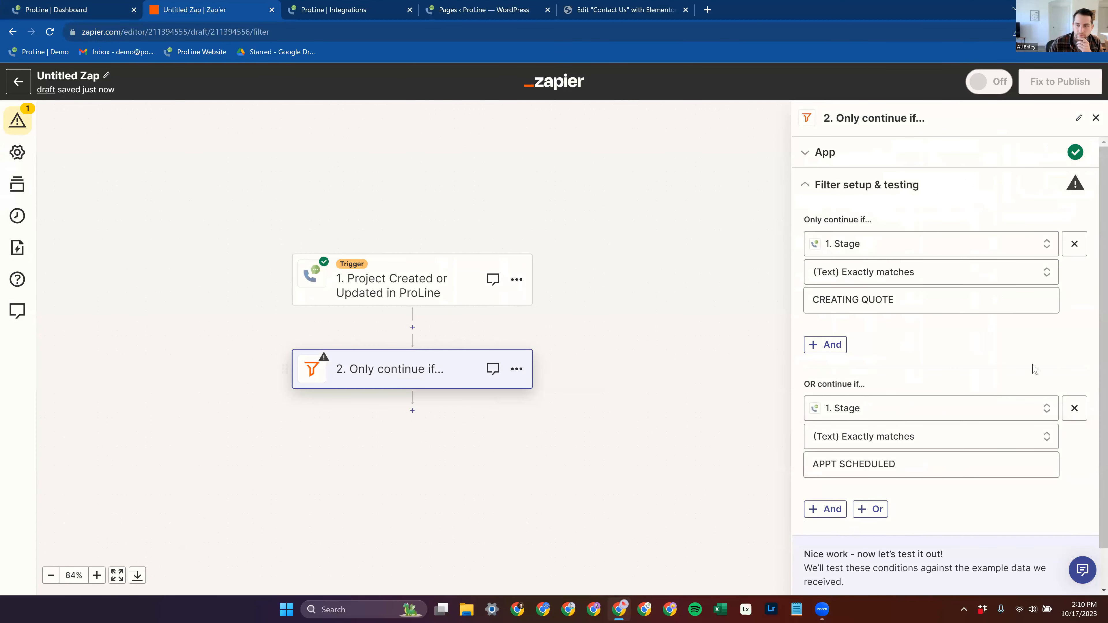
Step: Add a Mailchimp action after the filter and set its event to Add/Update Subscriber, rechecking the filter conditions
click(413, 411)
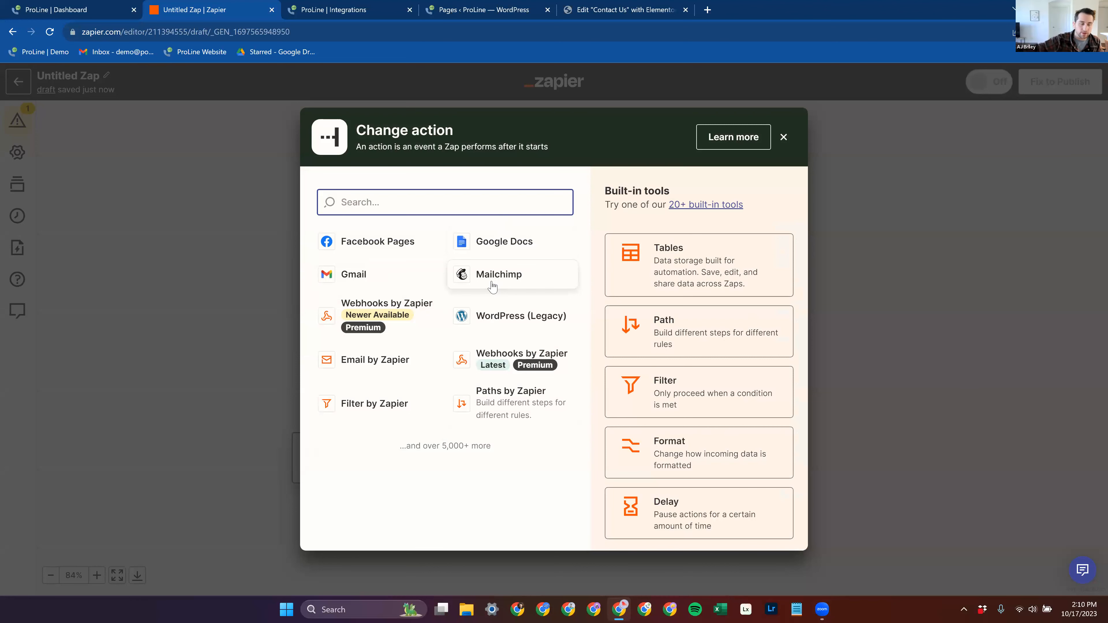
click(466, 275)
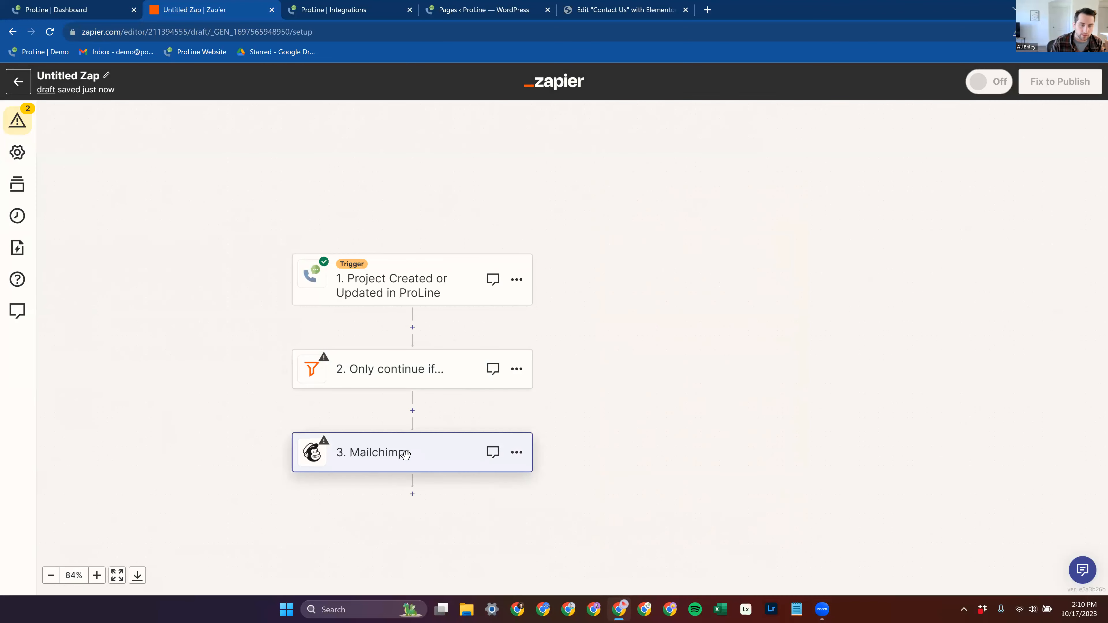
click(408, 372)
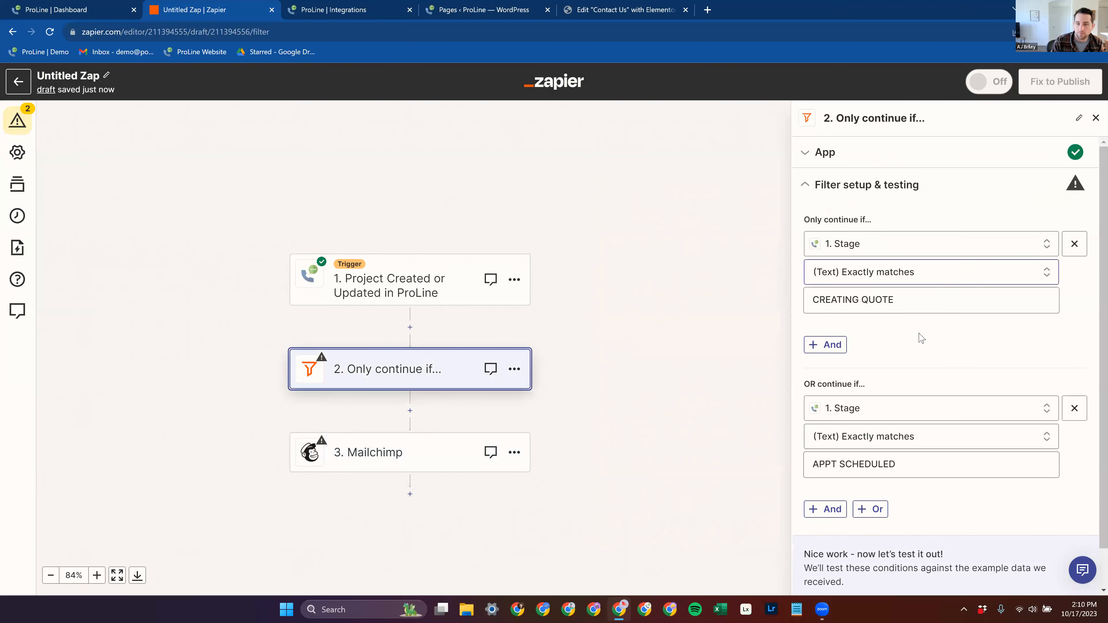
click(349, 465)
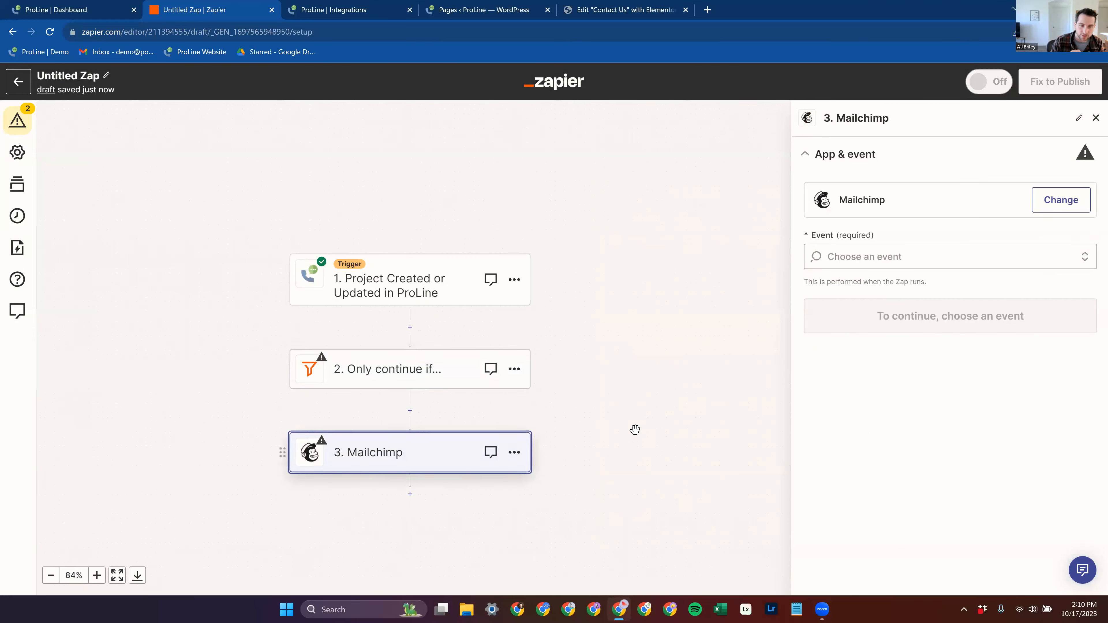
click(892, 261)
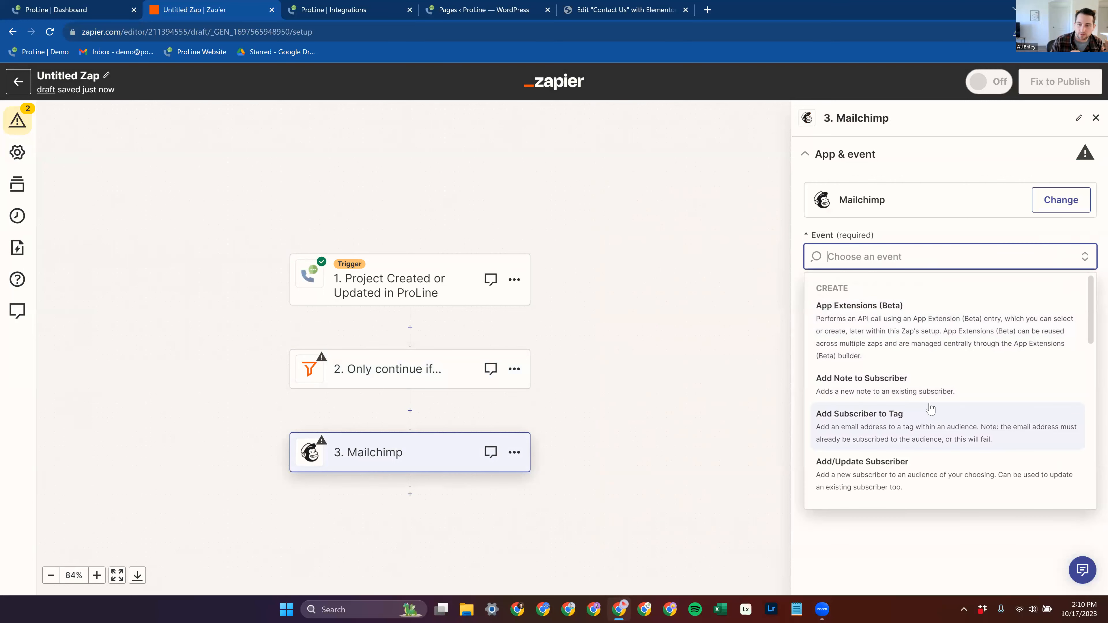
click(904, 474)
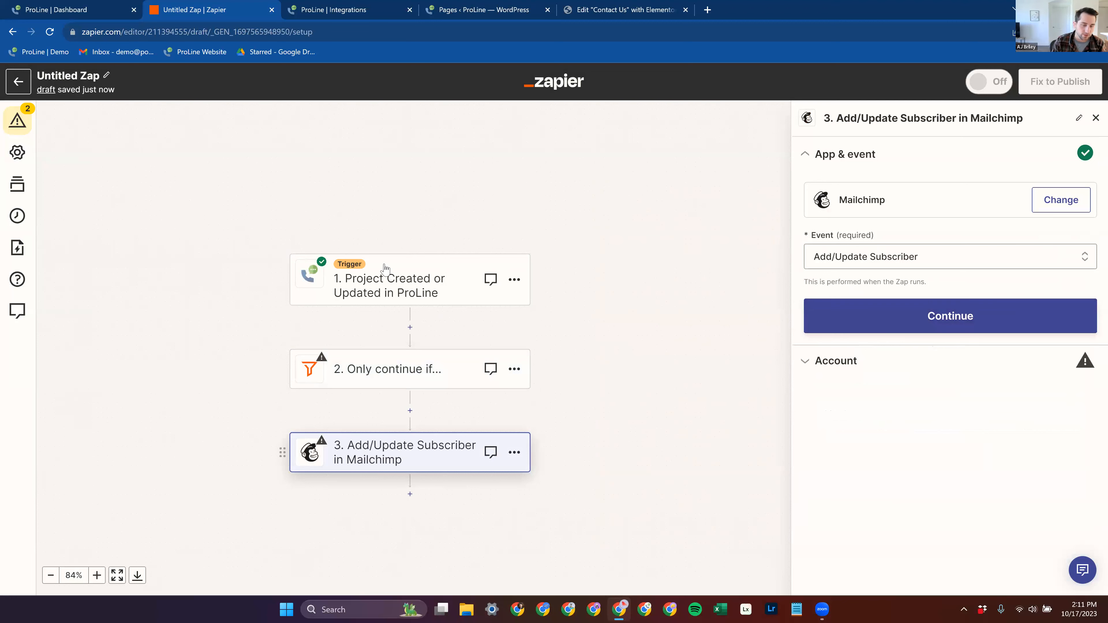
Step: Reopen the ProLine trigger step and review the trigger events available for it
click(409, 286)
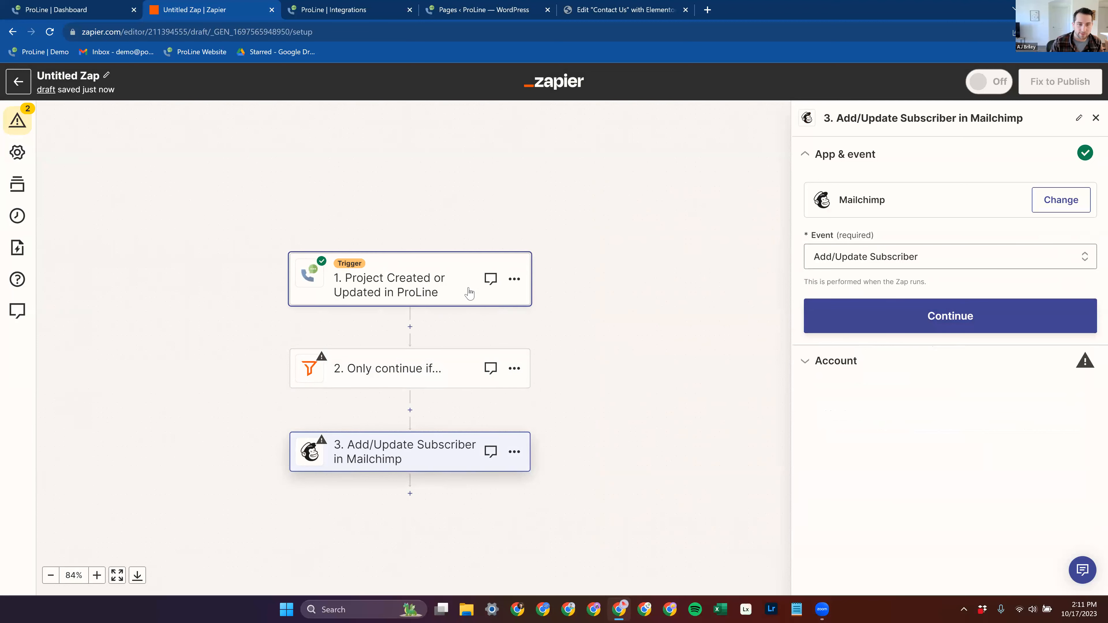
click(446, 292)
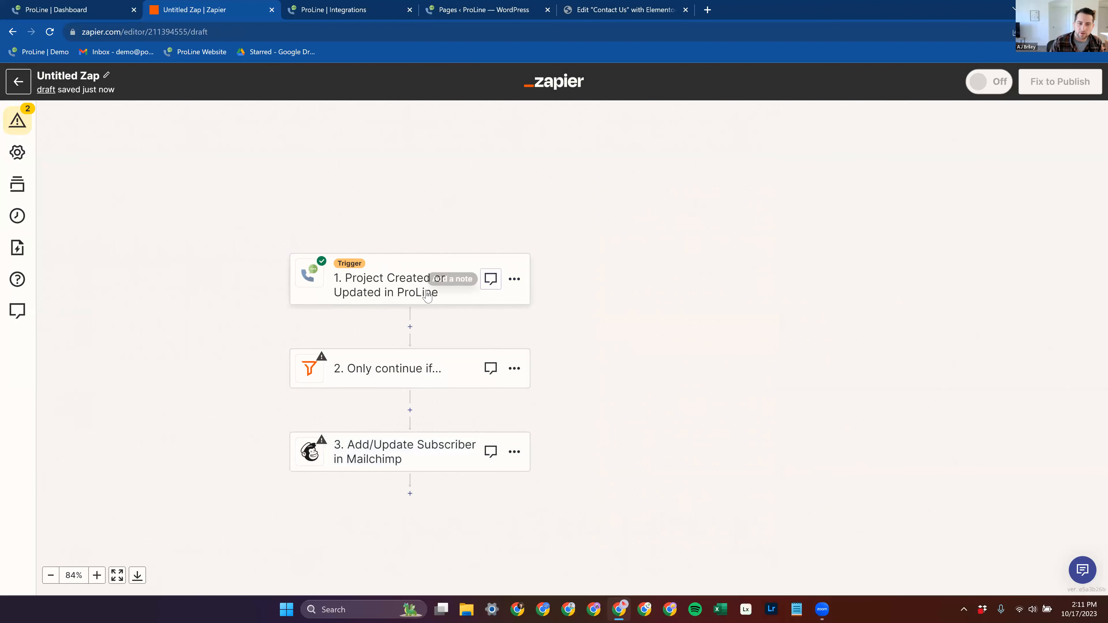
click(908, 256)
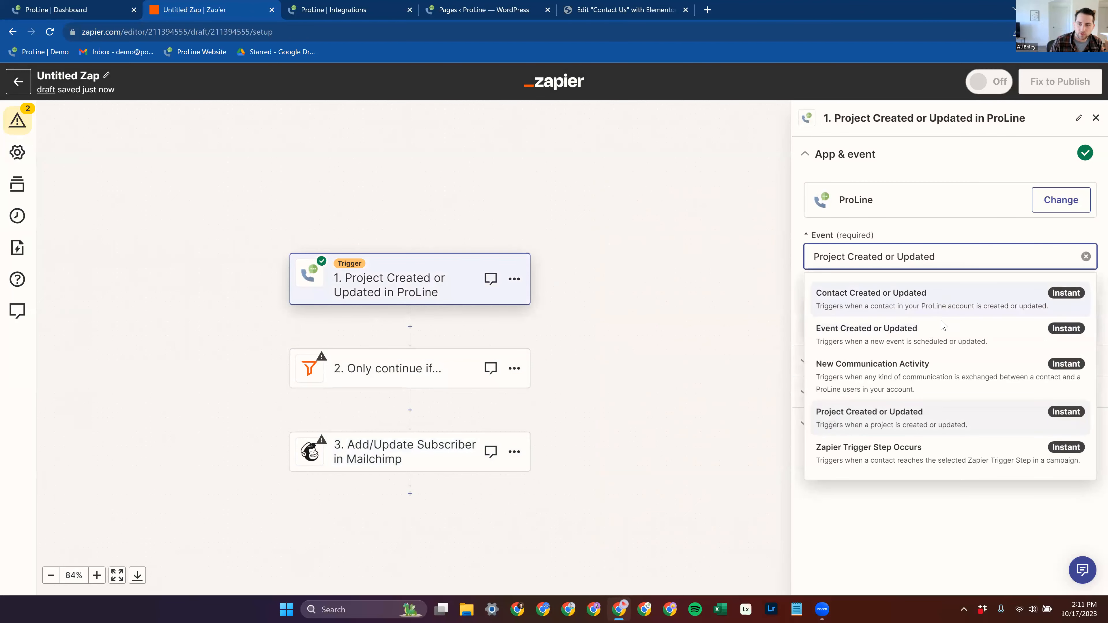
Step: Switch the ProLine trigger event to New Communication Activity and review the communication types it can trigger on
click(909, 370)
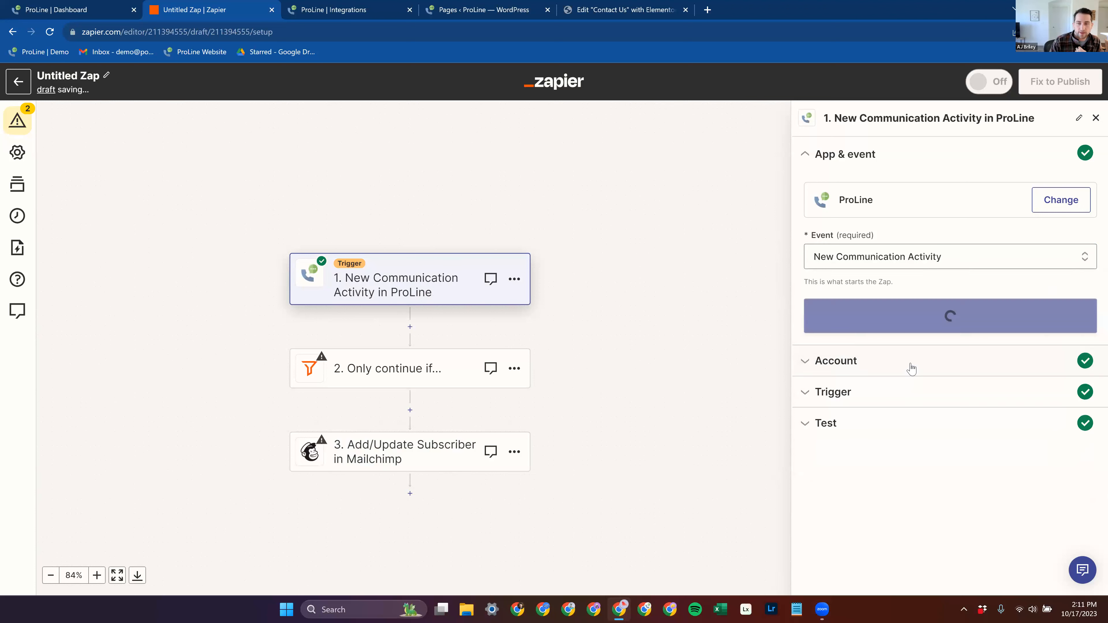
click(886, 323)
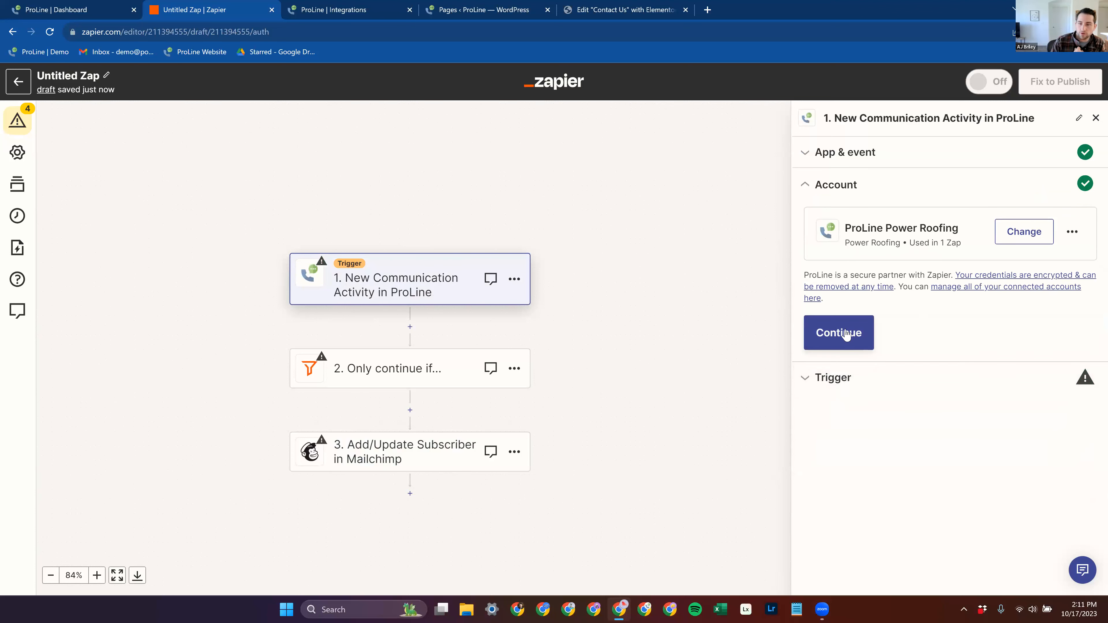
click(846, 334)
click(871, 273)
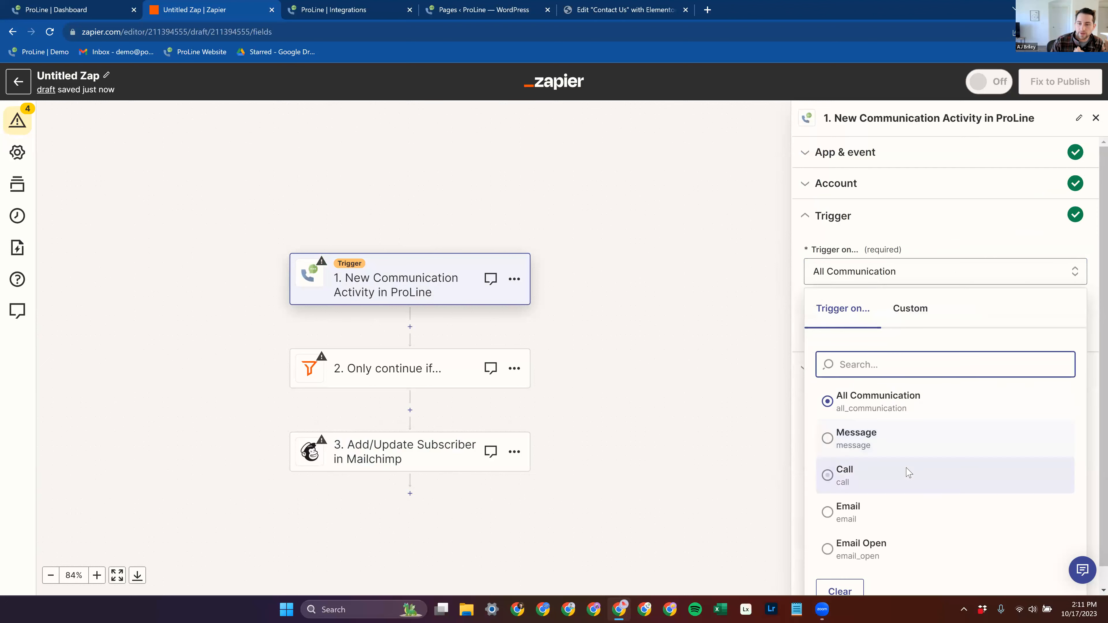
click(879, 450)
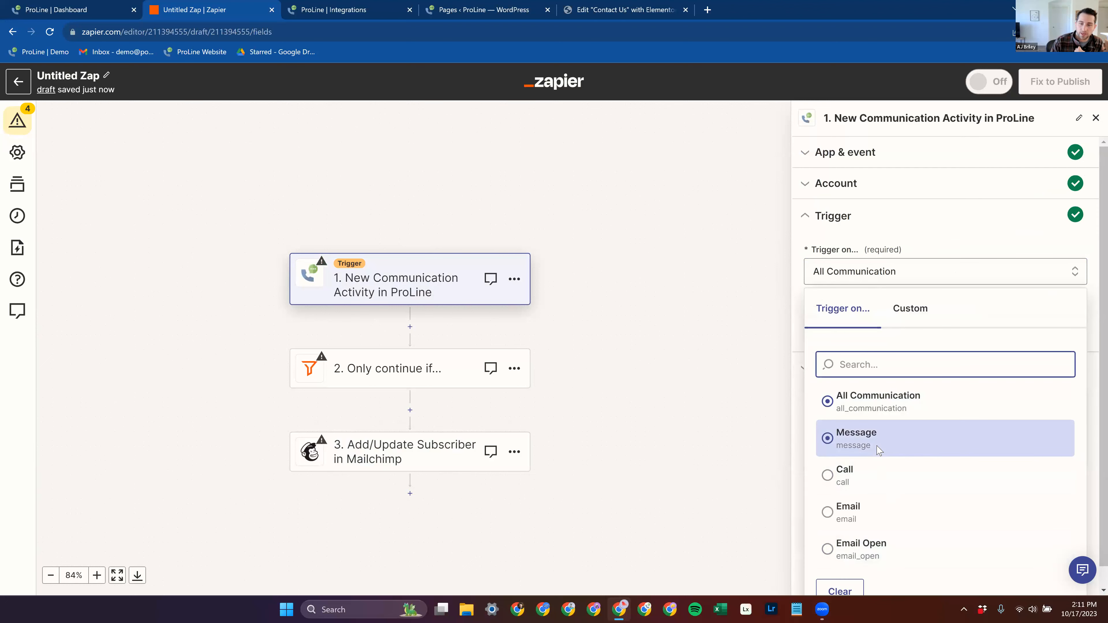
click(862, 488)
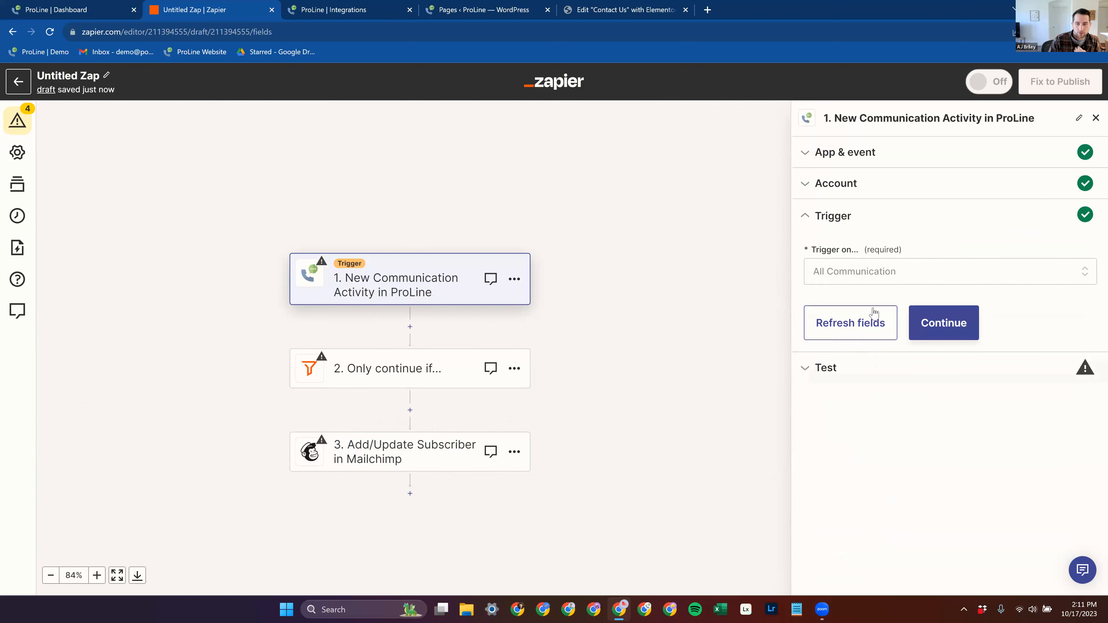
click(893, 267)
Step: Change the ProLine trigger event to Zapier Trigger Step Occurs
click(845, 197)
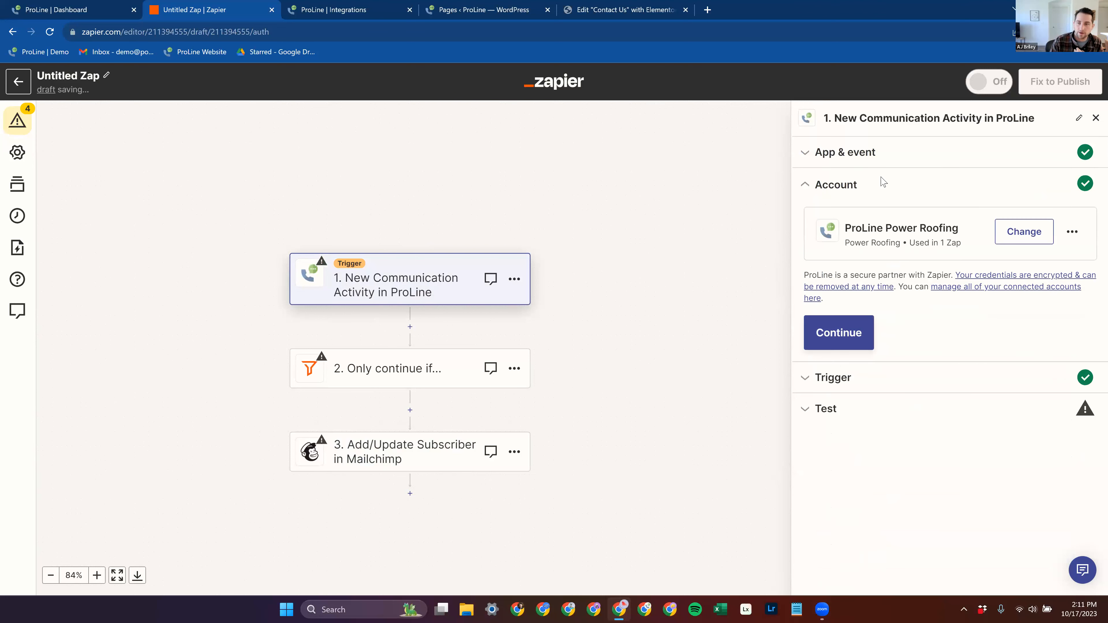
click(859, 152)
click(885, 258)
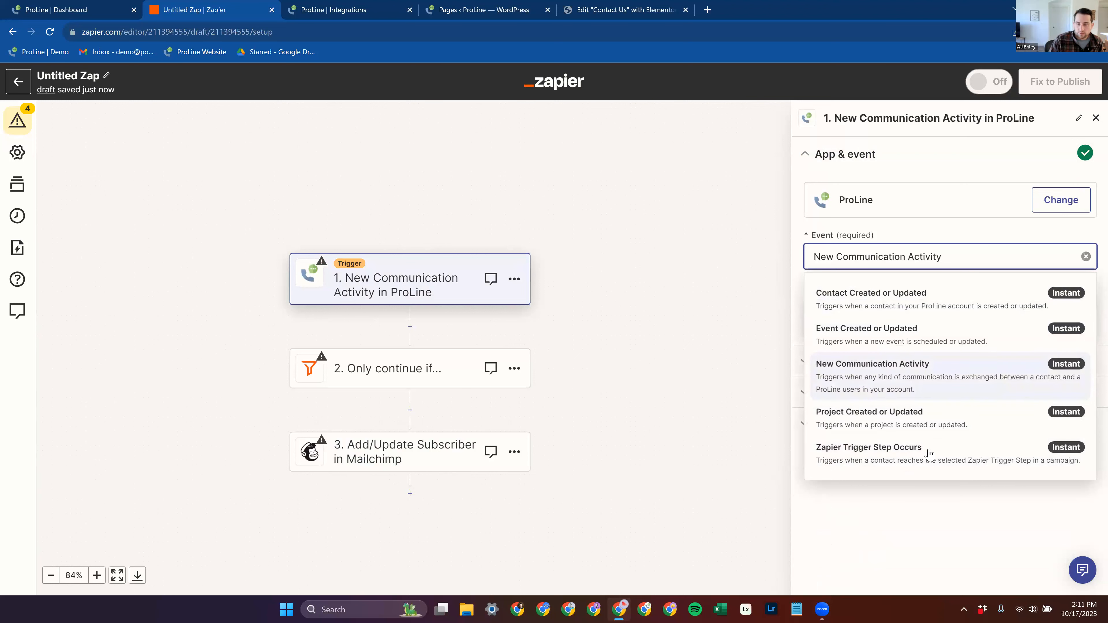
click(883, 456)
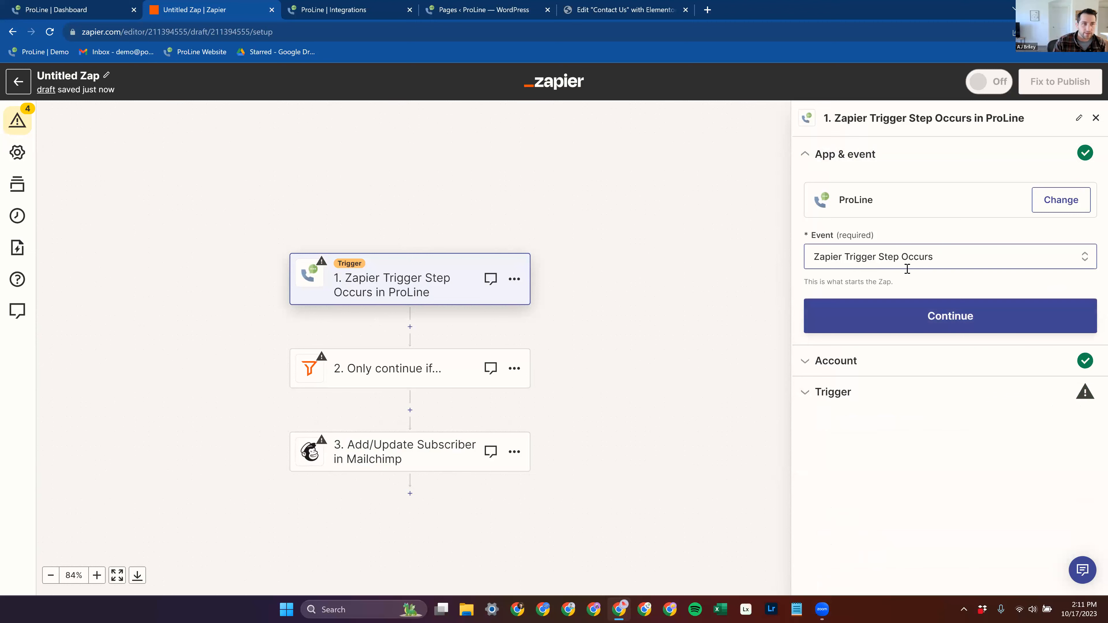
Step: In ProLine, open the JOB COMPLETE campaign from the JOB UPDATES campaign folder for editing
click(74, 10)
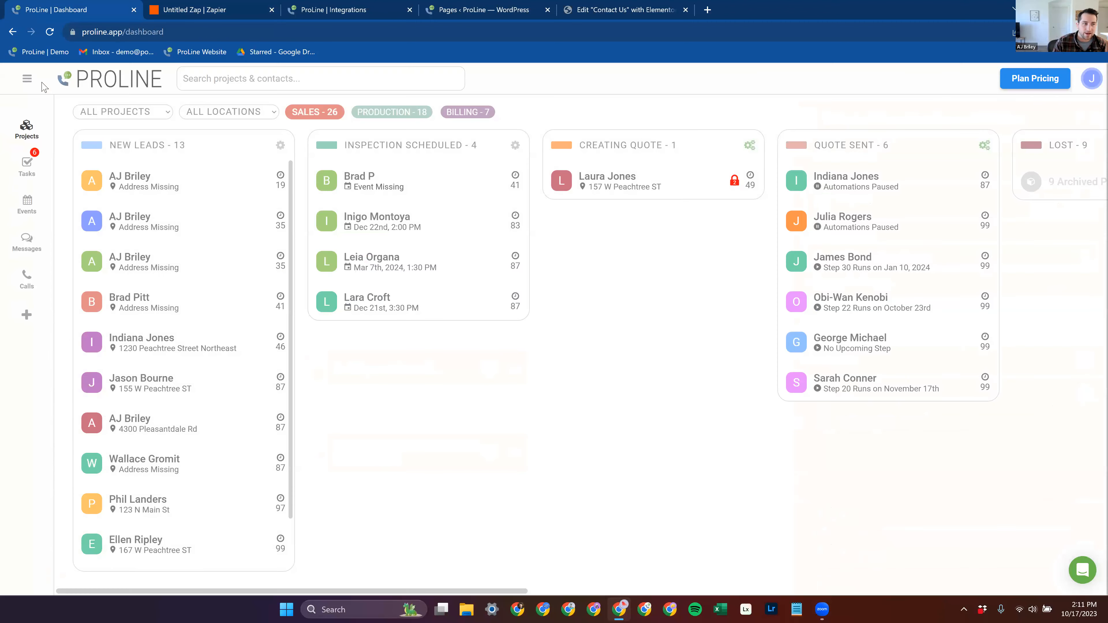
click(27, 79)
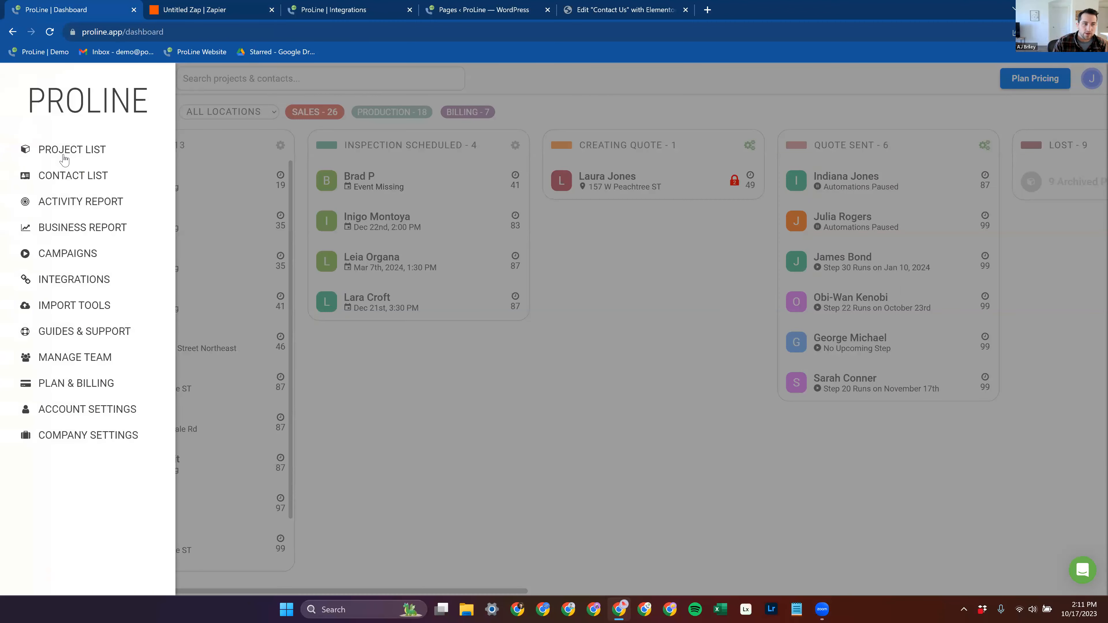
click(84, 256)
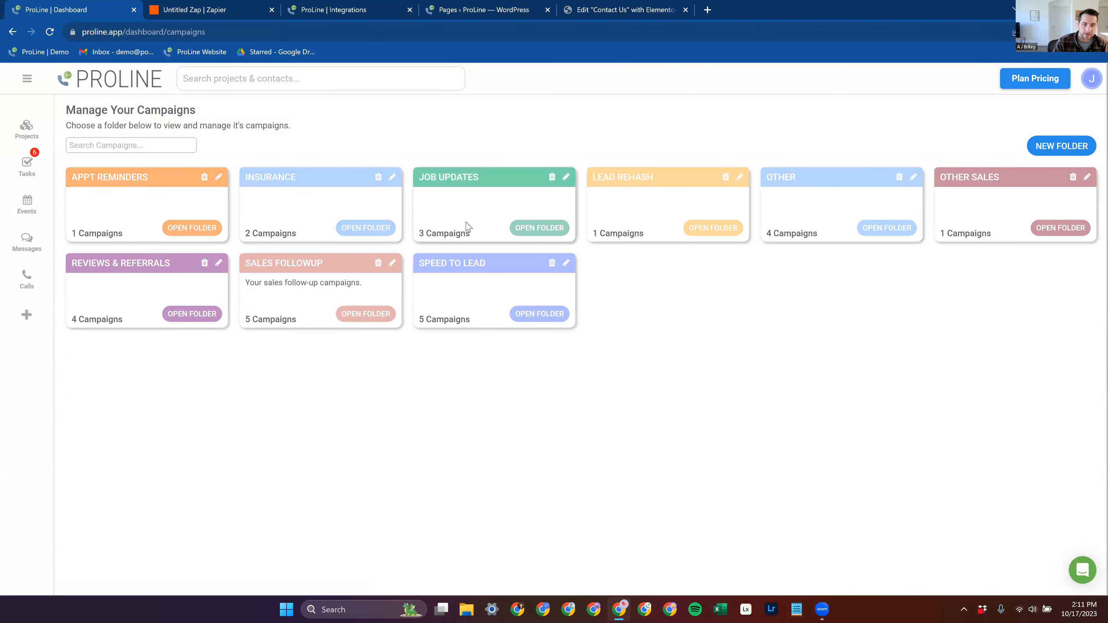
click(535, 229)
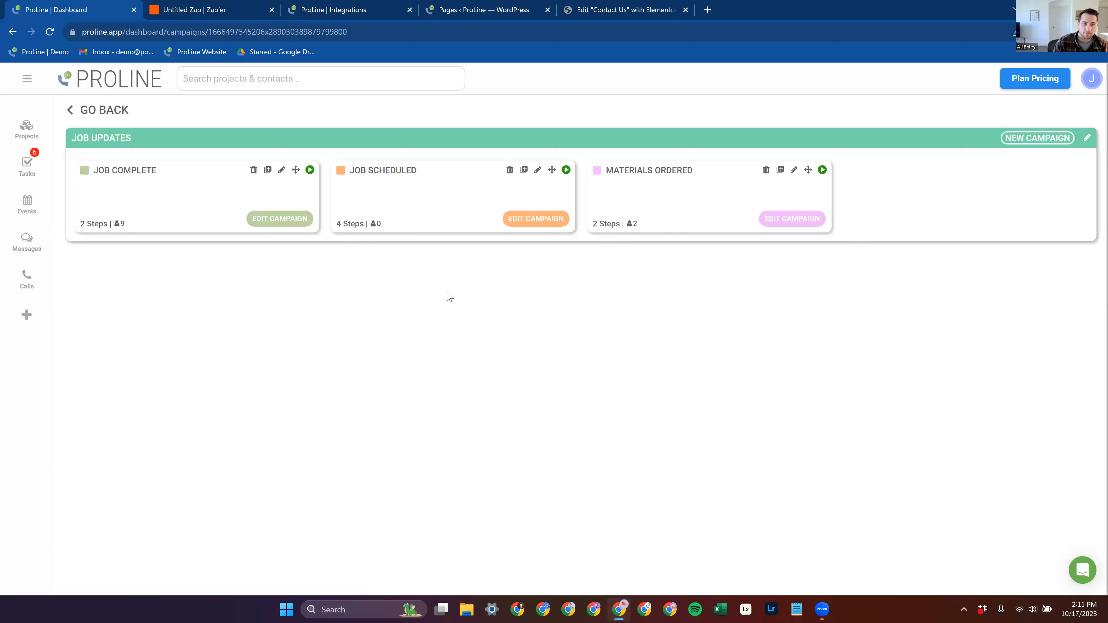
click(273, 218)
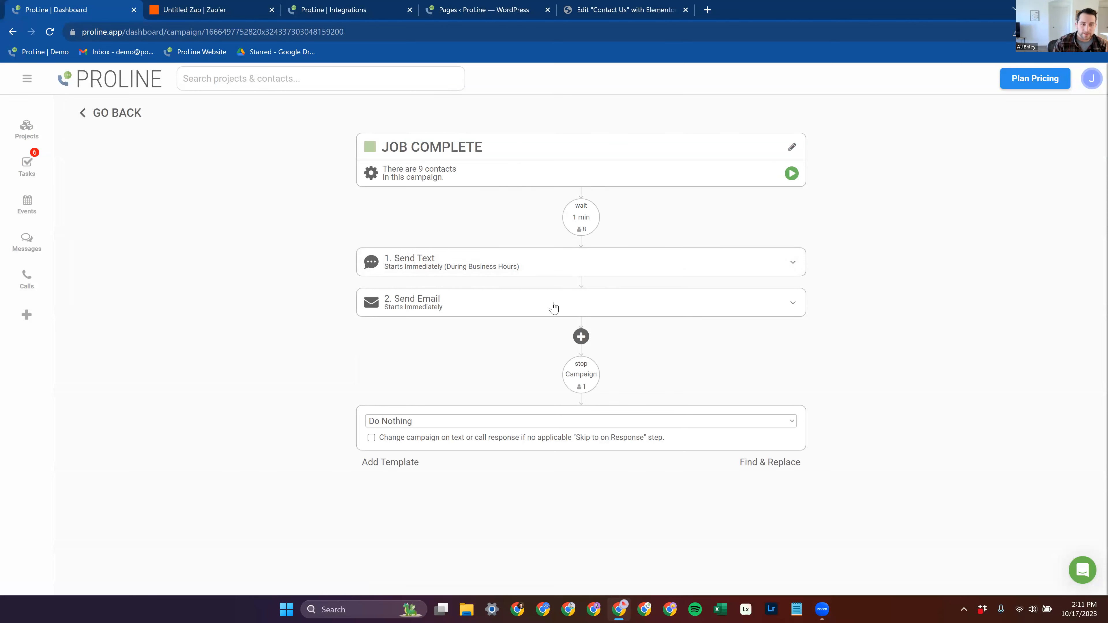
Step: Add a third step after Send Email in the JOB COMPLETE campaign and set its type to Zapier Trigger
click(580, 337)
click(513, 354)
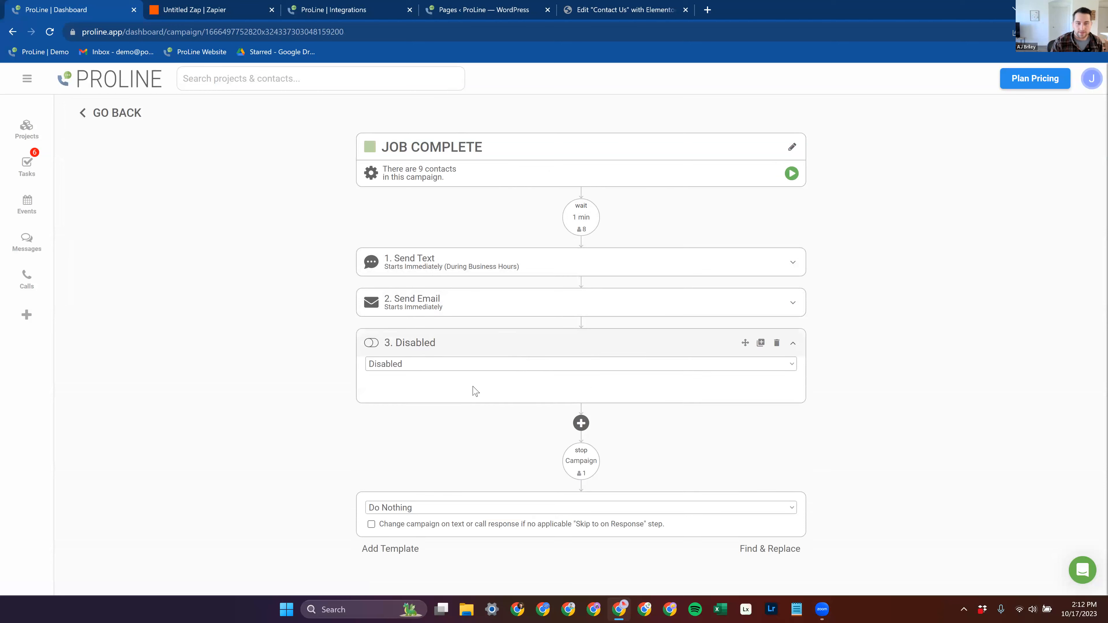
click(475, 364)
key(z)
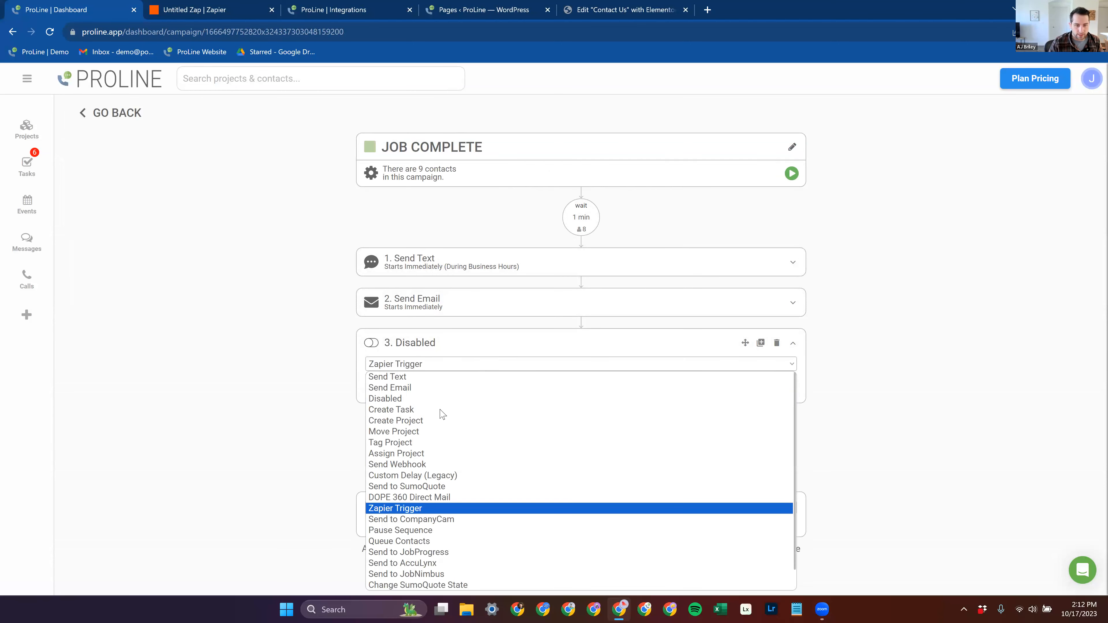
click(442, 515)
Step: Insert the {{project_name}} variable as the step's Zapier content and save the step
scroll(559, 380, down, 3)
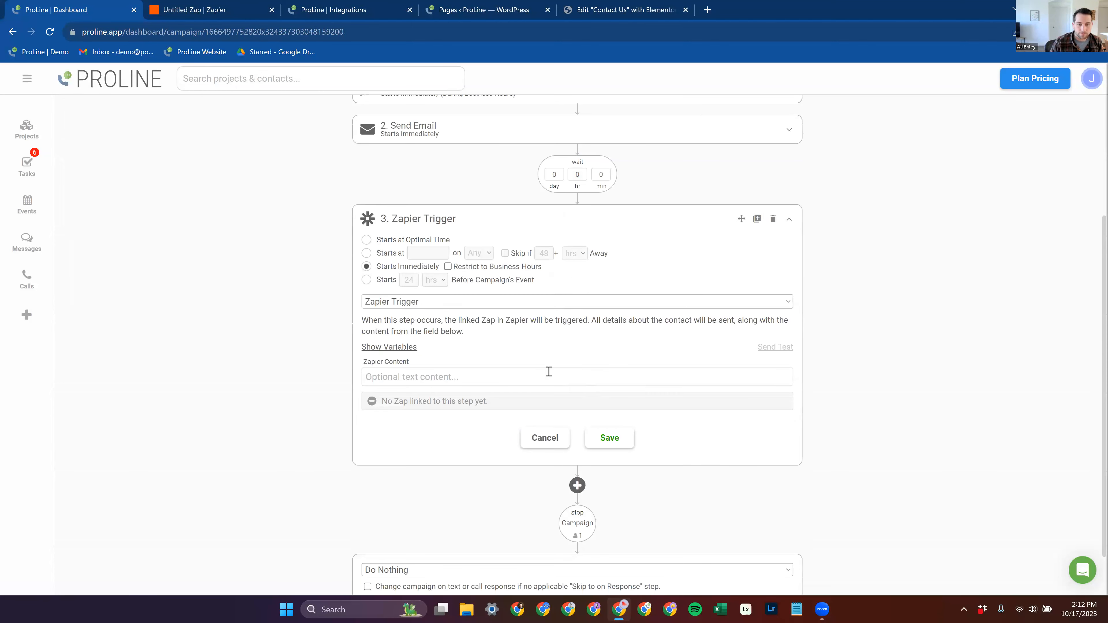
click(509, 377)
text({proje)
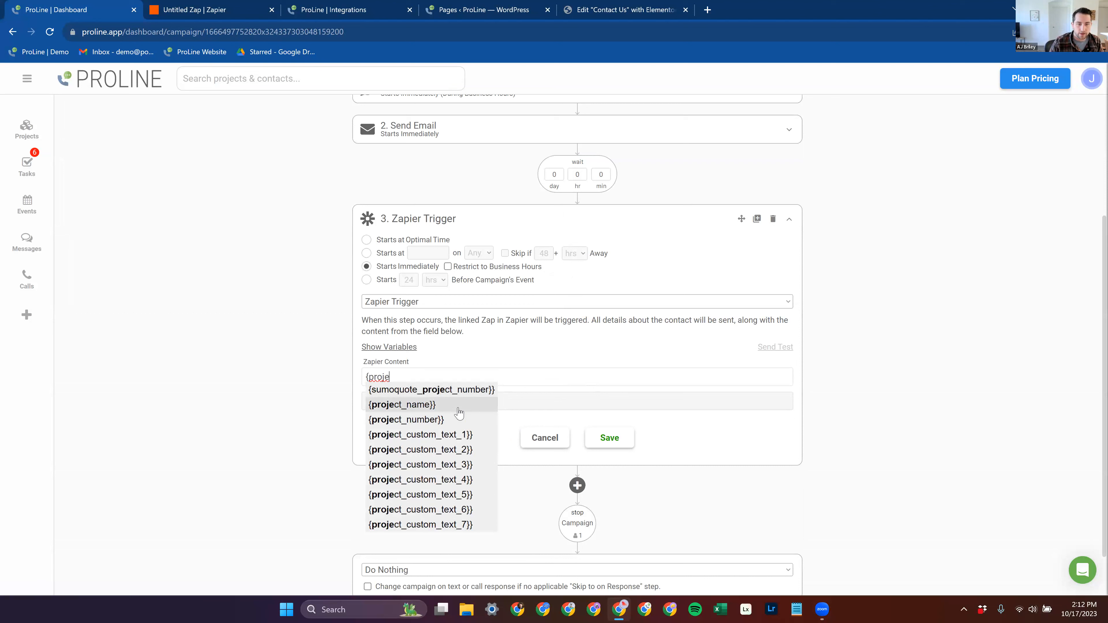
click(458, 410)
drag(456, 375, 361, 377)
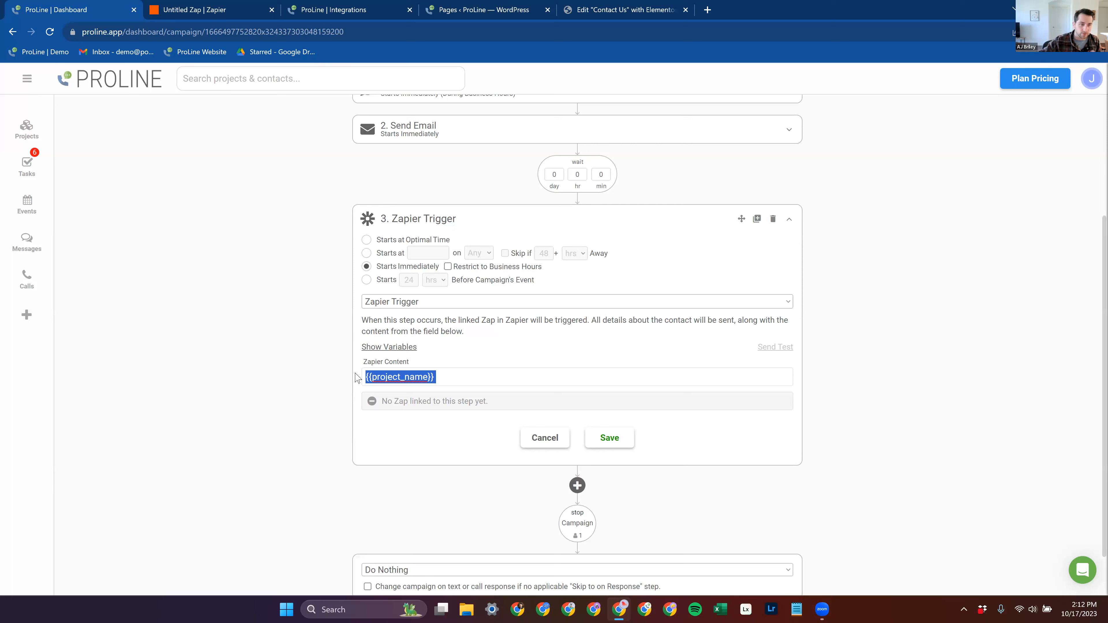
click(460, 380)
drag(482, 381, 432, 377)
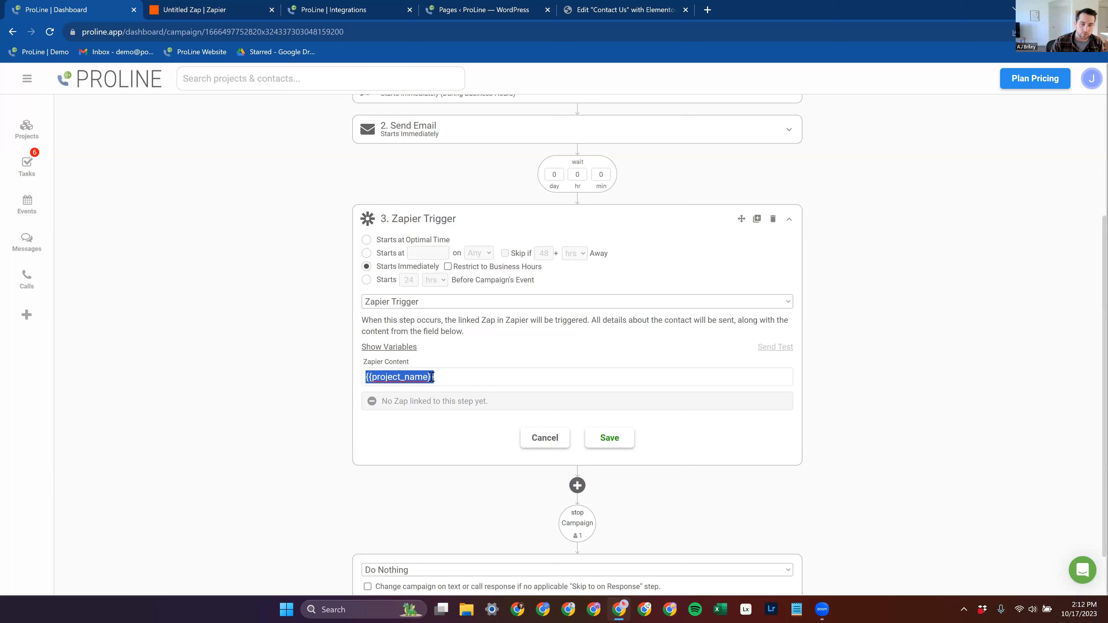
click(461, 375)
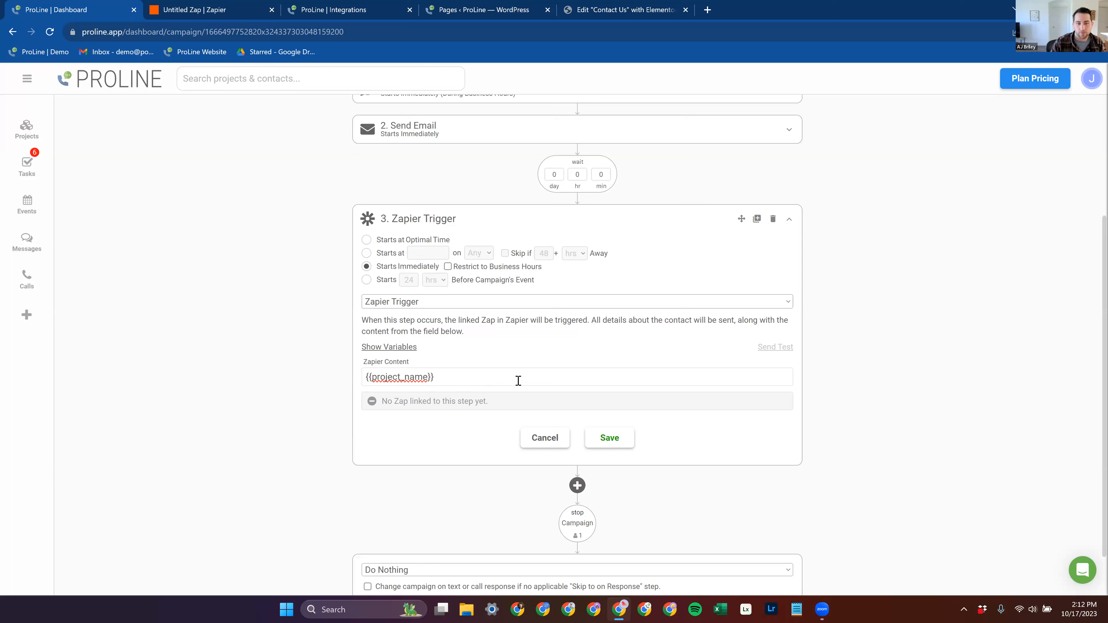
click(610, 438)
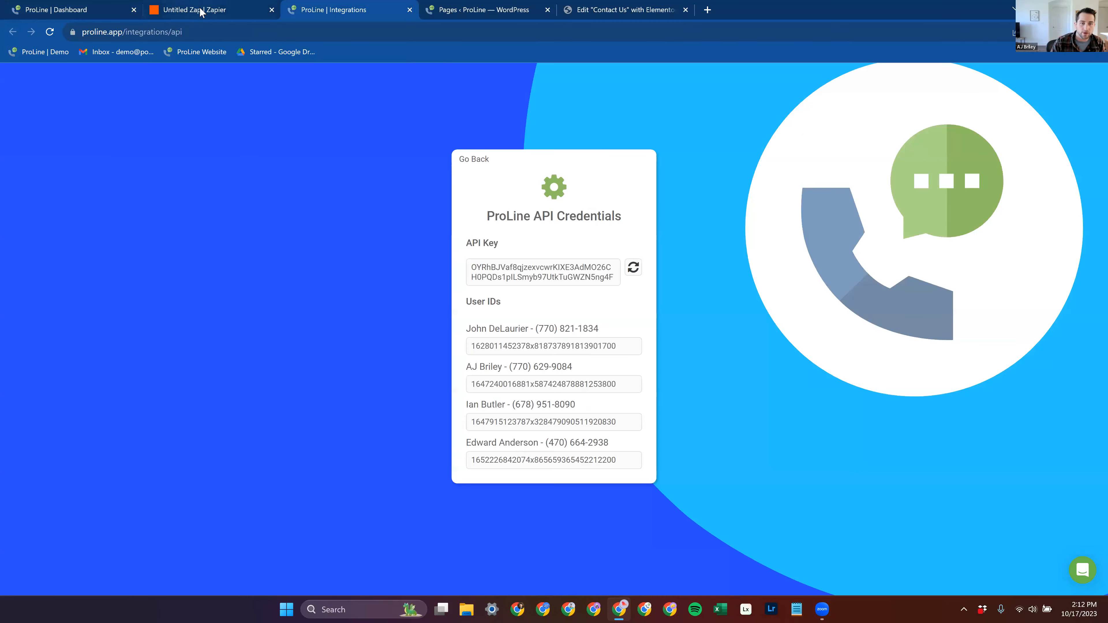
Step: Back in the Zap, choose JOB UPDATES | JOB COMPLETE | Step 3. Zapier Trigger as the trigger step and continue to its test
click(201, 9)
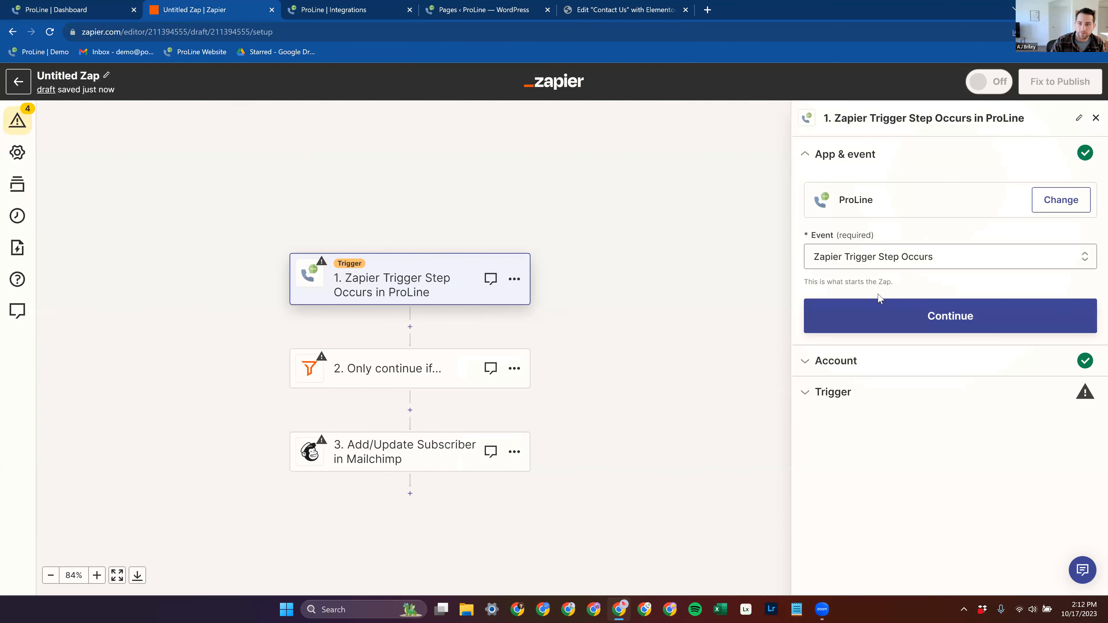
click(895, 321)
click(856, 343)
click(943, 280)
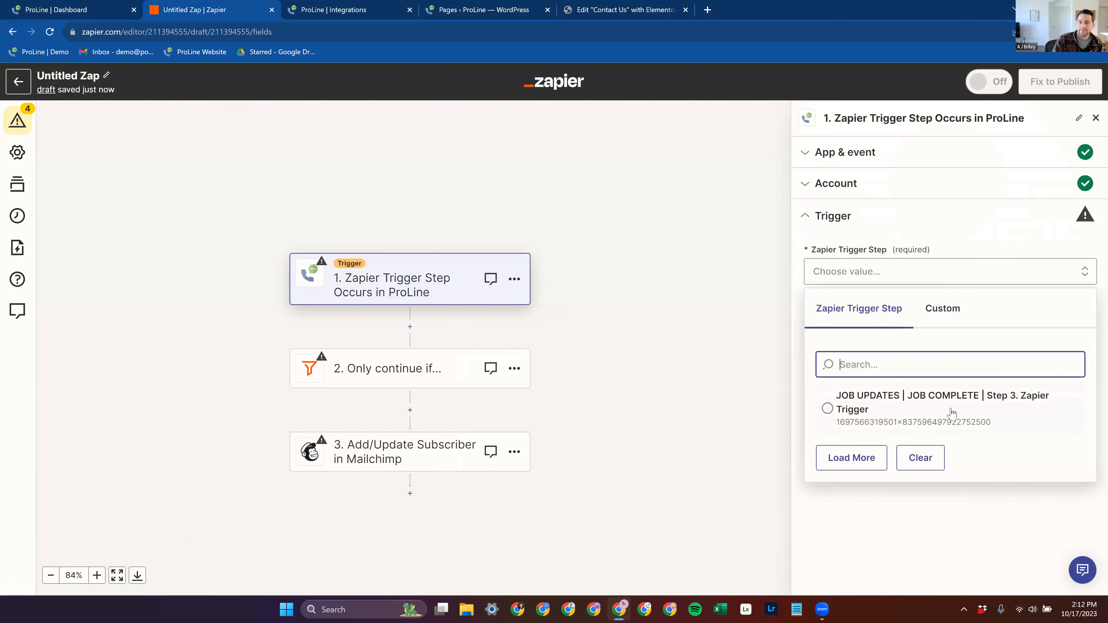
click(928, 413)
click(971, 343)
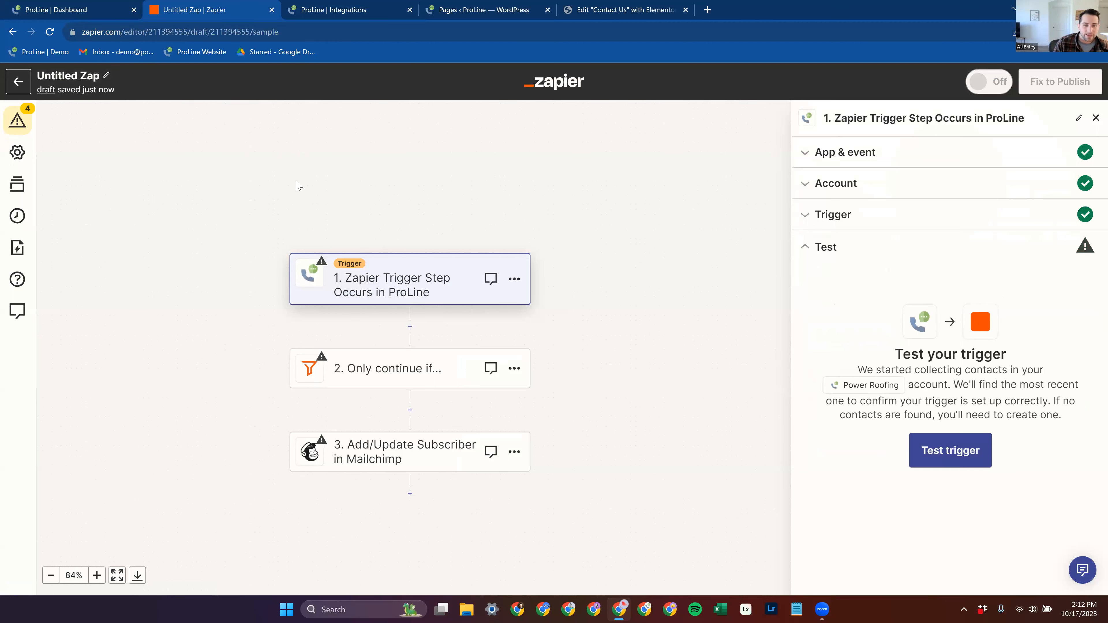
Step: Compare the JOB COMPLETE campaign's steps in ProLine with the Zap's trigger and its stage filter conditions
key(ctrl+shift+Tab)
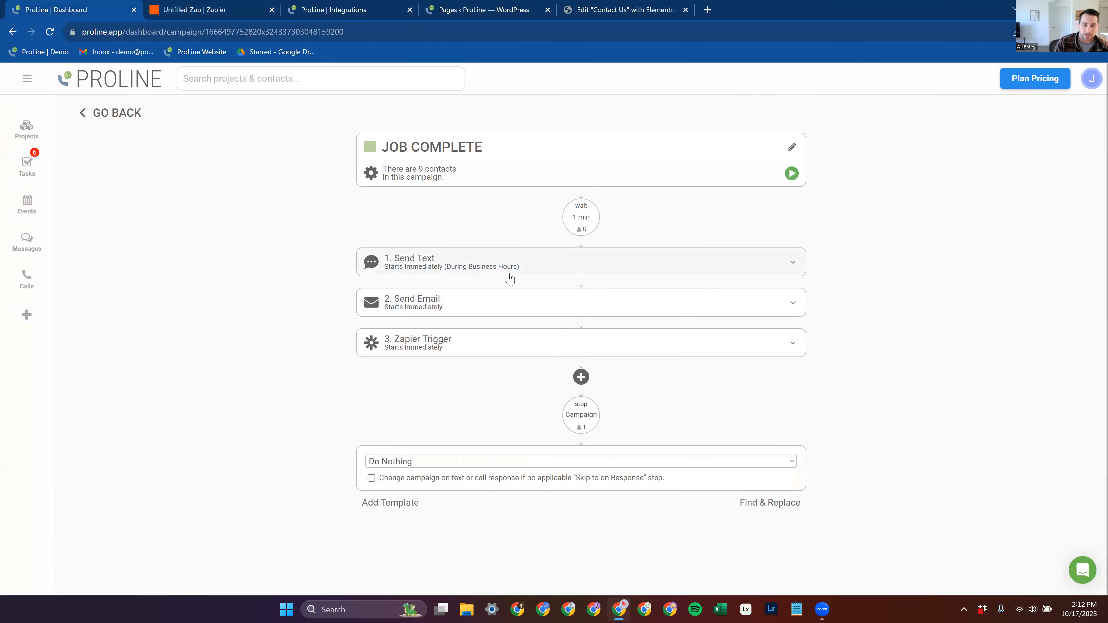
click(180, 18)
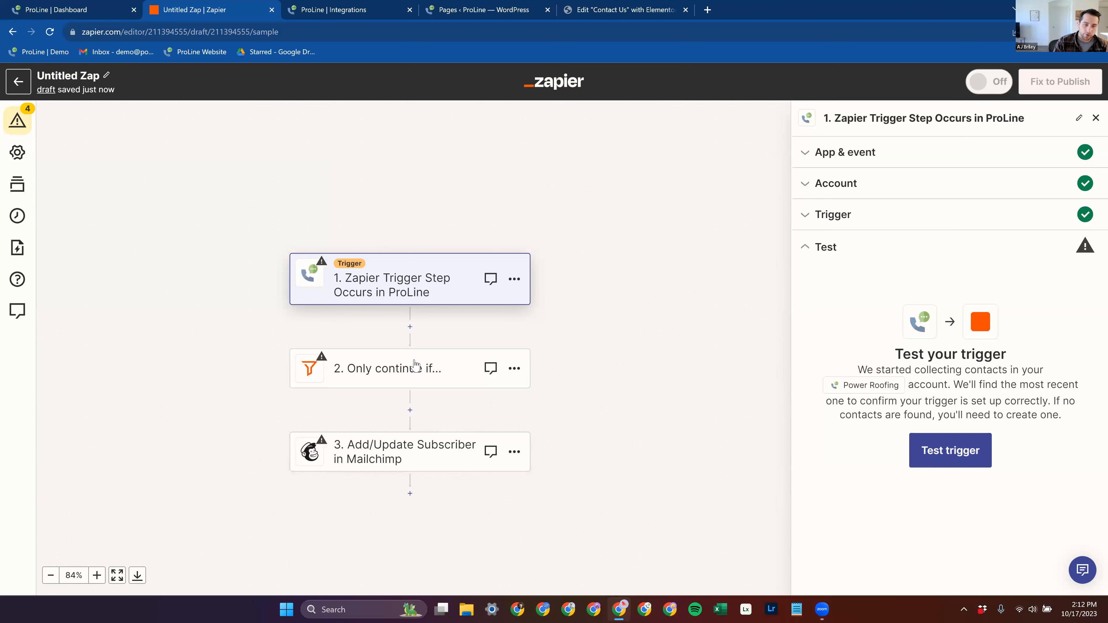
click(444, 349)
click(412, 268)
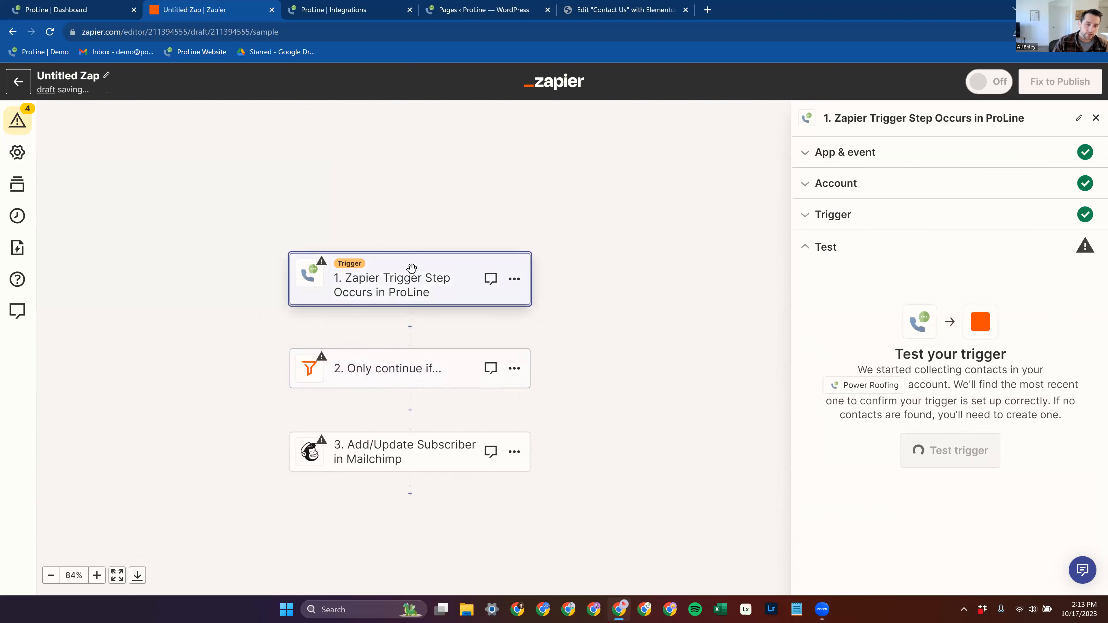
click(445, 368)
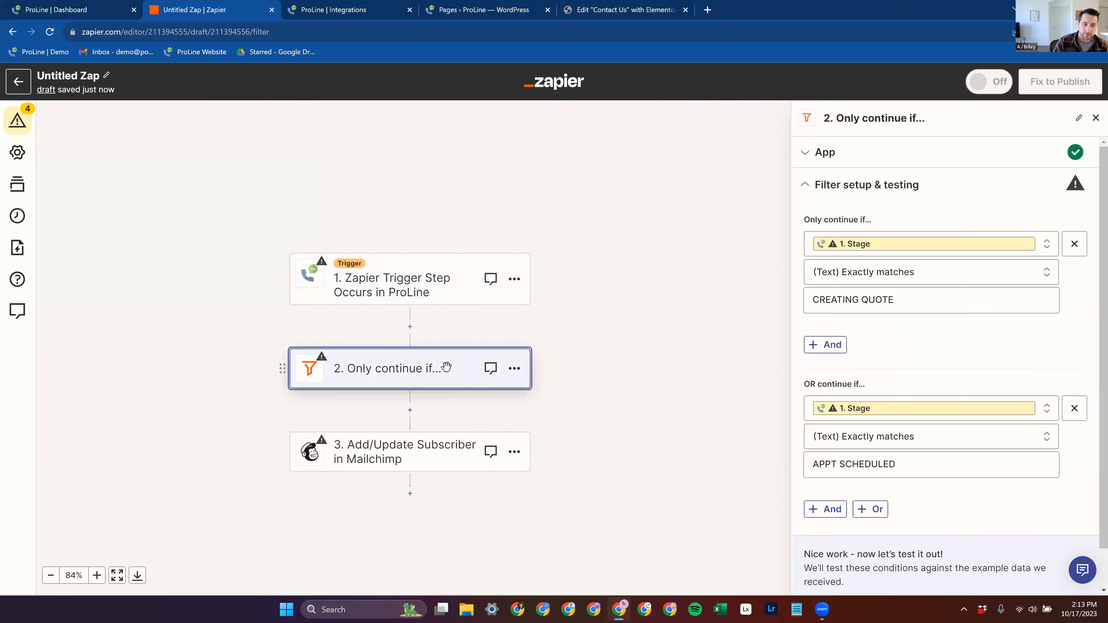
click(432, 280)
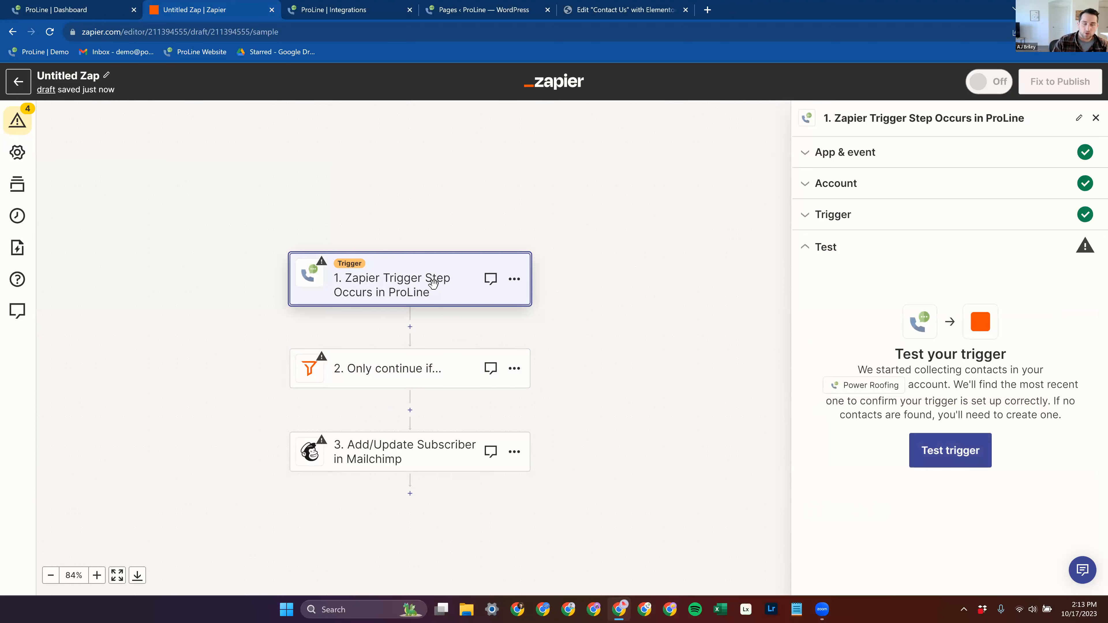
click(74, 10)
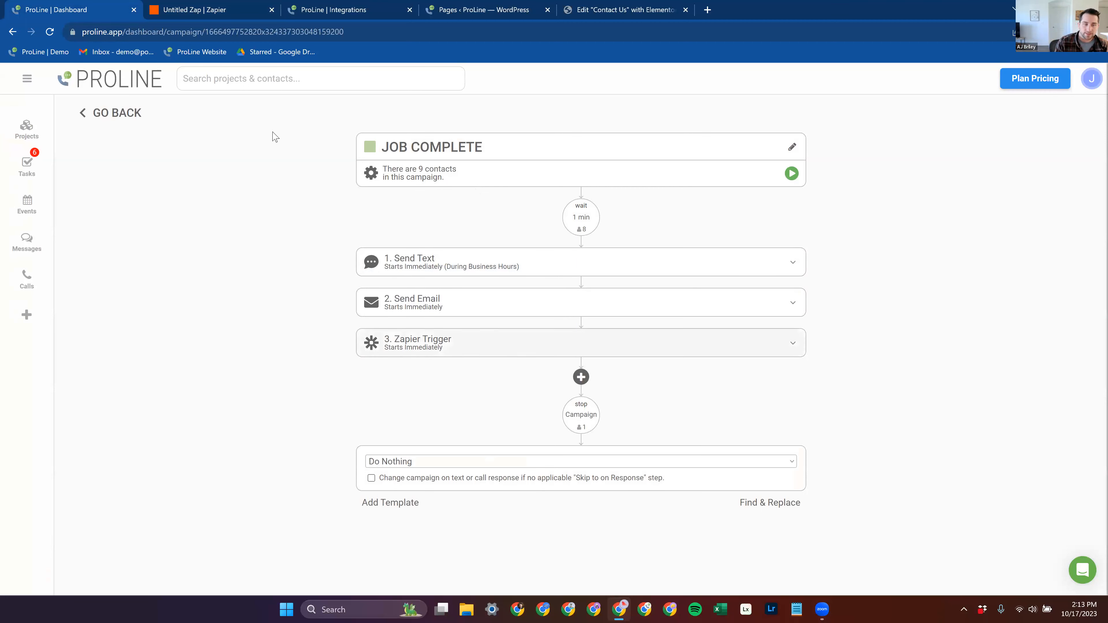
click(206, 7)
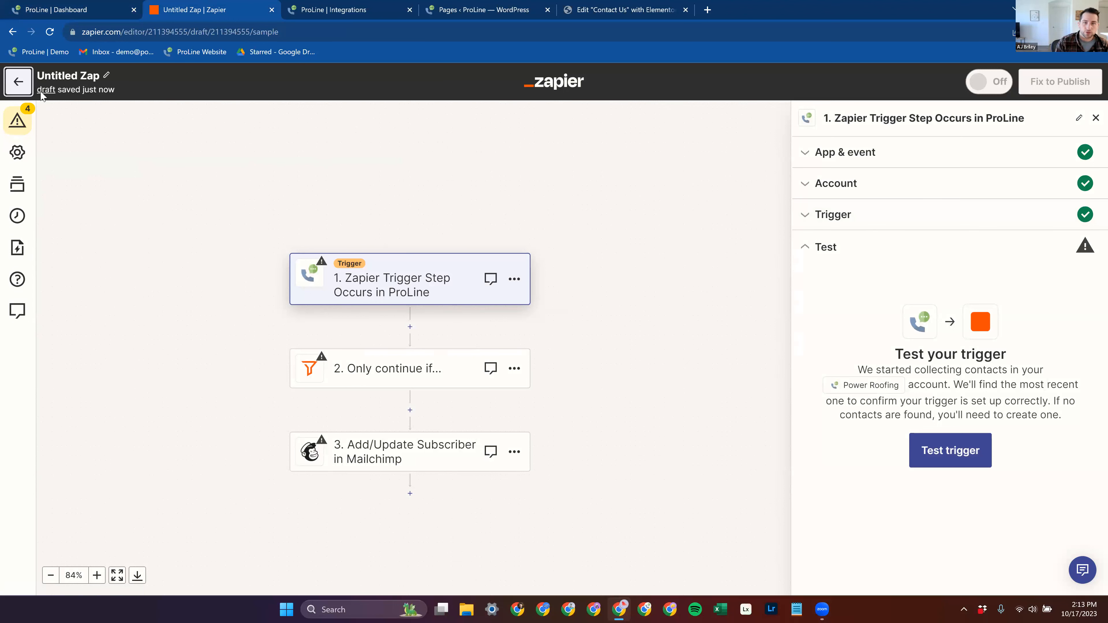
click(638, 94)
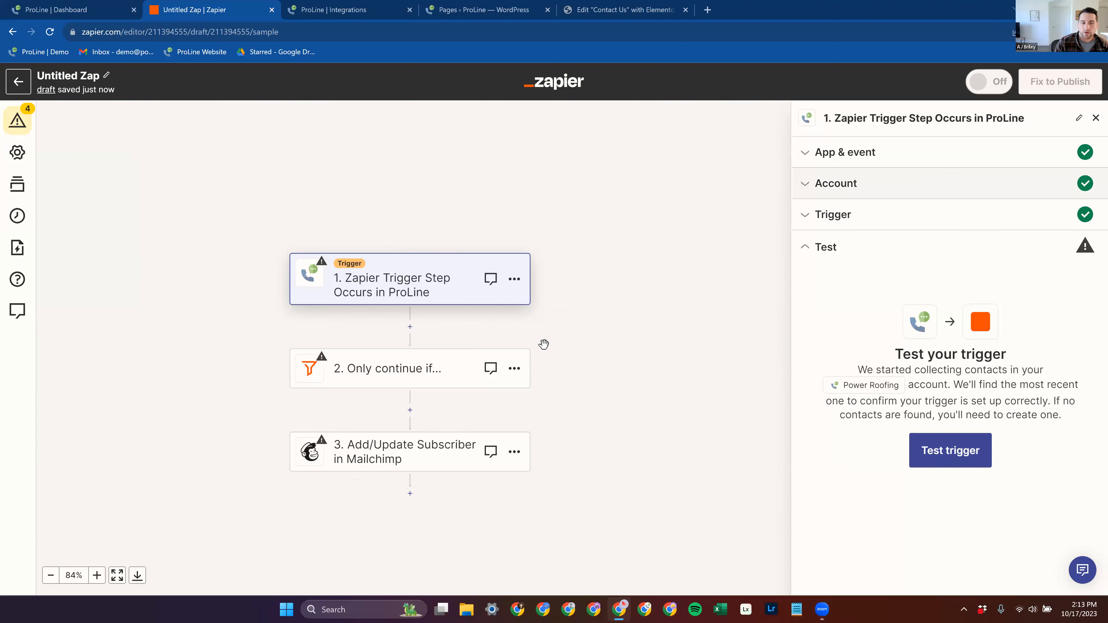
Step: Close the trigger step's settings and leave the Zap editor for the Tests folder of Zaps
click(1096, 118)
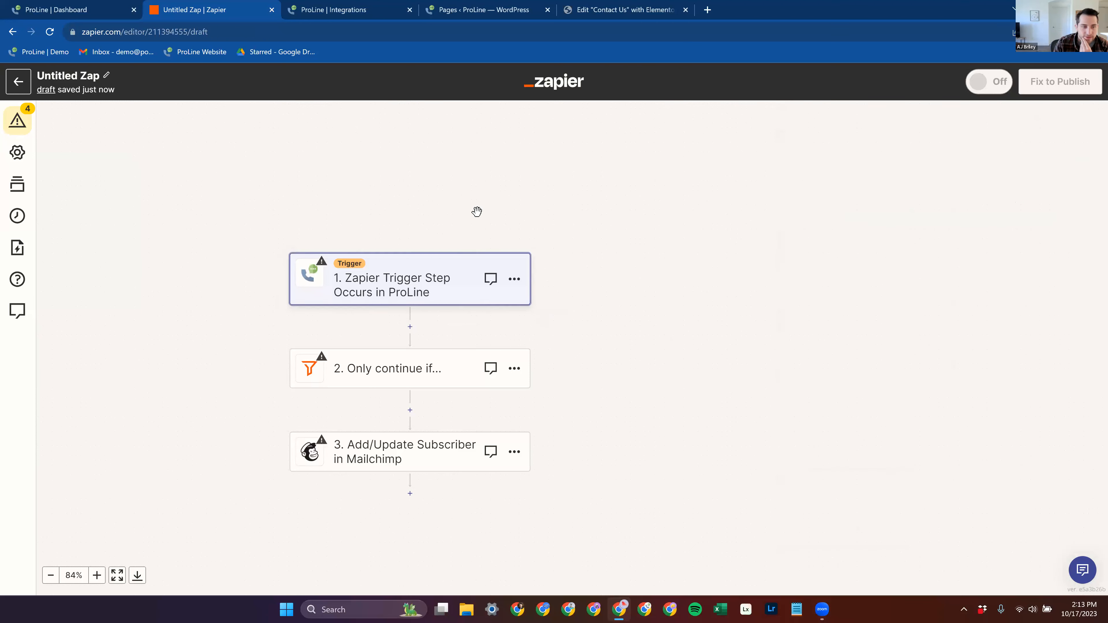
click(28, 89)
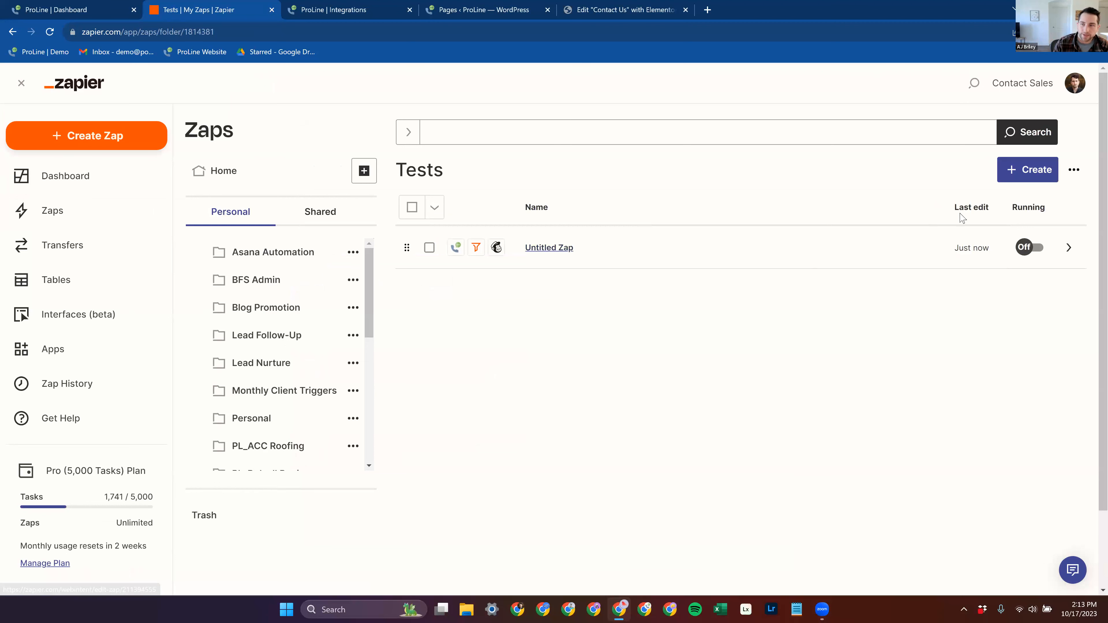
click(1024, 178)
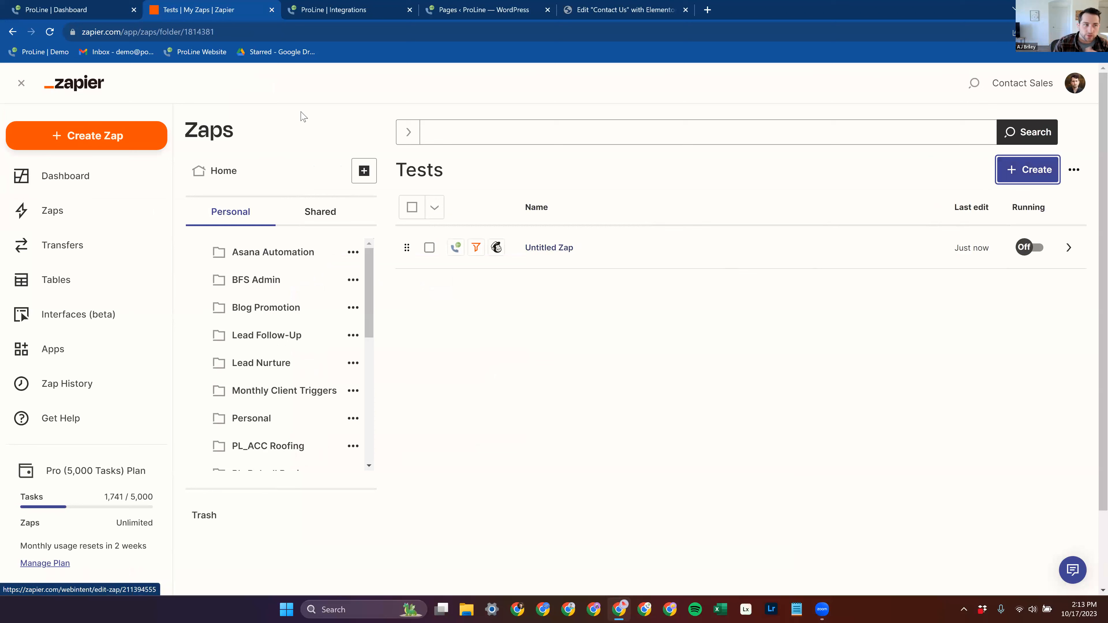
Step: In the Elementor editor for the Contact Us page, add Webhook to the main form's actions after submit
click(598, 5)
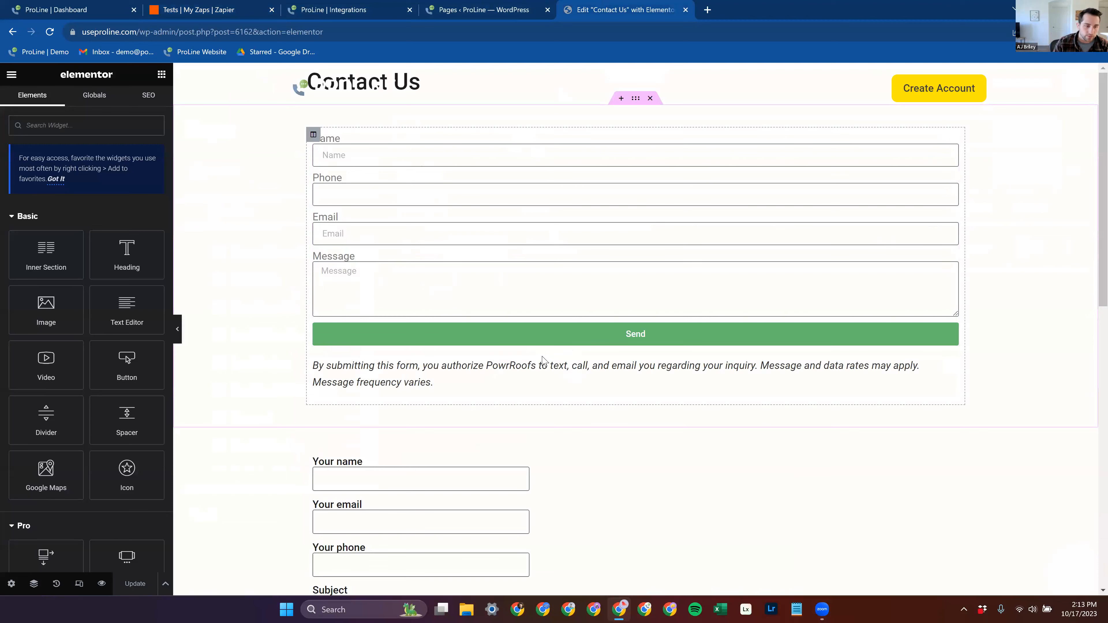
click(568, 328)
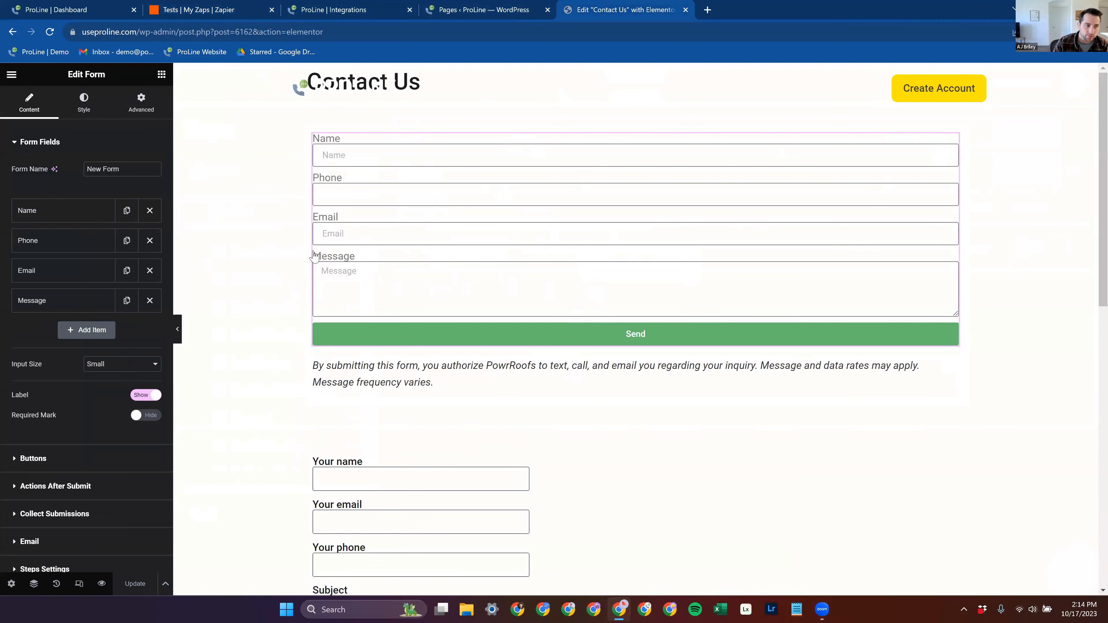
click(94, 481)
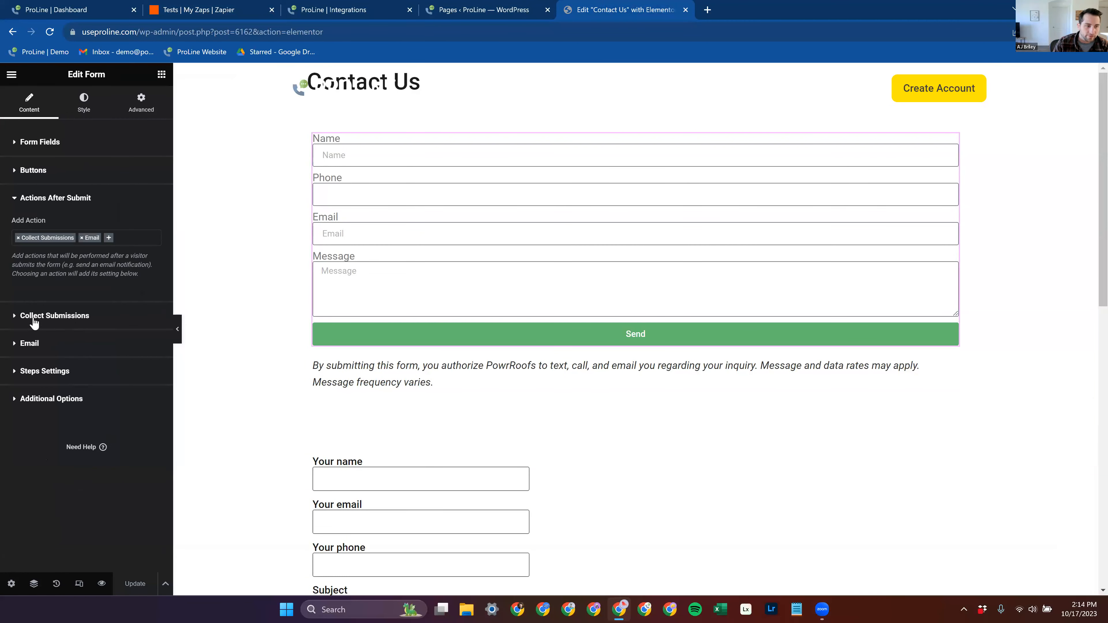
click(107, 239)
click(73, 315)
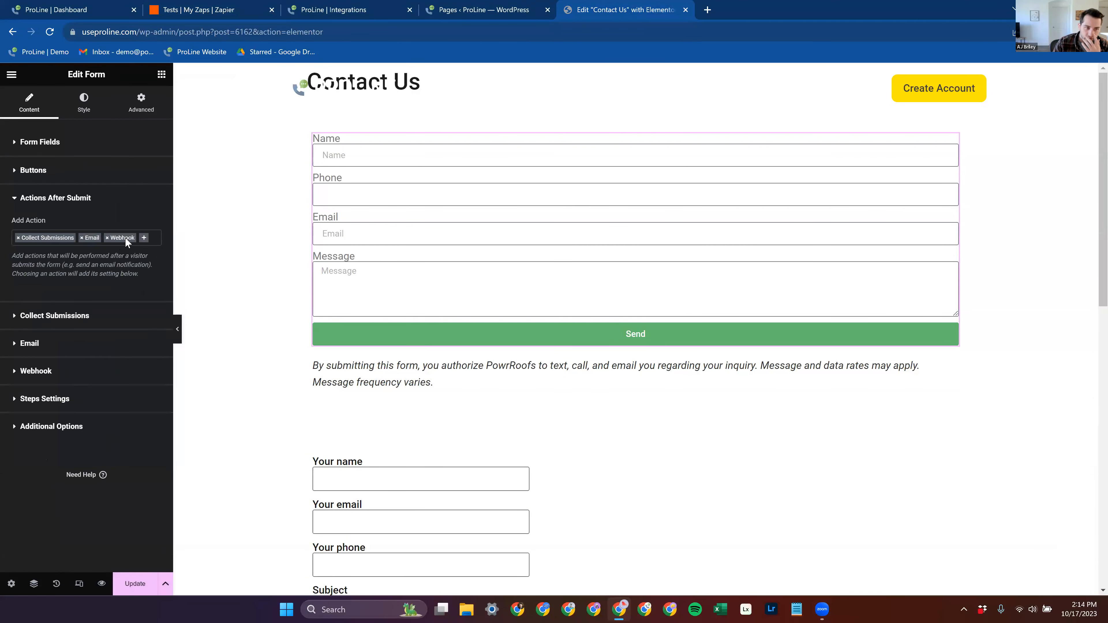
drag(349, 178, 339, 183)
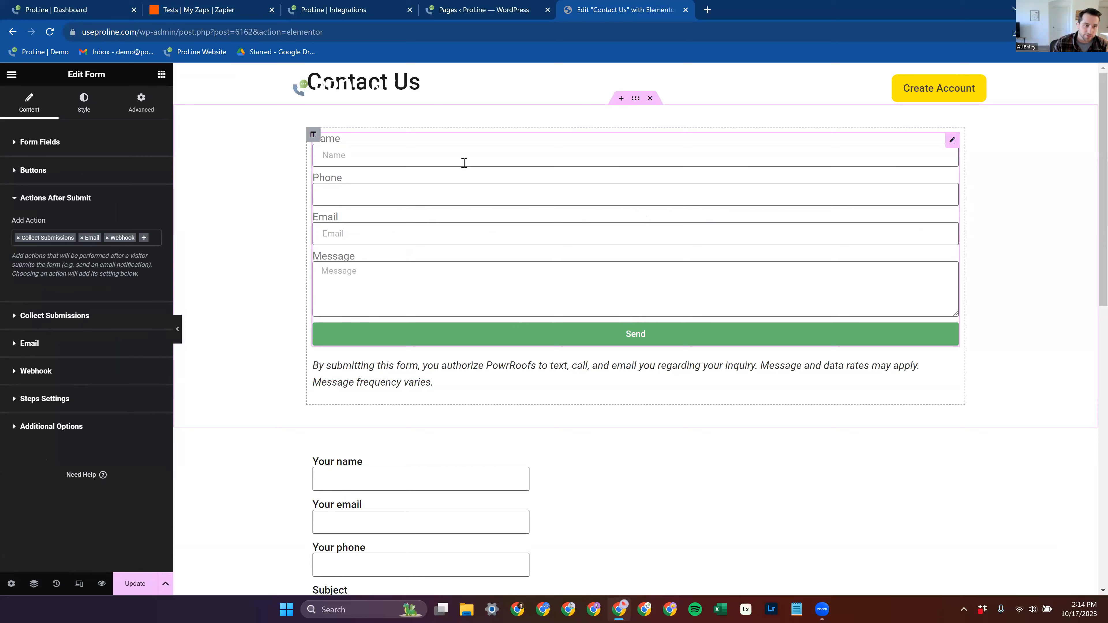
Step: Back in Zapier, create a new Zap in the Tests folder with Webhooks by Zapier as its trigger app
click(209, 8)
click(1028, 170)
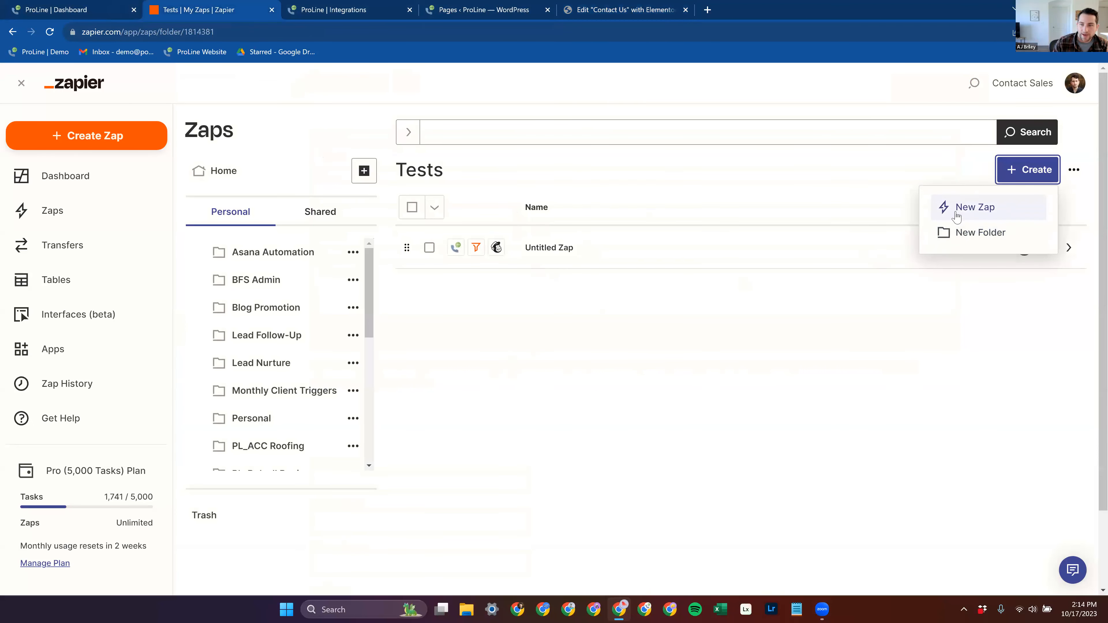
click(964, 207)
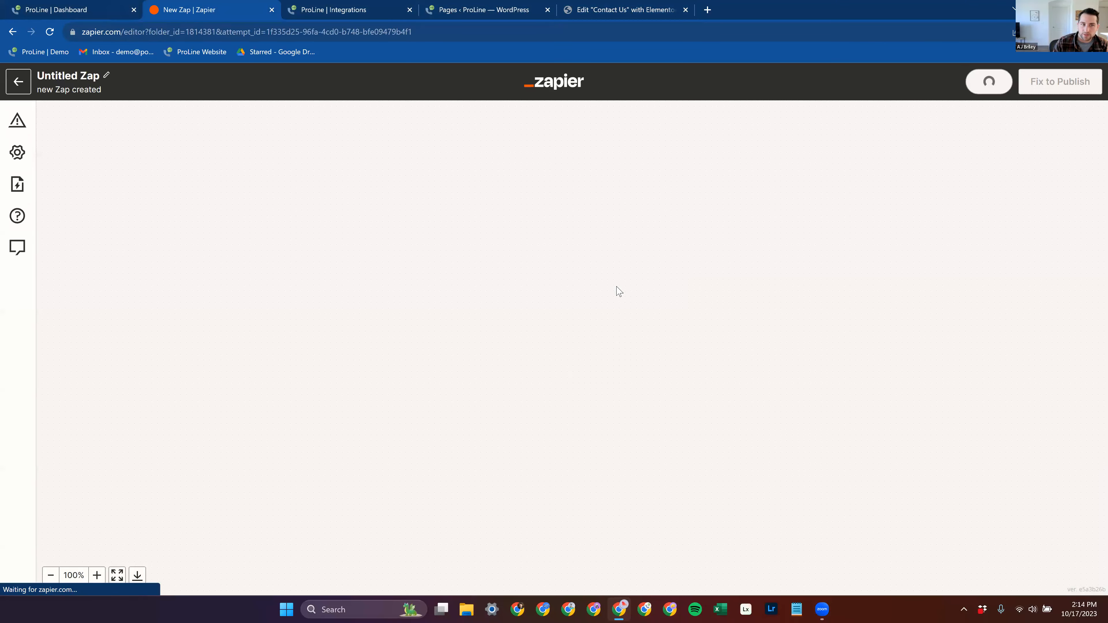
click(545, 387)
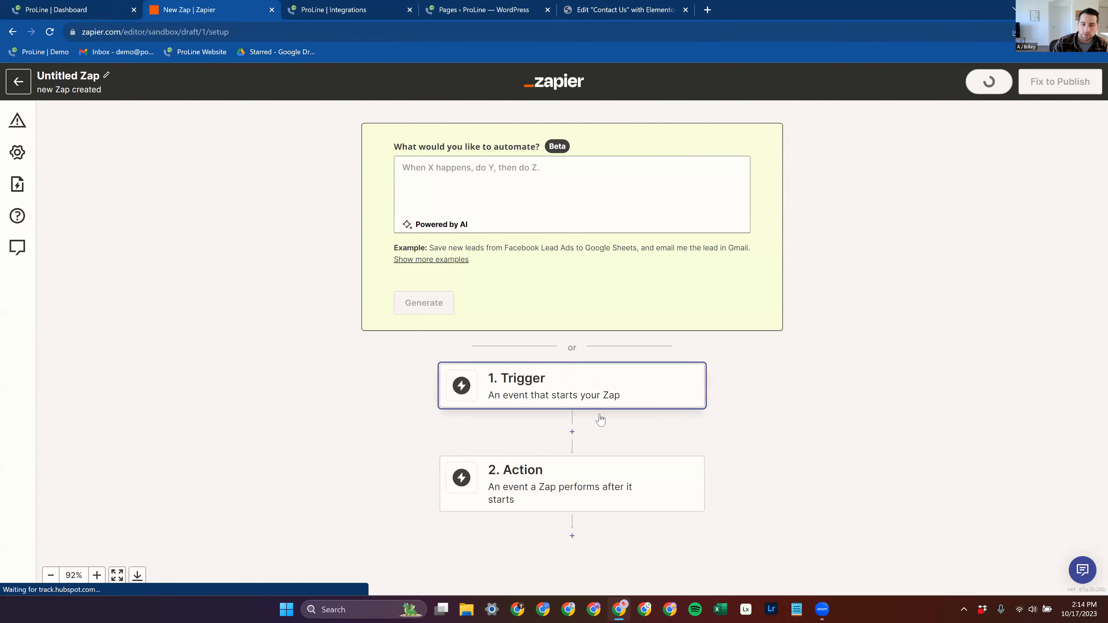
click(685, 455)
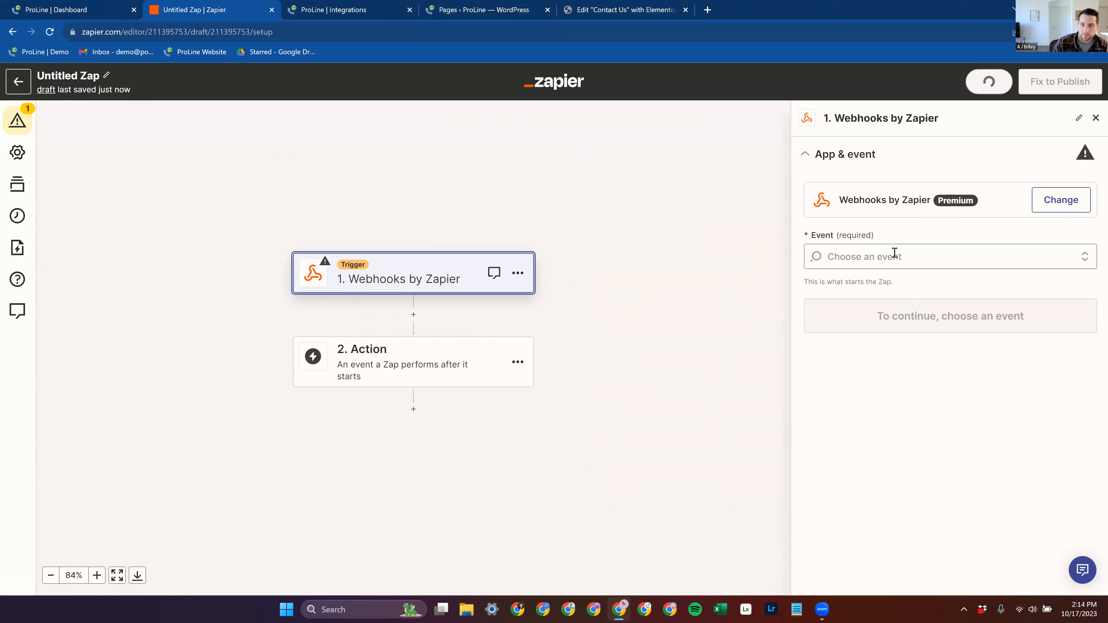
Step: Set the webhook trigger's event to Catch Hook and continue to its test without a child key
click(895, 257)
click(898, 311)
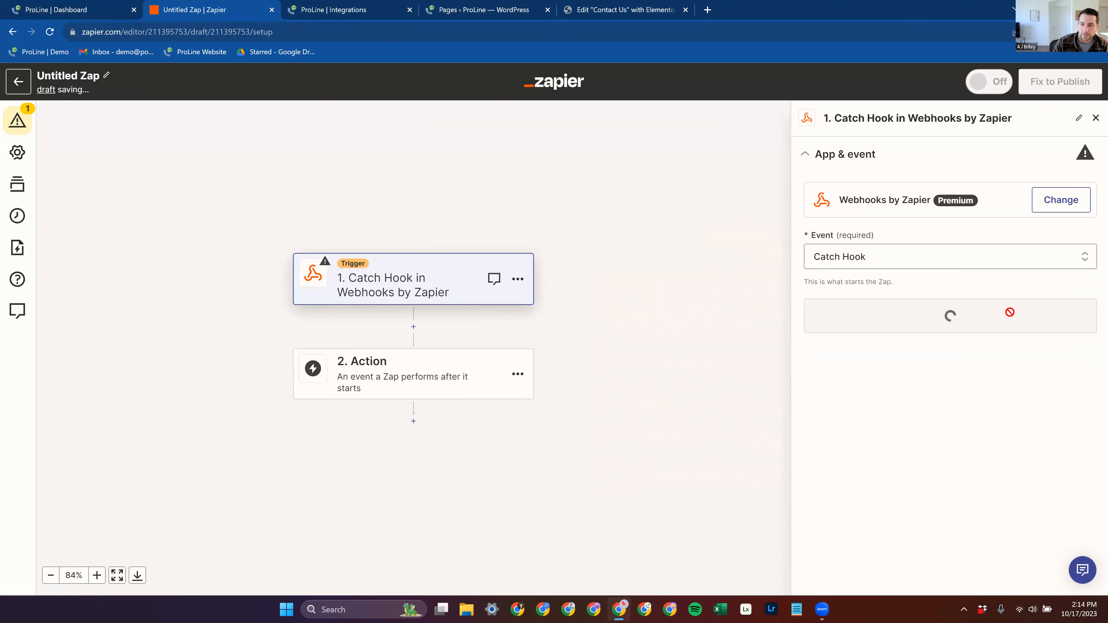
click(968, 321)
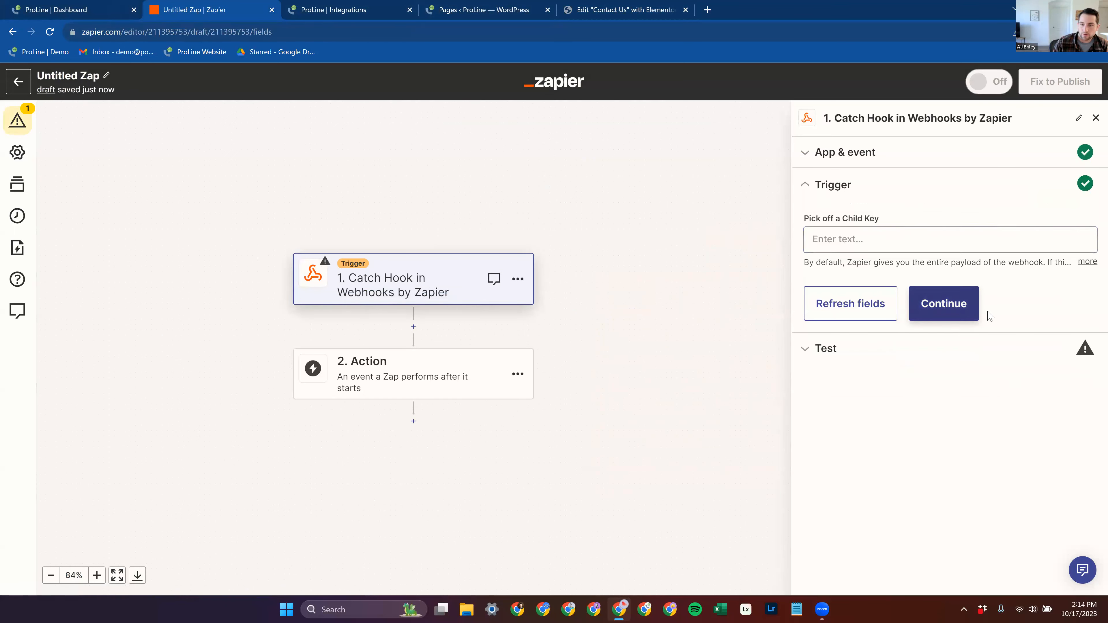
click(944, 306)
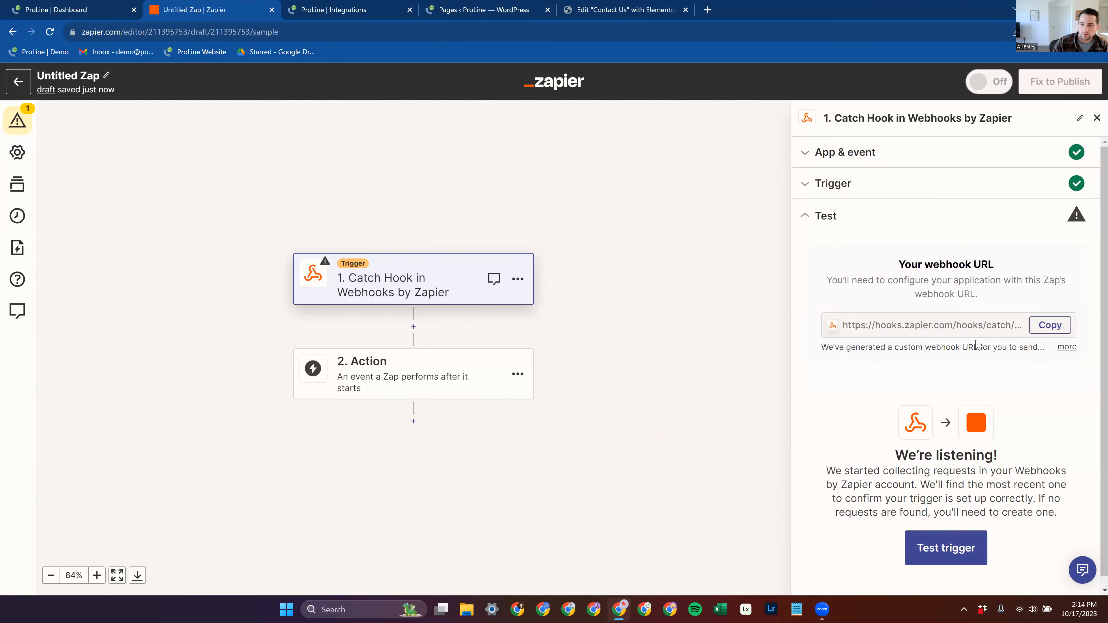
Step: Copy the Zap's webhook URL, paste it into the Contact Us form's Webhook URL setting in Elementor, and update the page
click(1050, 325)
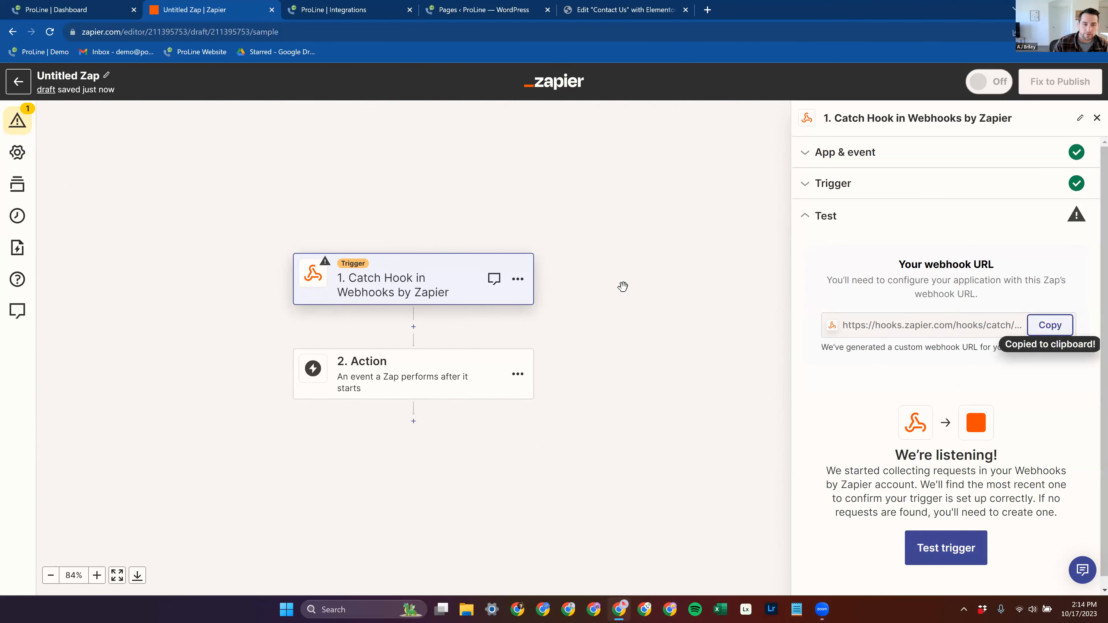
click(332, 8)
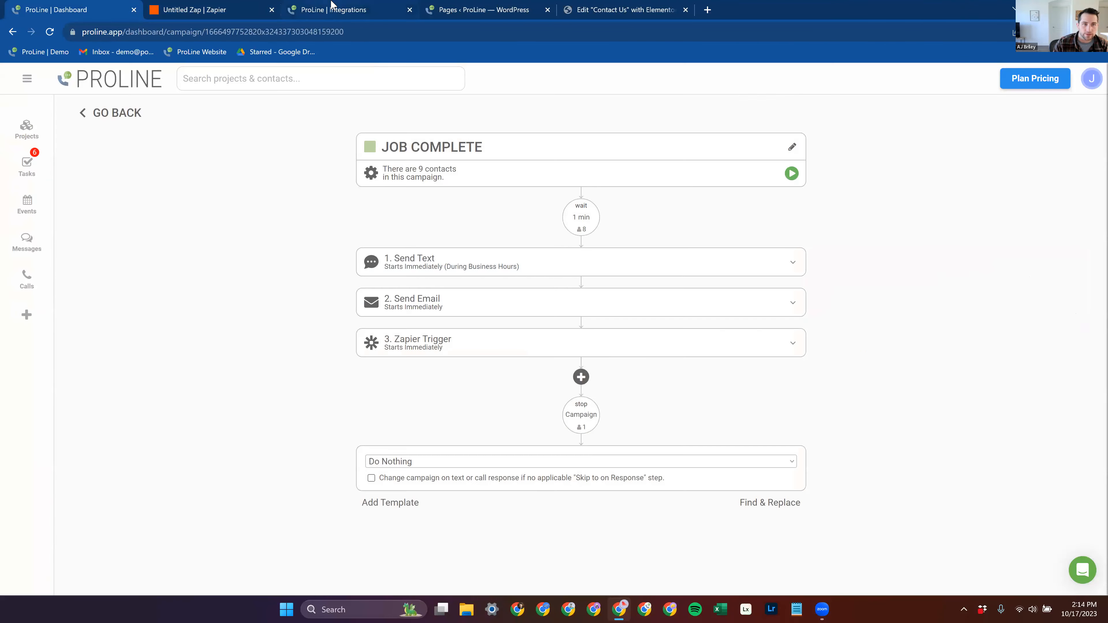
click(480, 8)
click(565, 6)
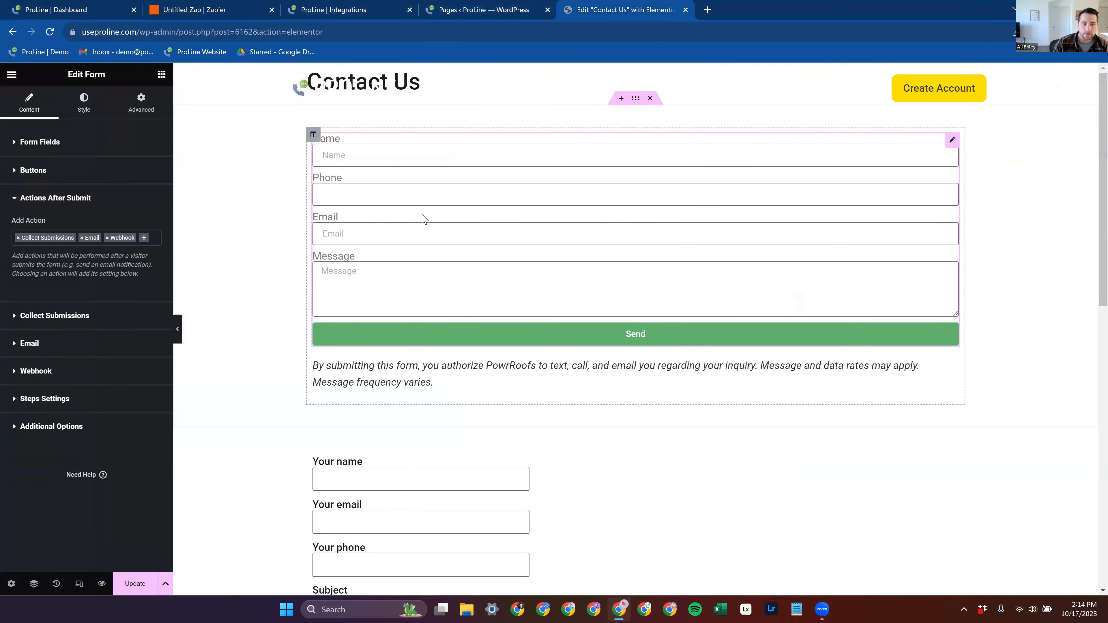
click(54, 370)
click(68, 325)
key(ctrl+v)
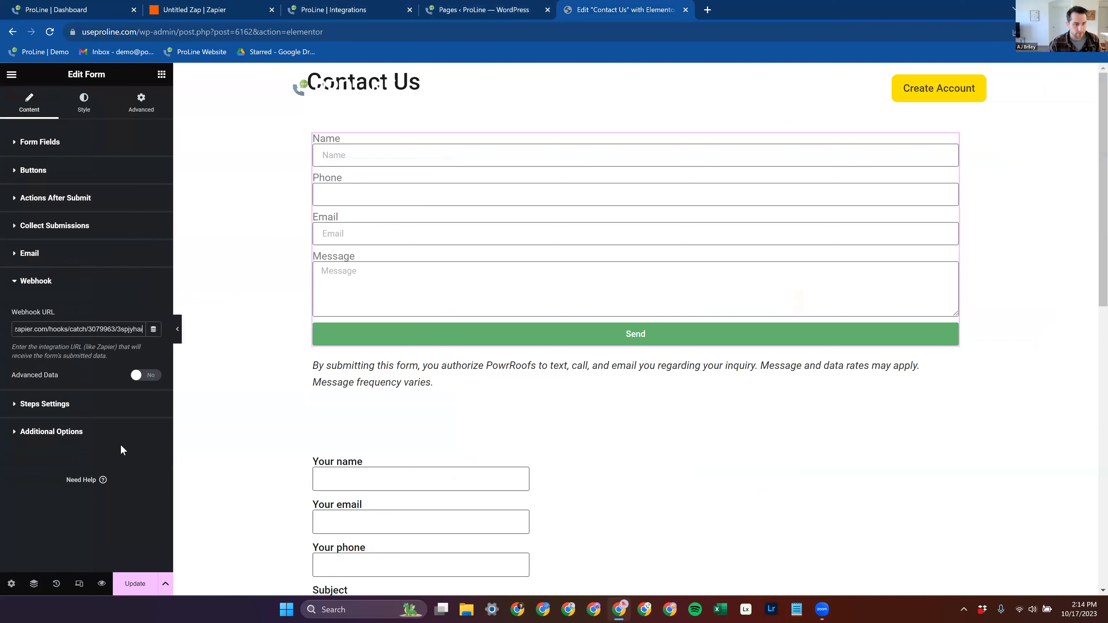
click(135, 584)
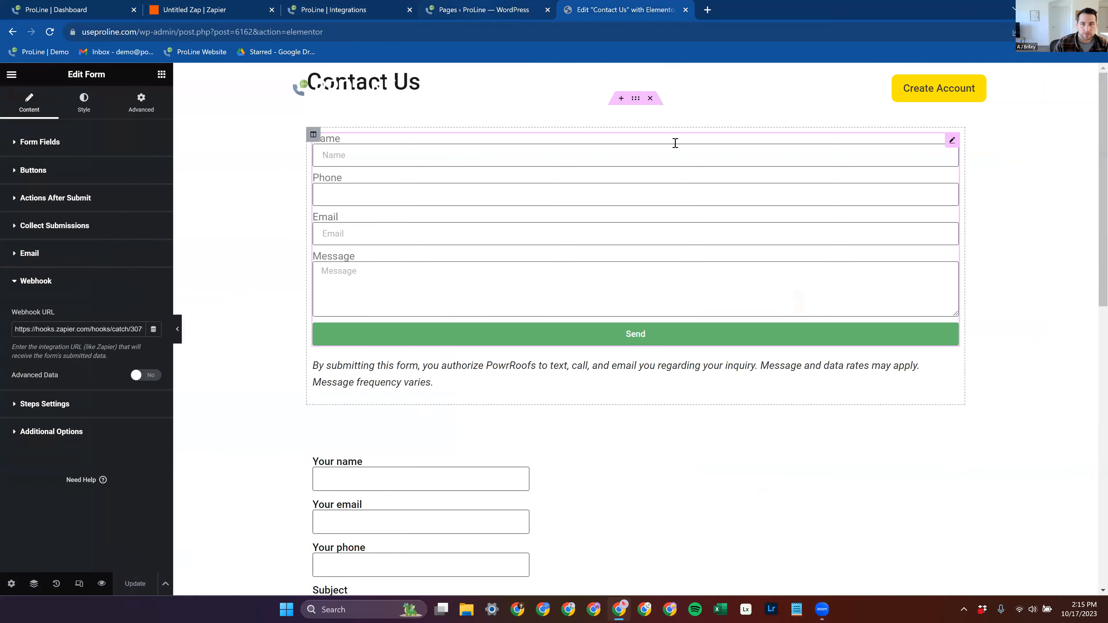
Step: Preview the Contact Us page and submit its form with a test name, phone number, email and the message "qwerqwer"
click(101, 583)
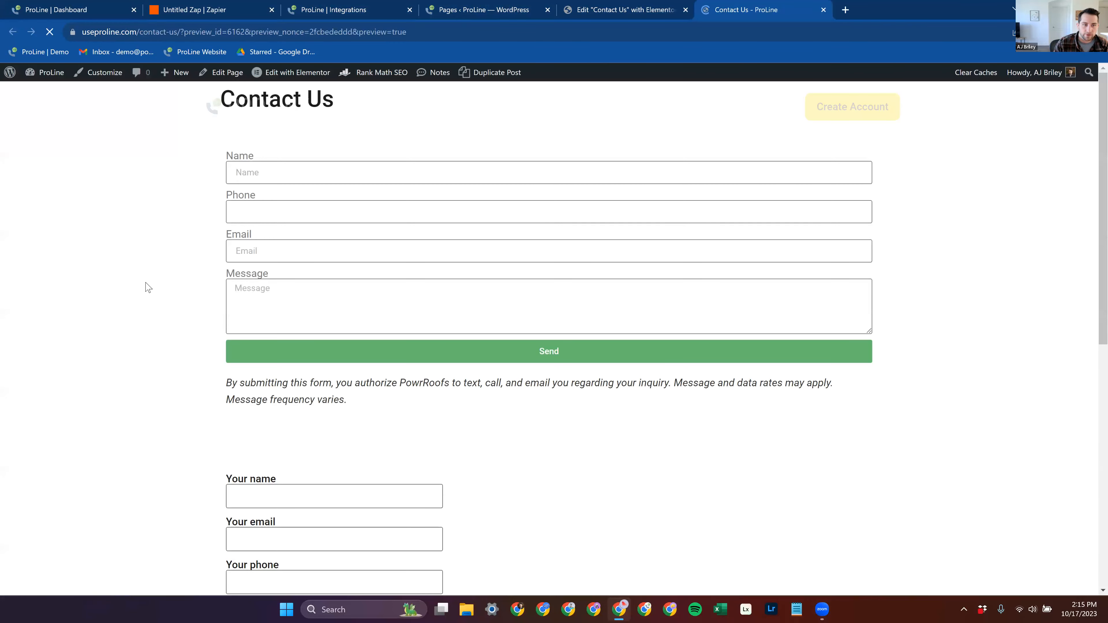
click(305, 177)
click(305, 199)
click(307, 209)
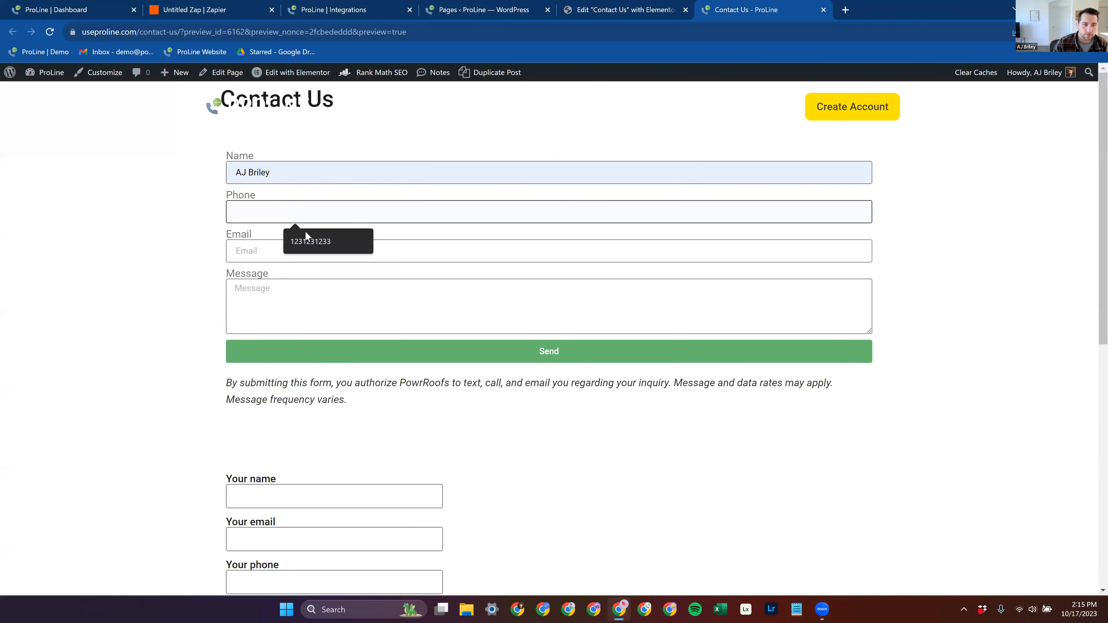
click(305, 236)
click(313, 253)
text(awesome)
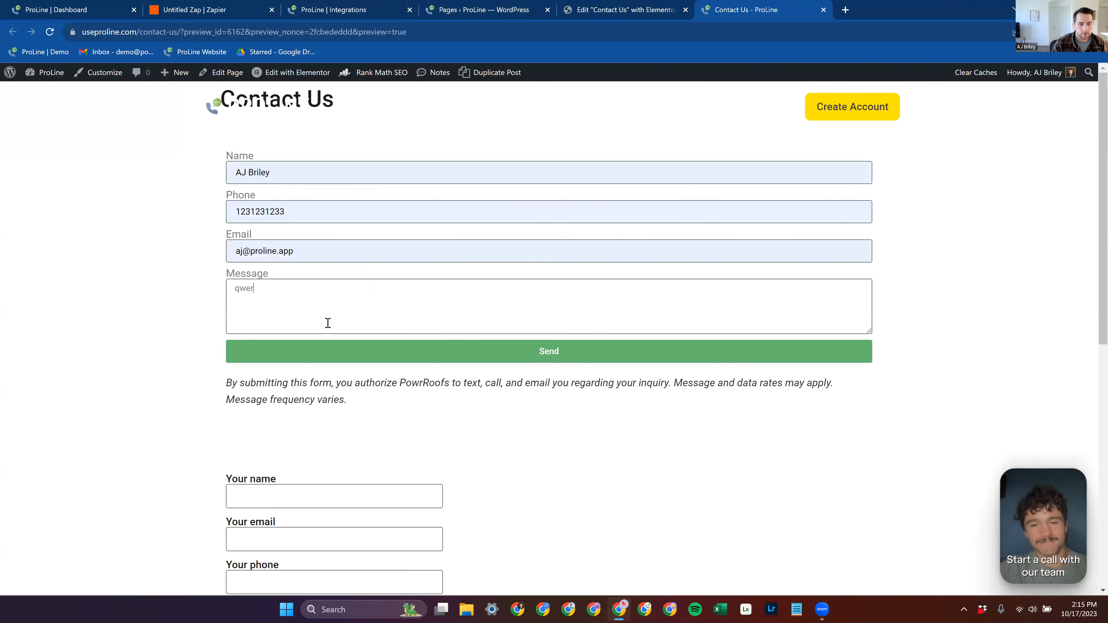
click(379, 354)
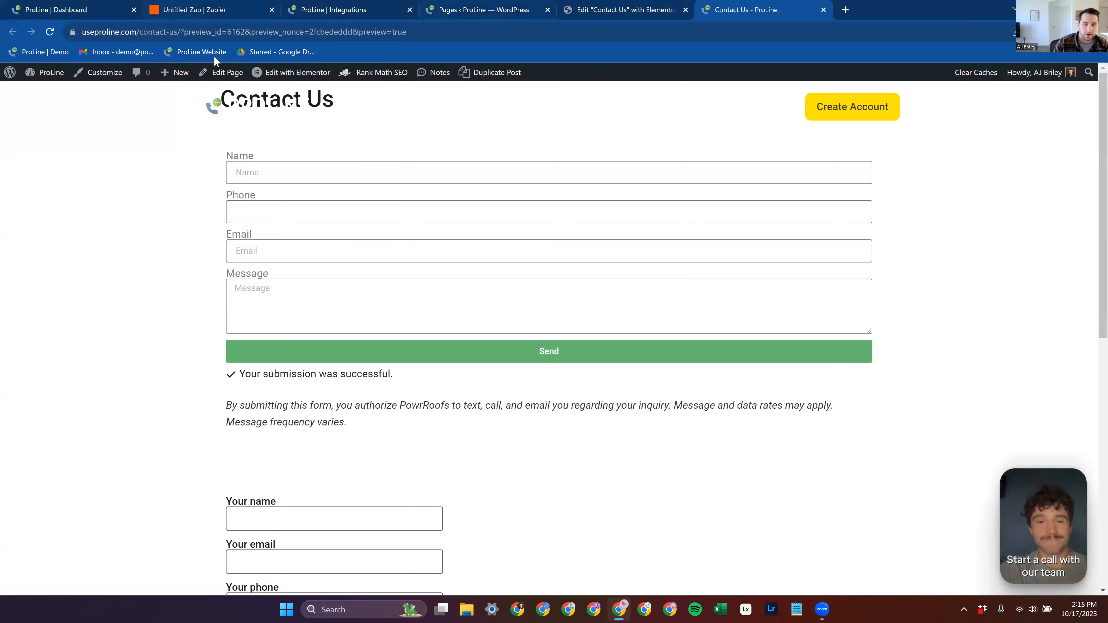
Step: Back in the Zap, test the Catch Hook trigger and review the submitted form data in the pulled record
click(206, 10)
click(946, 548)
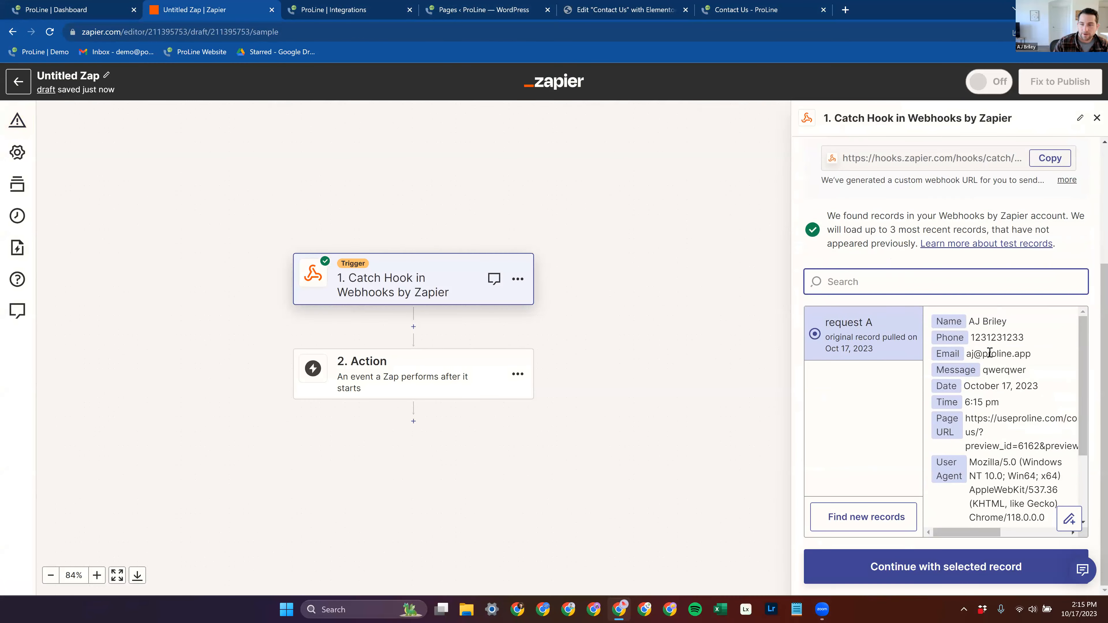
scroll(990, 353, down, 2)
scroll(1027, 389, up, 2)
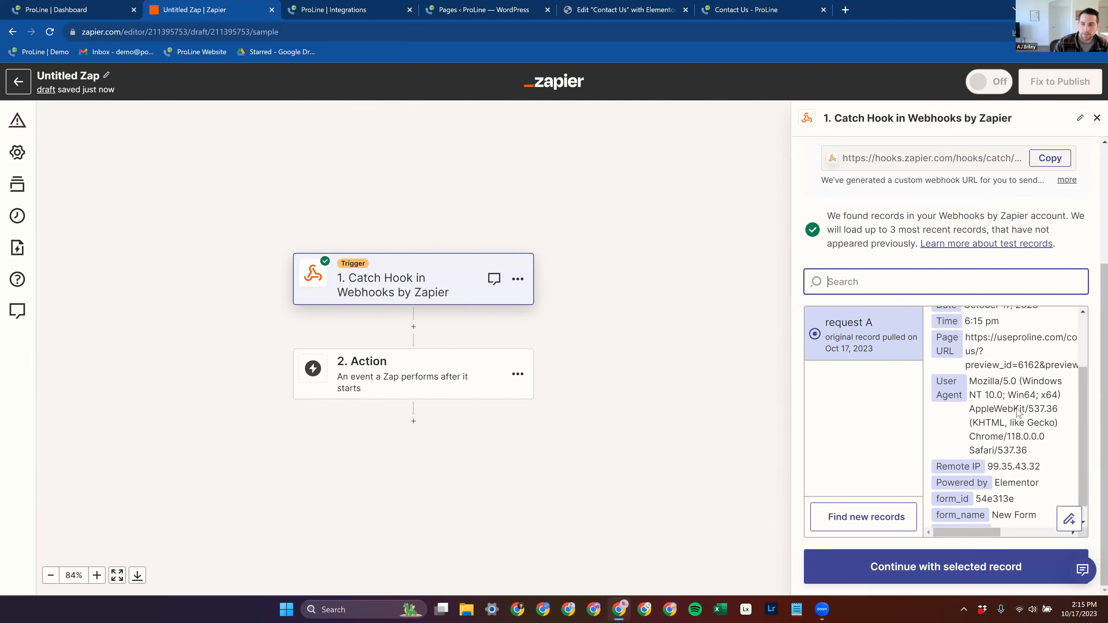
Step: Search the apps for "prol" and choose the latest ProLine version as the Zap's second step
click(454, 389)
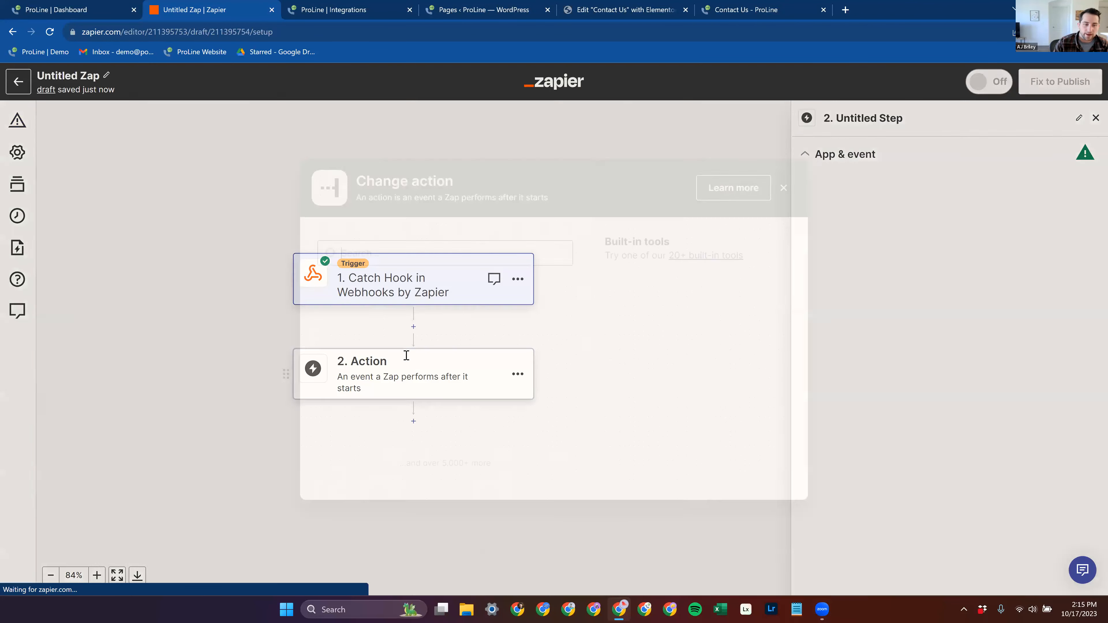
text(pro)
key(BackSpace)
key(BackSpace)
text(ro)
key(BackSpace)
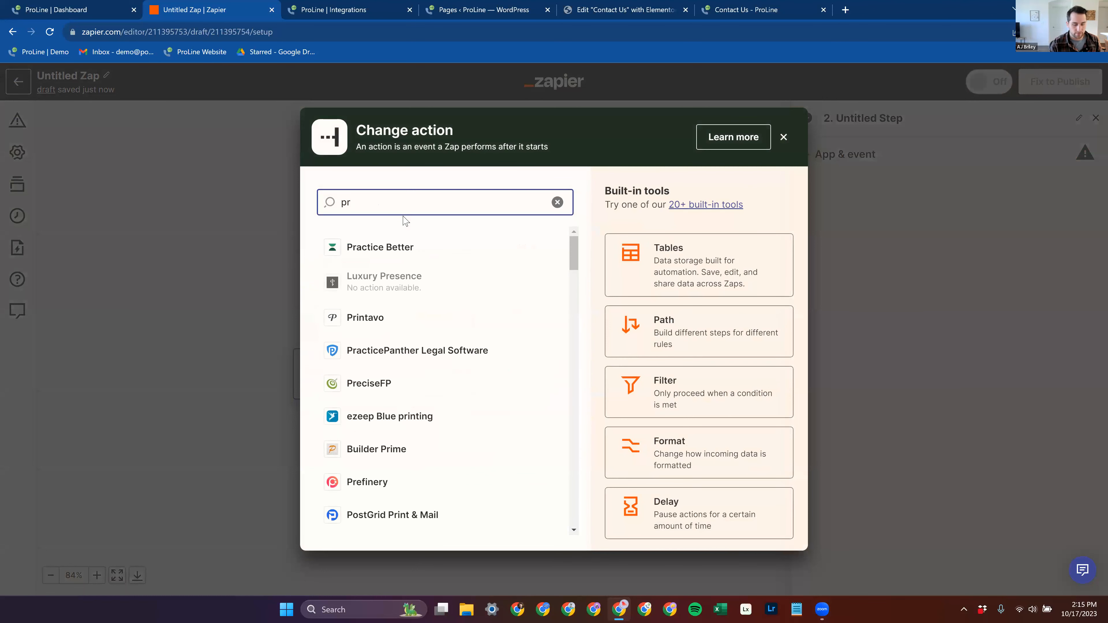
click(410, 283)
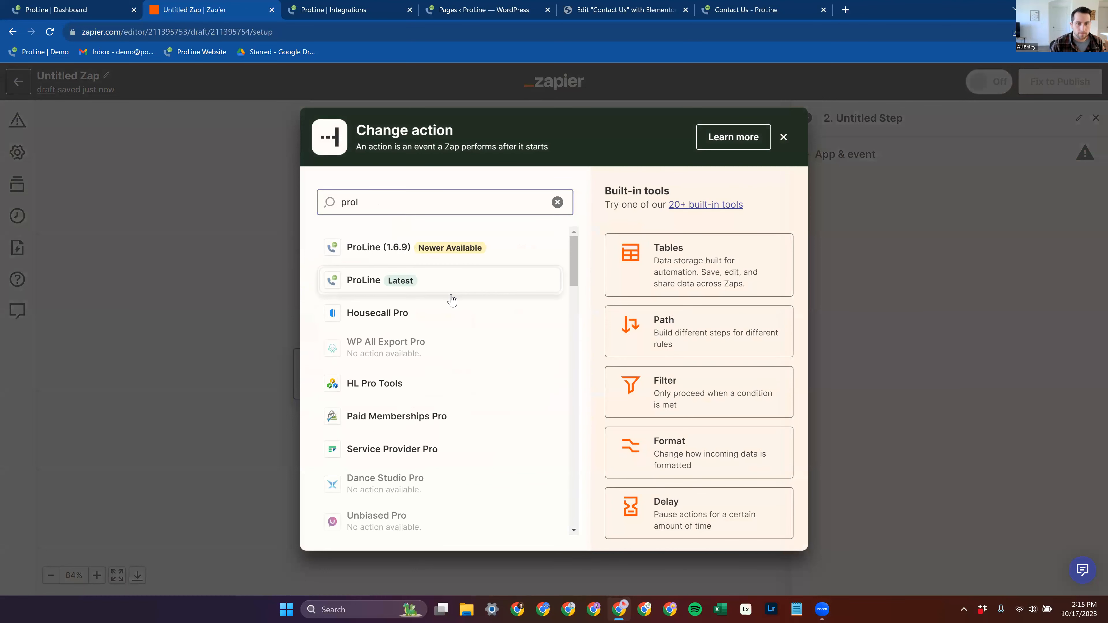
Step: Set the ProLine action's event to Create or Update Project and continue to the account selection
click(933, 257)
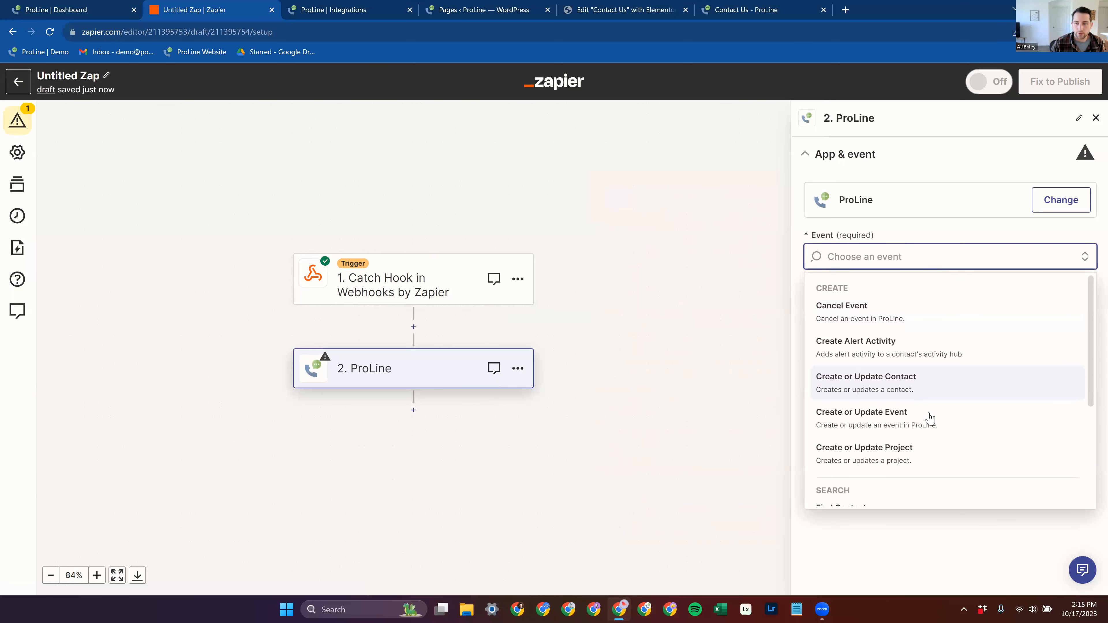
click(943, 454)
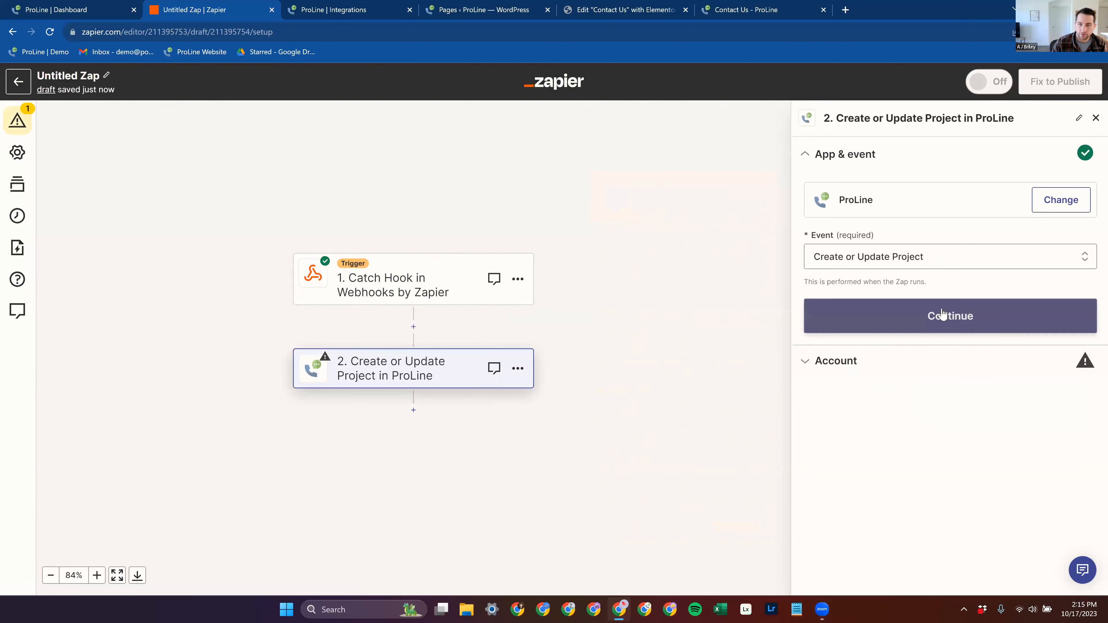
click(942, 317)
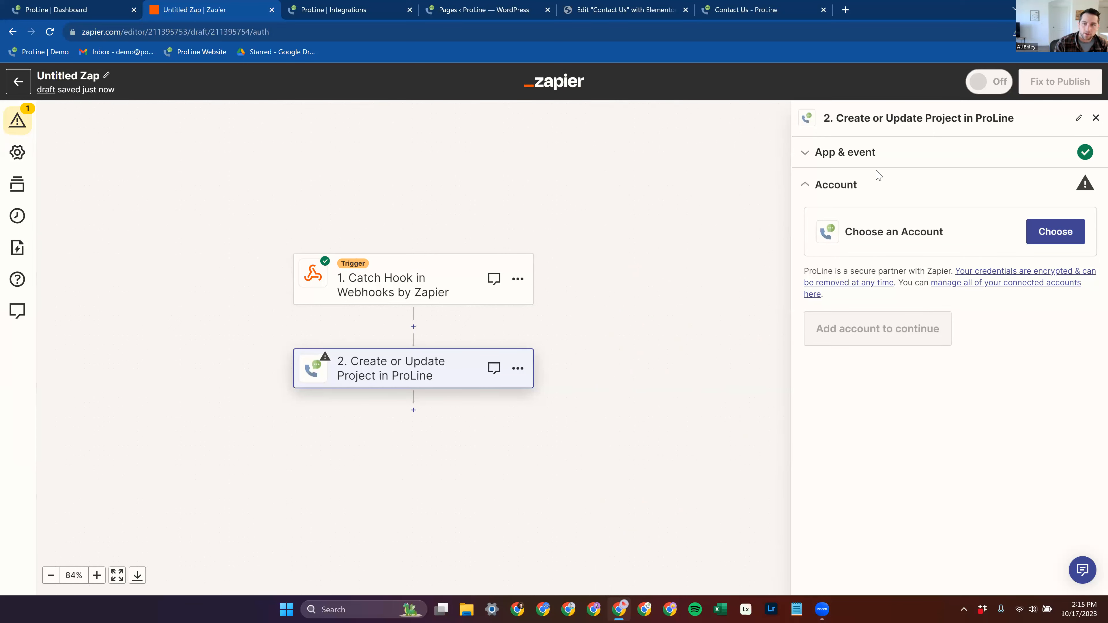
Step: Review the available ProLine action events, choose Create or Update Project again and return to the account selection
click(880, 155)
click(903, 257)
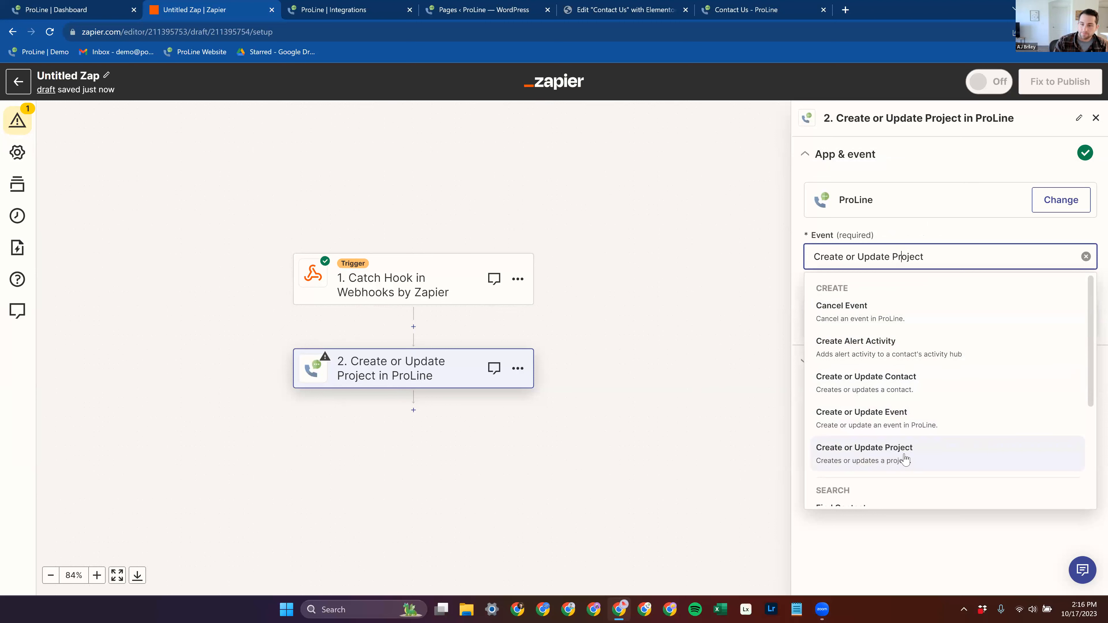
click(882, 454)
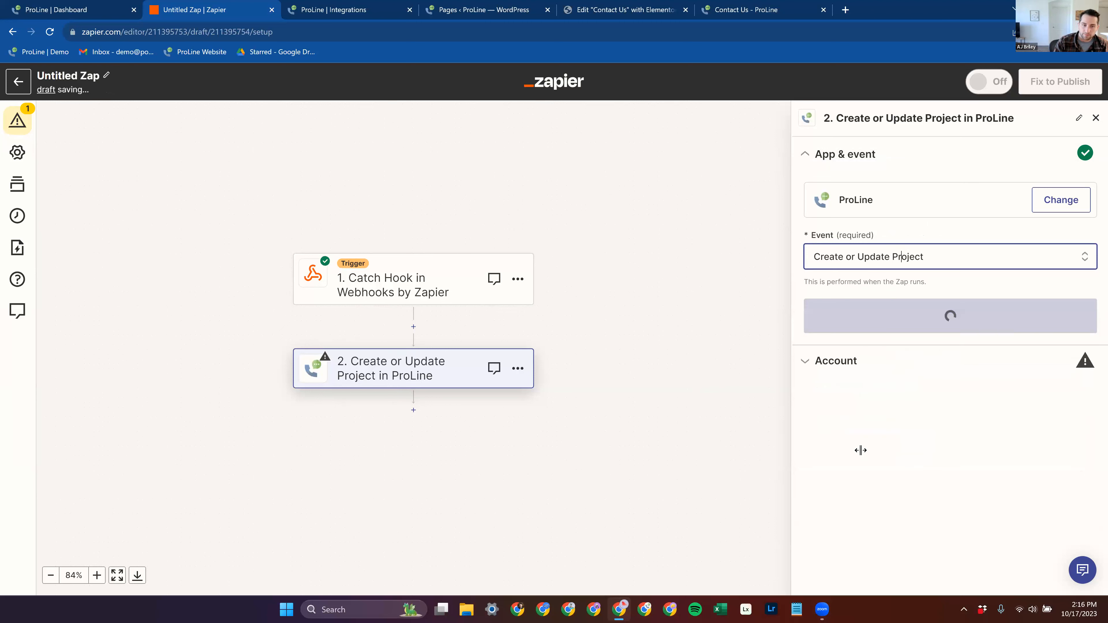
click(878, 318)
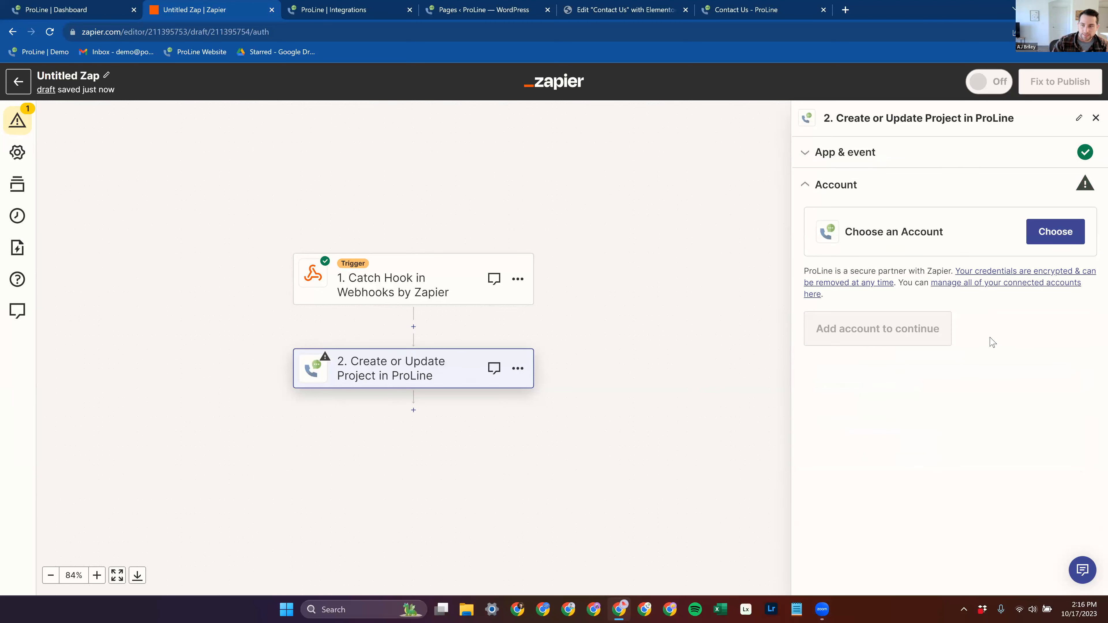
Step: Select the ProLine Power Roofing account for the action and look through its project fields down to the custom fields
click(1058, 239)
click(906, 349)
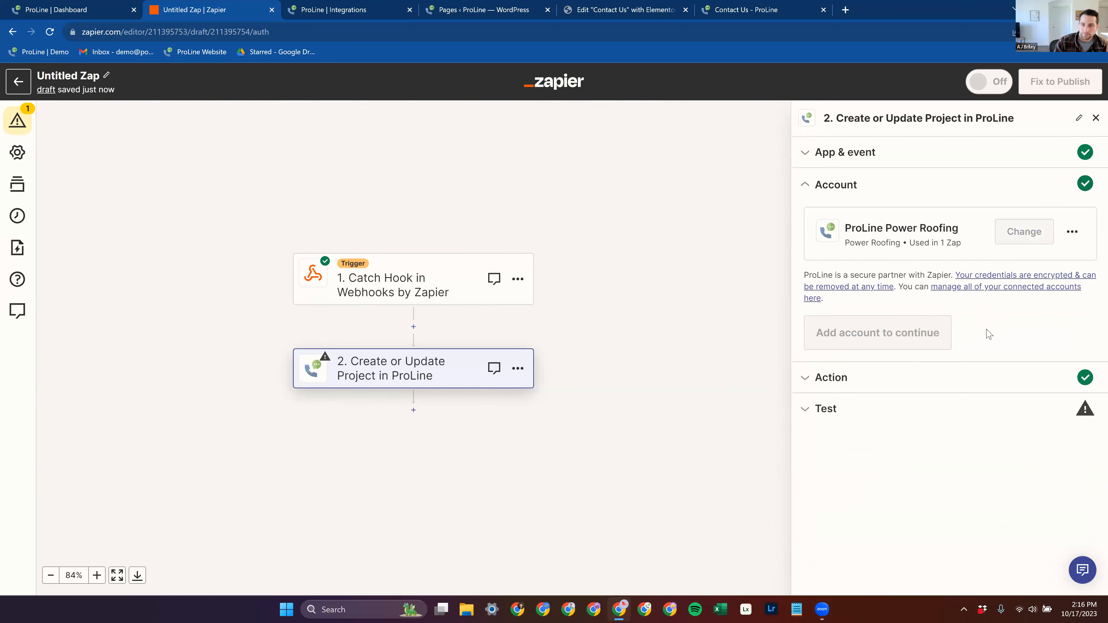
click(834, 387)
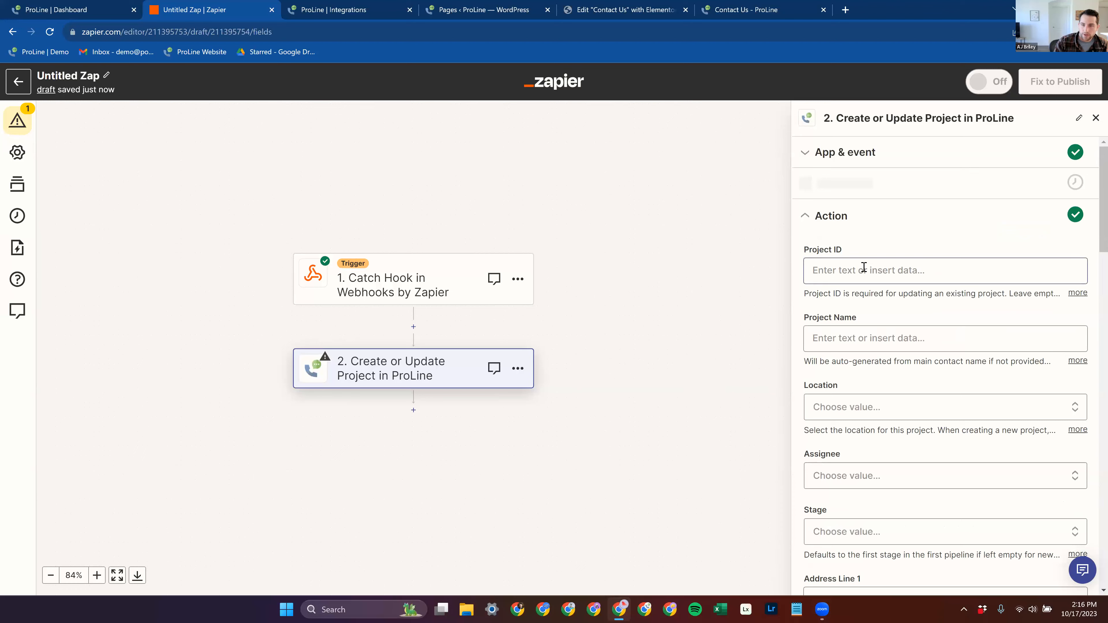
scroll(933, 319, down, 10)
scroll(937, 326, down, 6)
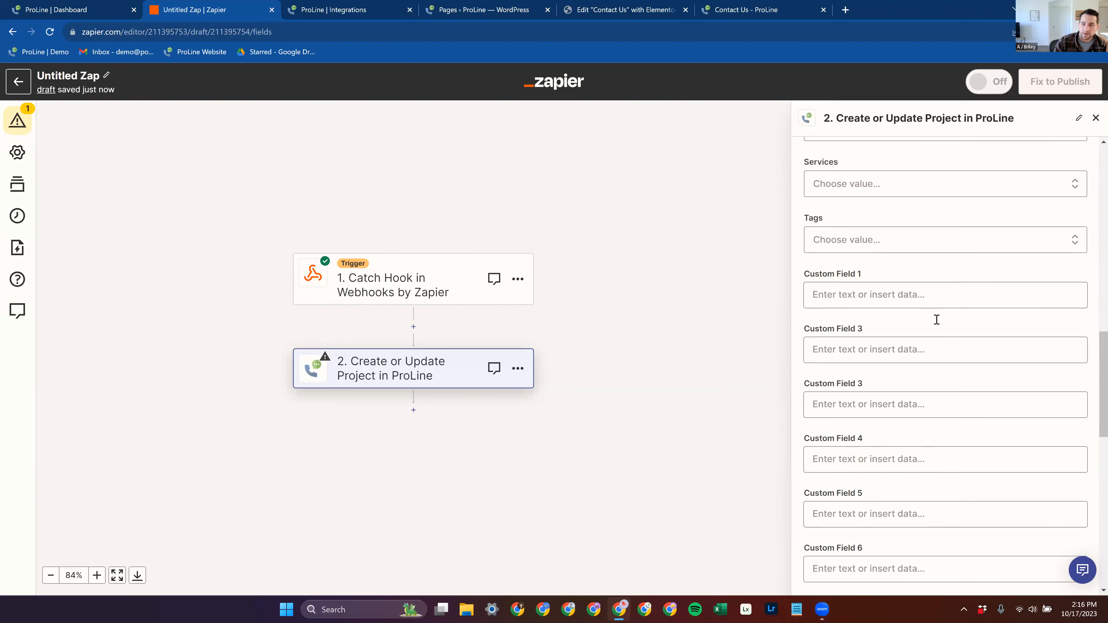
Step: Map the ProLine action's Project Name to the Name value from the Catch Hook trigger
scroll(935, 320, up, 15)
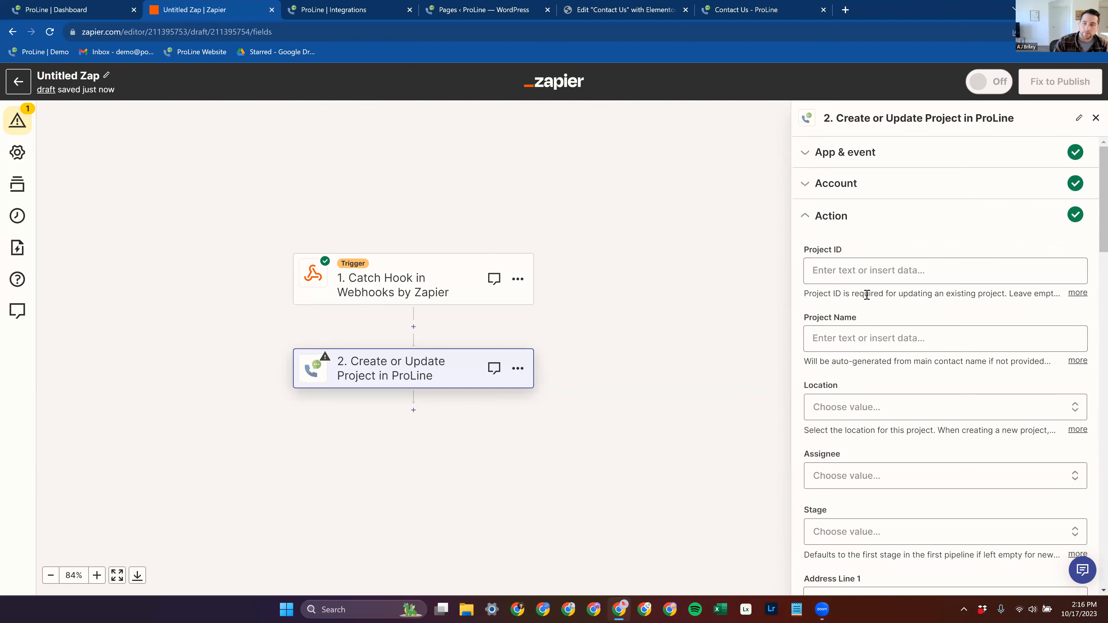
click(880, 336)
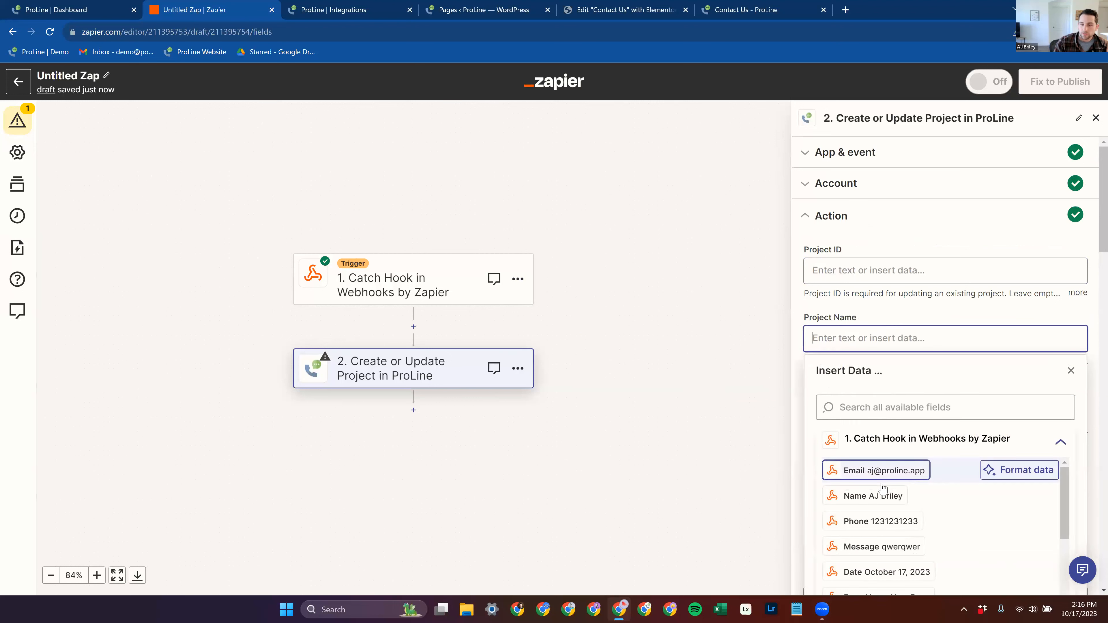
click(869, 496)
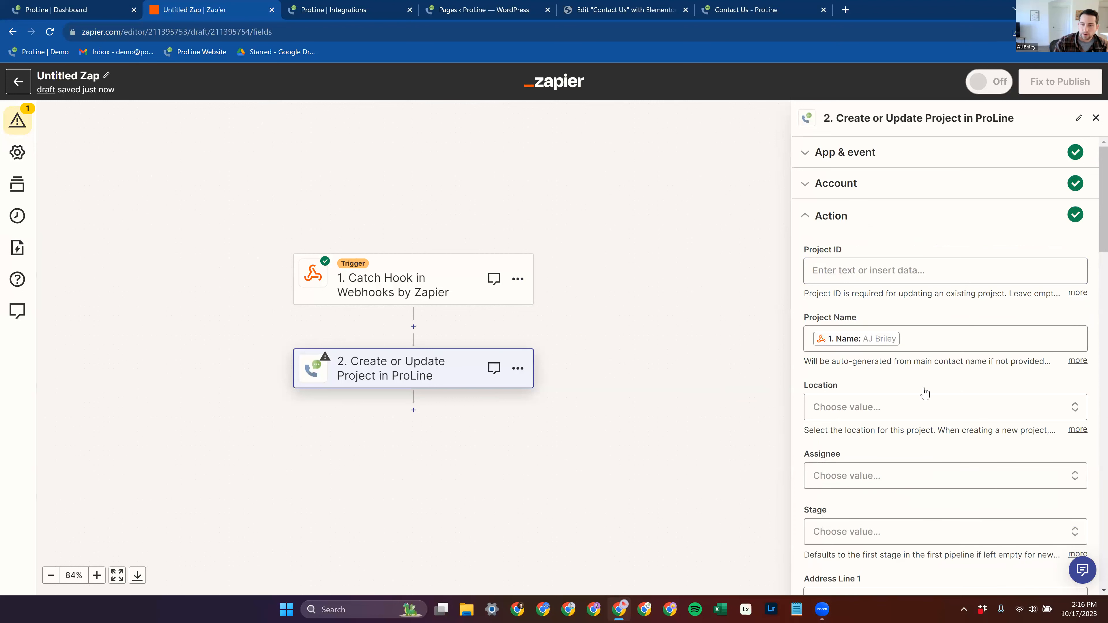
Step: Look through the remaining project fields, from location and address past the custom fields down to the contact fields
scroll(921, 397, down, 5)
scroll(900, 228, up, 2)
scroll(905, 290, down, 8)
scroll(866, 289, up, 3)
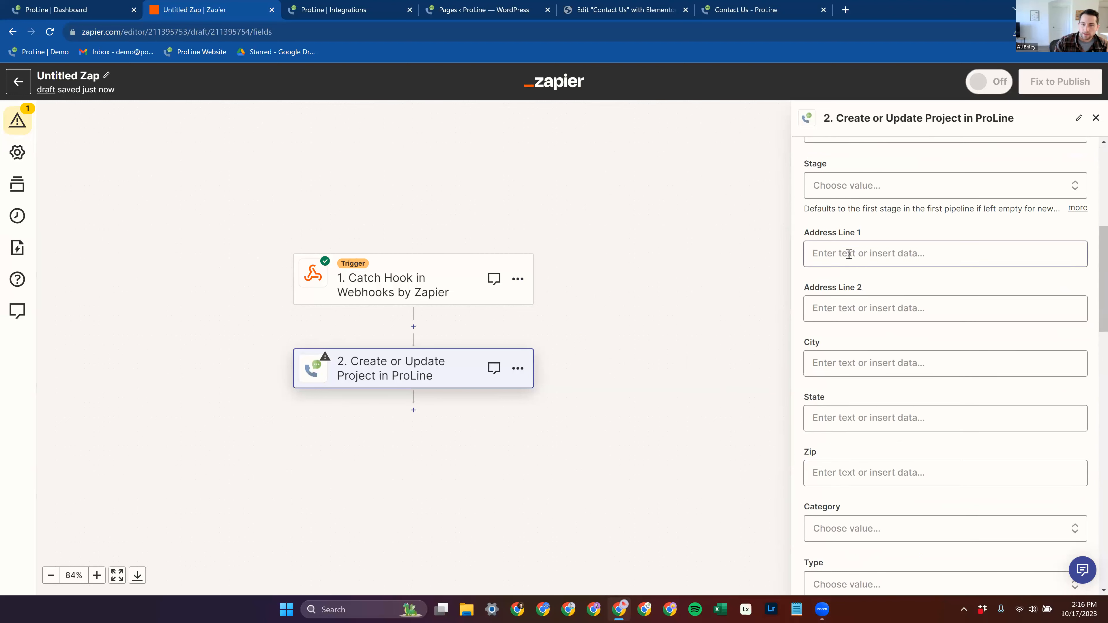
click(849, 253)
scroll(906, 504, down, 2)
scroll(905, 504, down, 2)
click(698, 339)
scroll(853, 441, down, 15)
scroll(873, 406, down, 4)
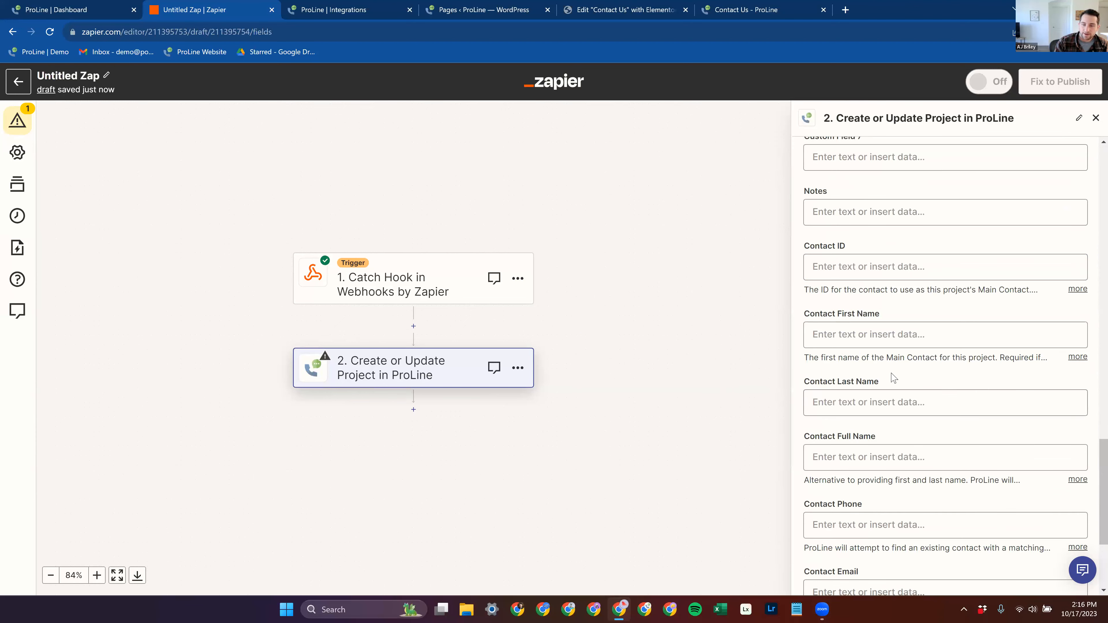
Step: Map Contact Full Name to the webhook's Name value, leaving the separate first and last name fields empty
click(845, 335)
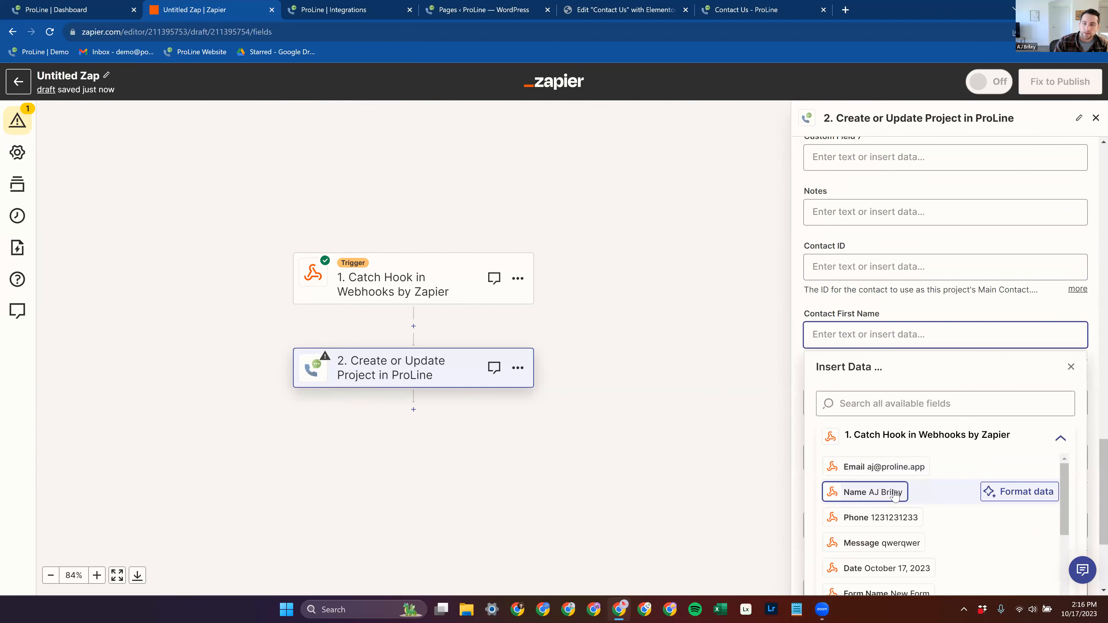
click(854, 321)
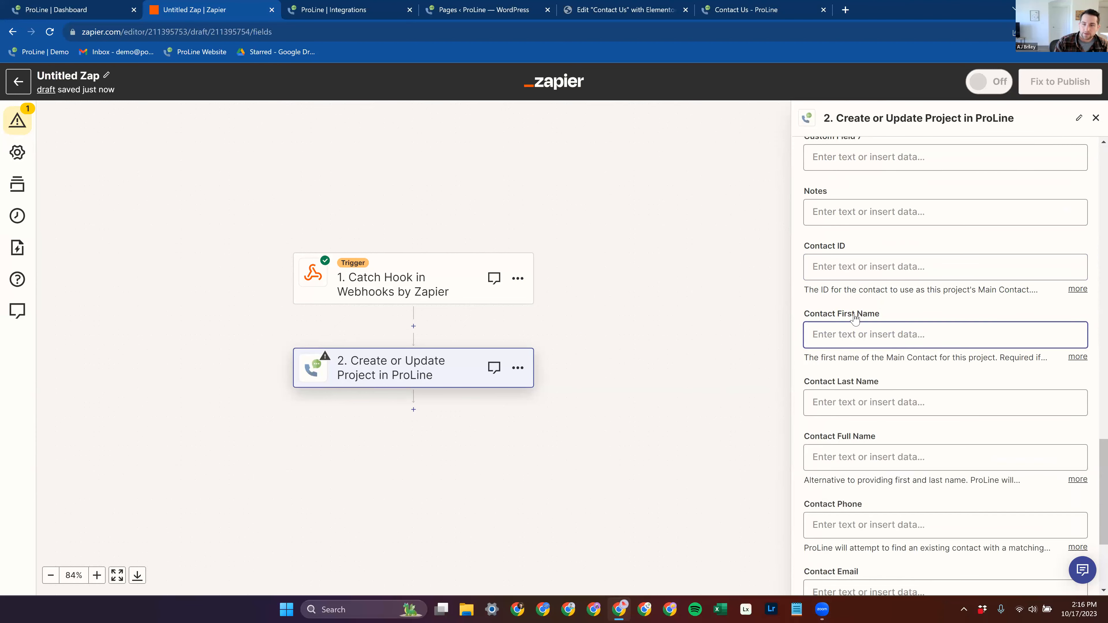
click(870, 458)
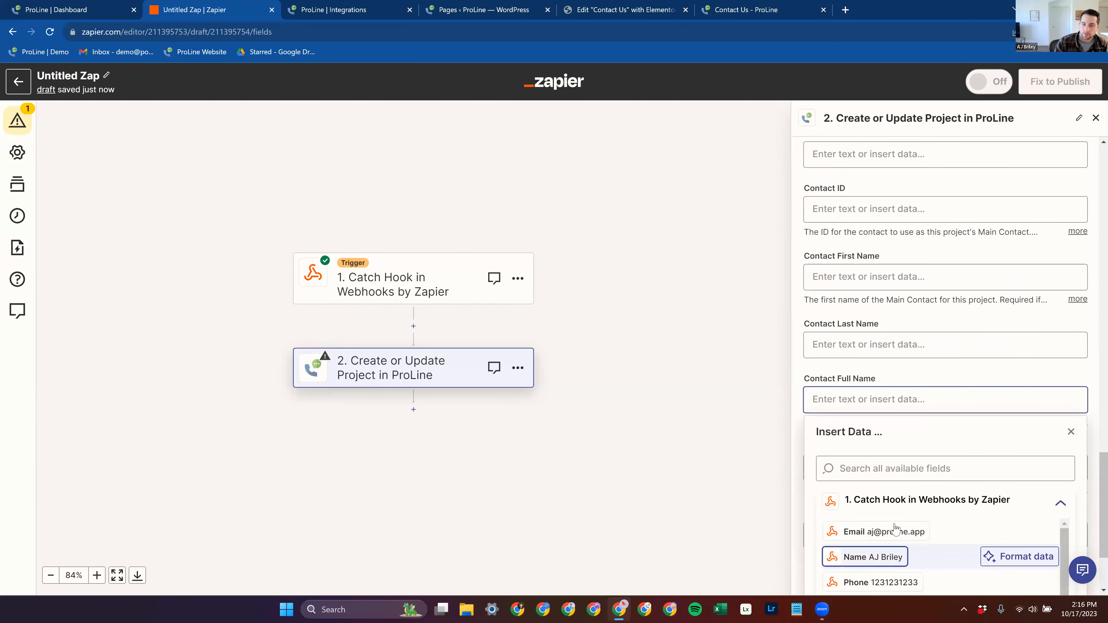
click(850, 554)
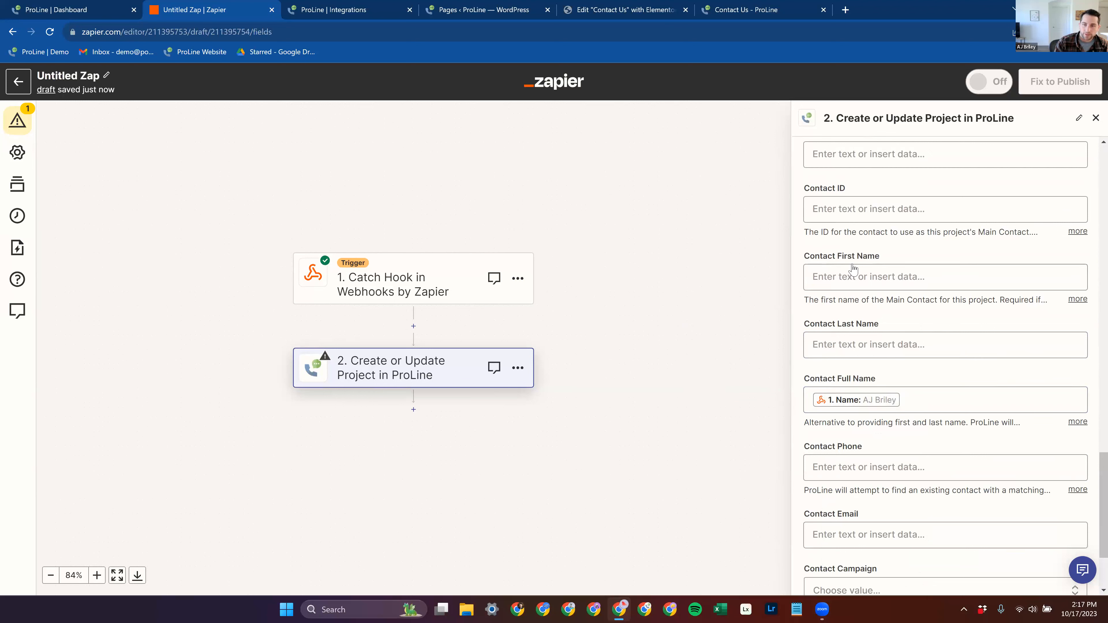
Step: Map Contact Phone and Contact Email to the webhook's Phone and Email values
scroll(857, 326, down, 3)
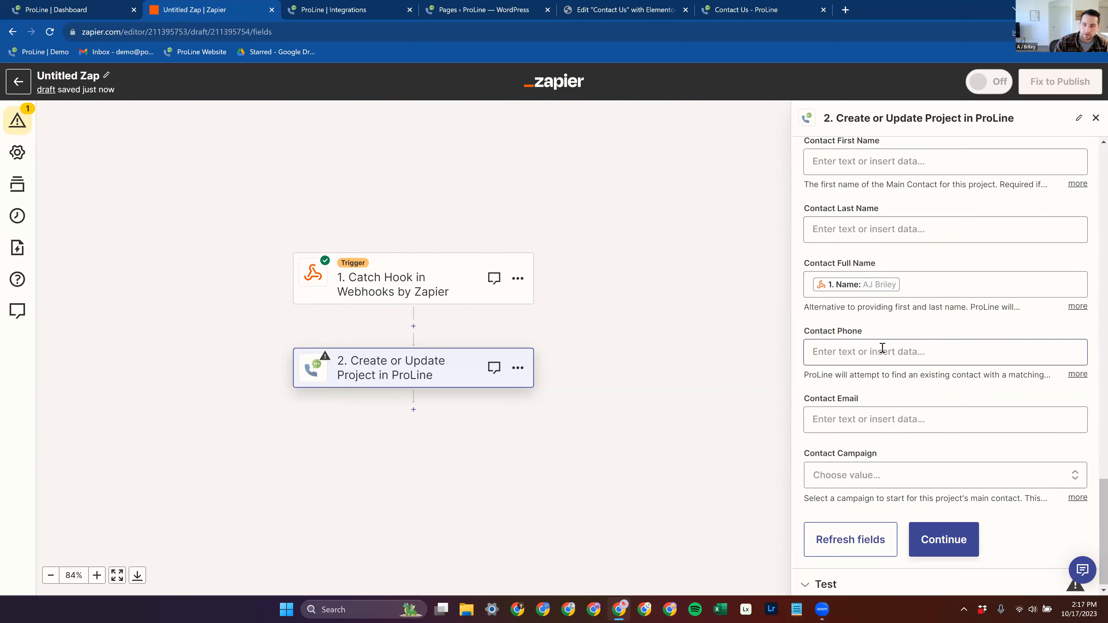
click(879, 352)
click(903, 540)
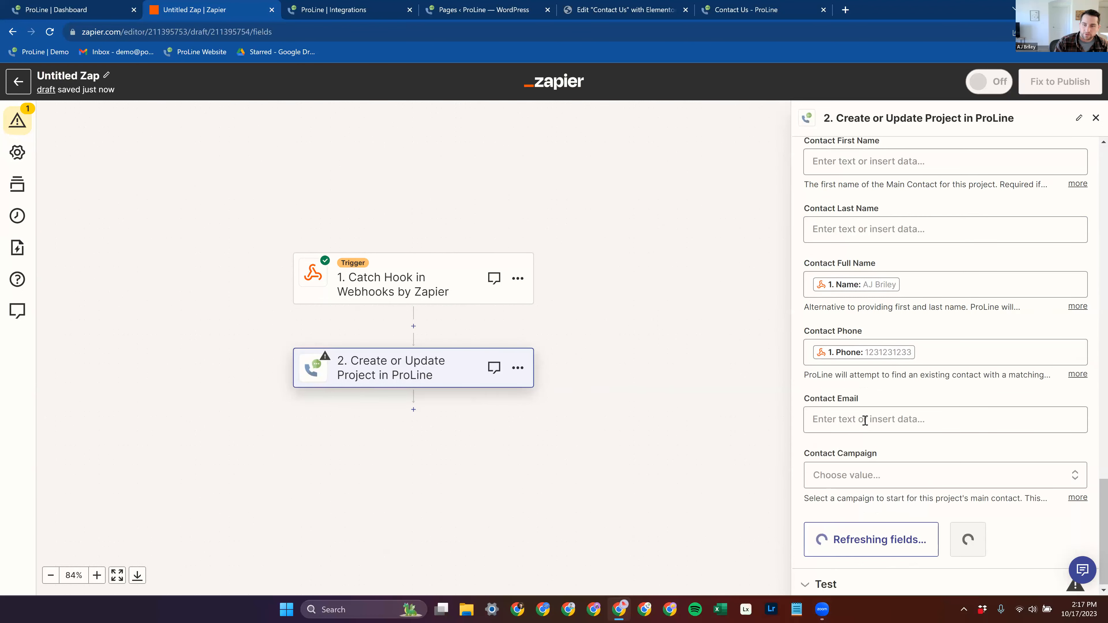
click(892, 552)
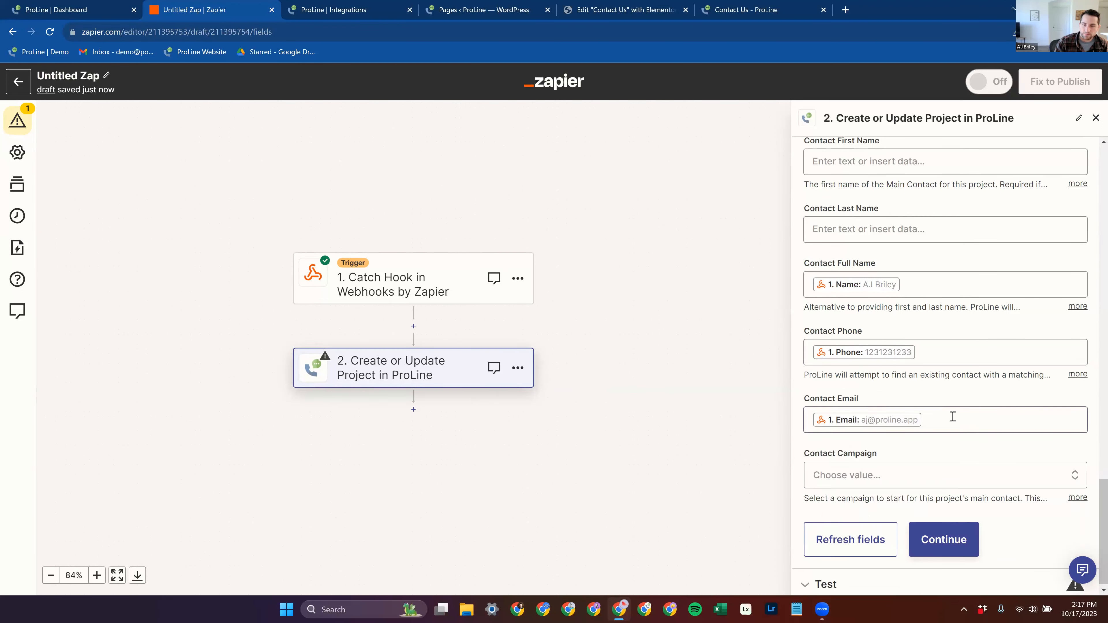
Step: Set the Contact Campaign to SPEED TO LEAD | WEBSITE LEADS
click(895, 475)
scroll(884, 439, down, 1)
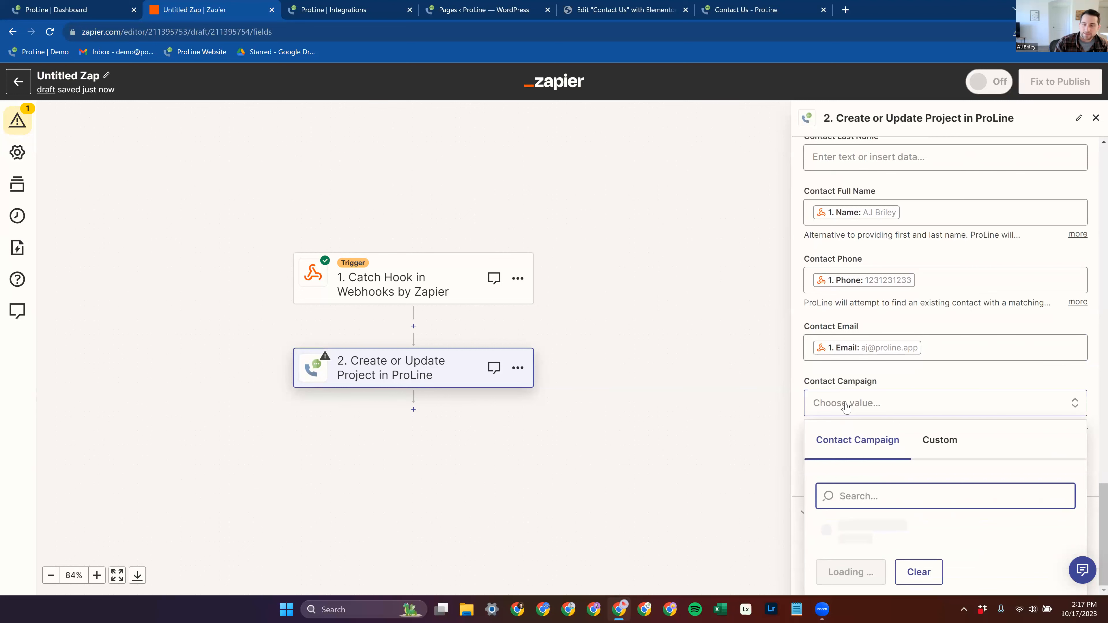
scroll(835, 511, down, 1)
scroll(866, 515, down, 2)
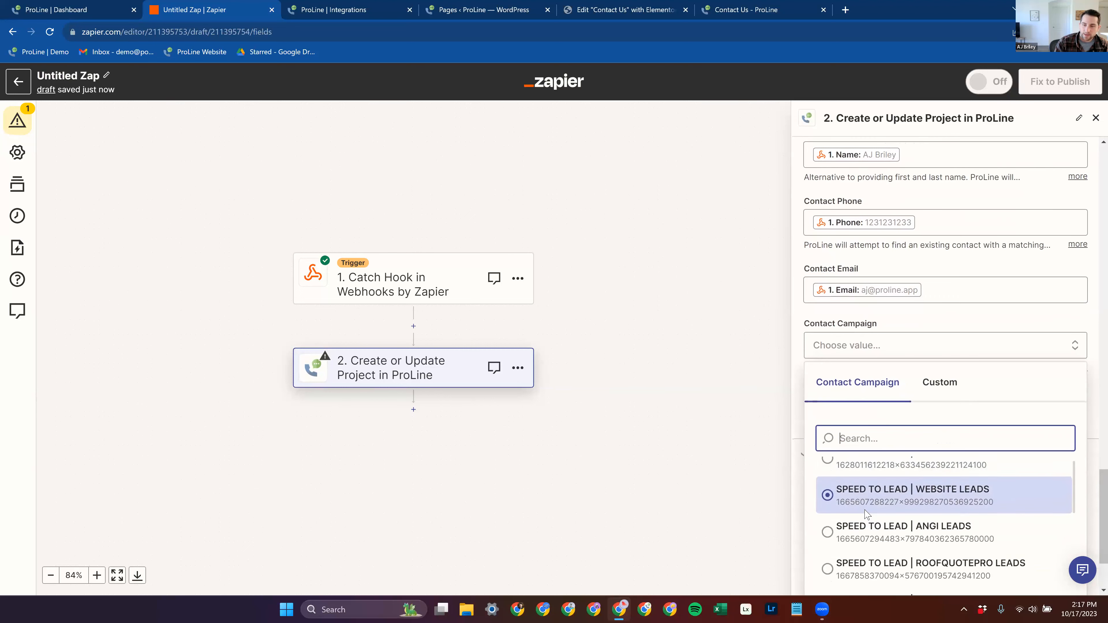
scroll(938, 515, up, 3)
scroll(865, 362, down, 2)
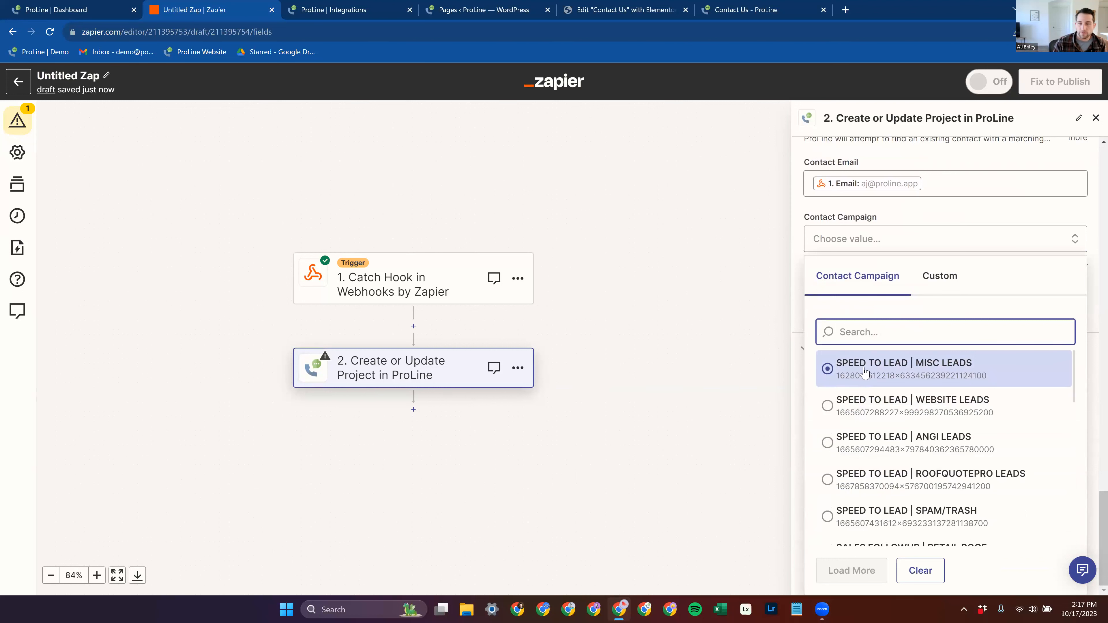
click(898, 414)
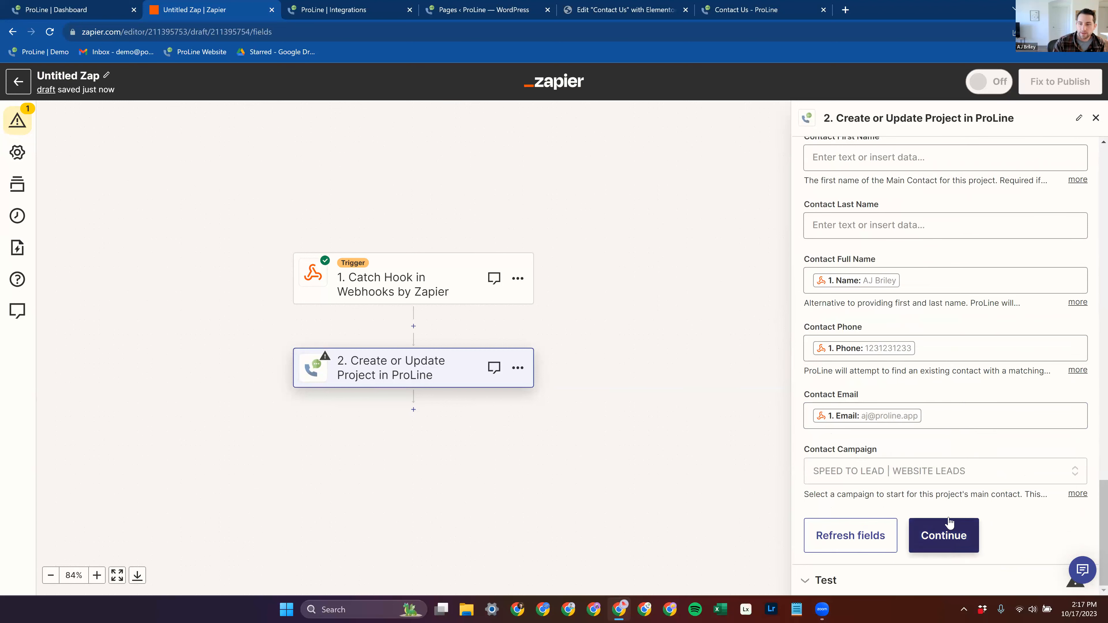
Step: Set the project's Stage to NEW LEADS, back among the project fields
scroll(952, 404, up, 20)
scroll(919, 401, up, 12)
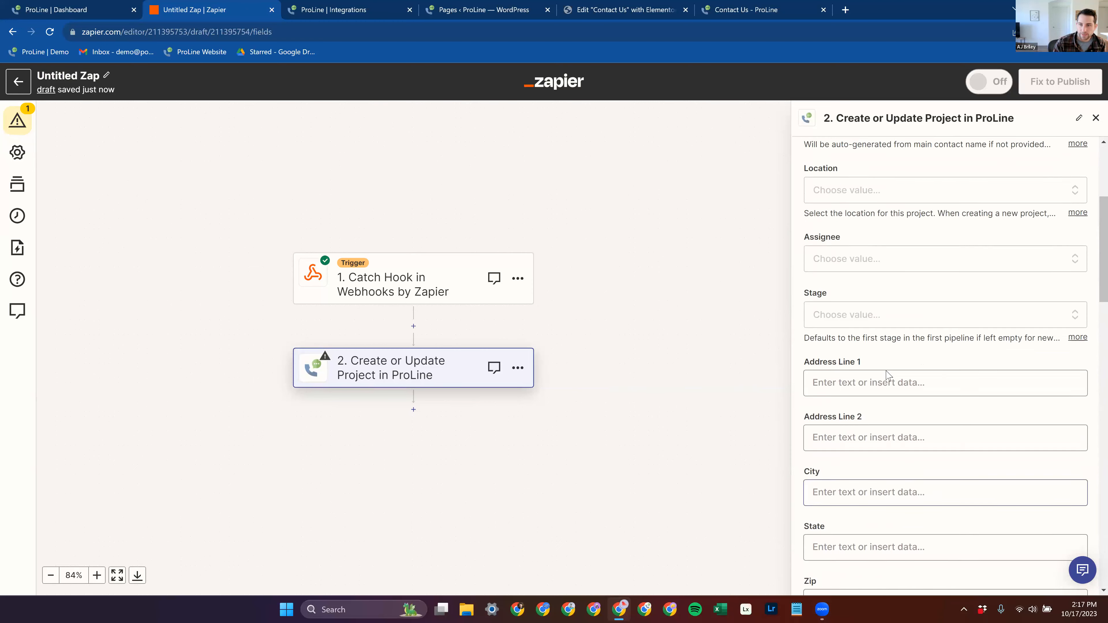
scroll(887, 374, up, 1)
click(916, 354)
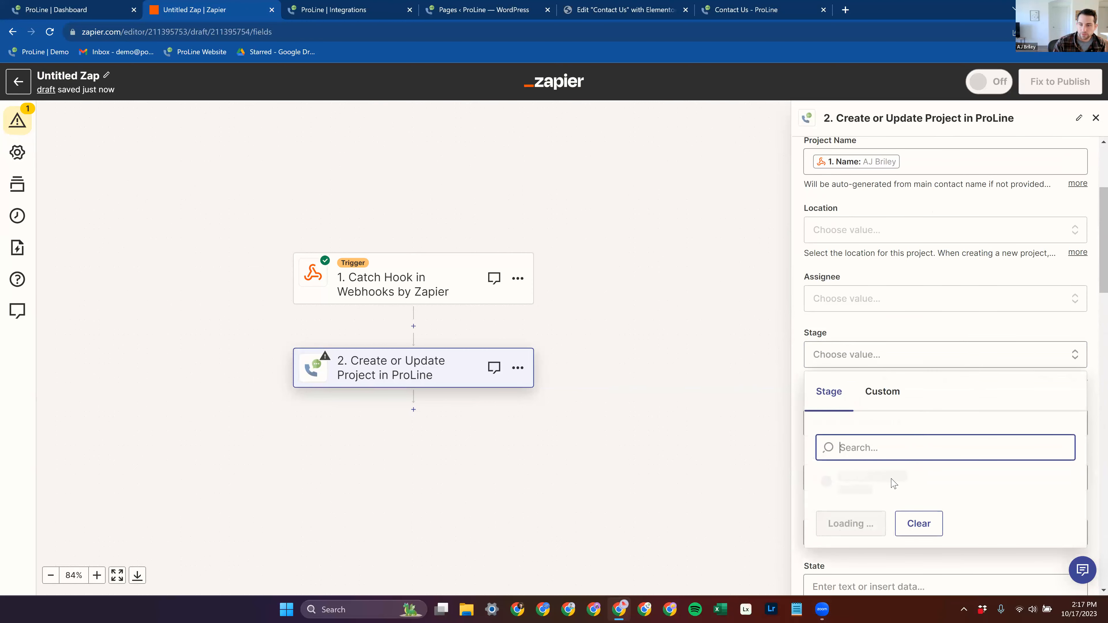
click(917, 483)
Step: Continue to the test of the ProLine action and send a test project to ProLine
scroll(925, 393, down, 15)
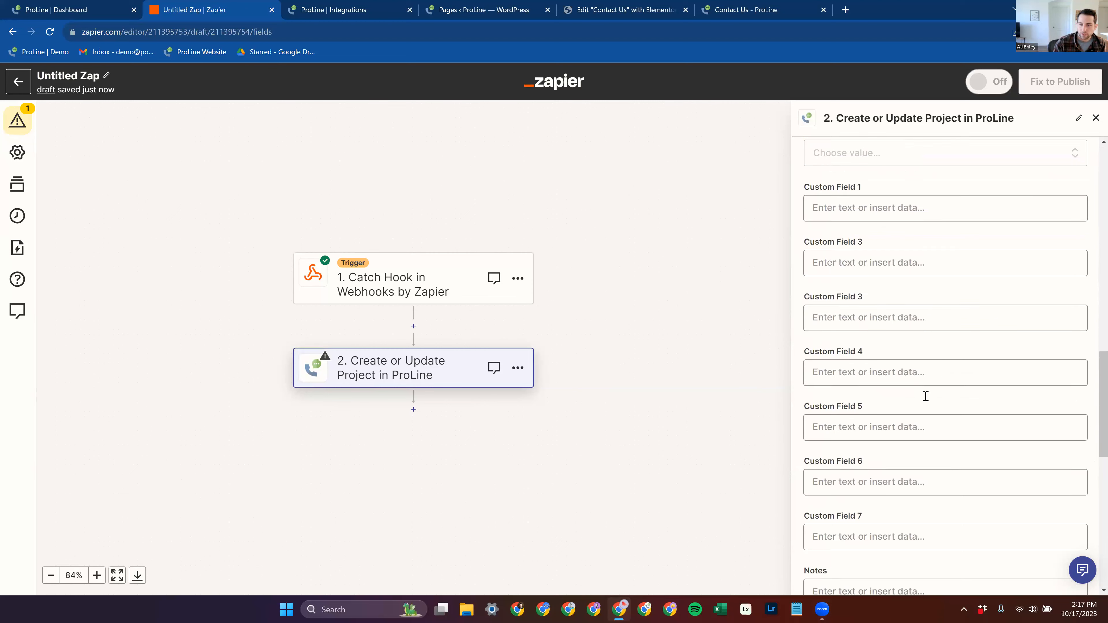
click(945, 535)
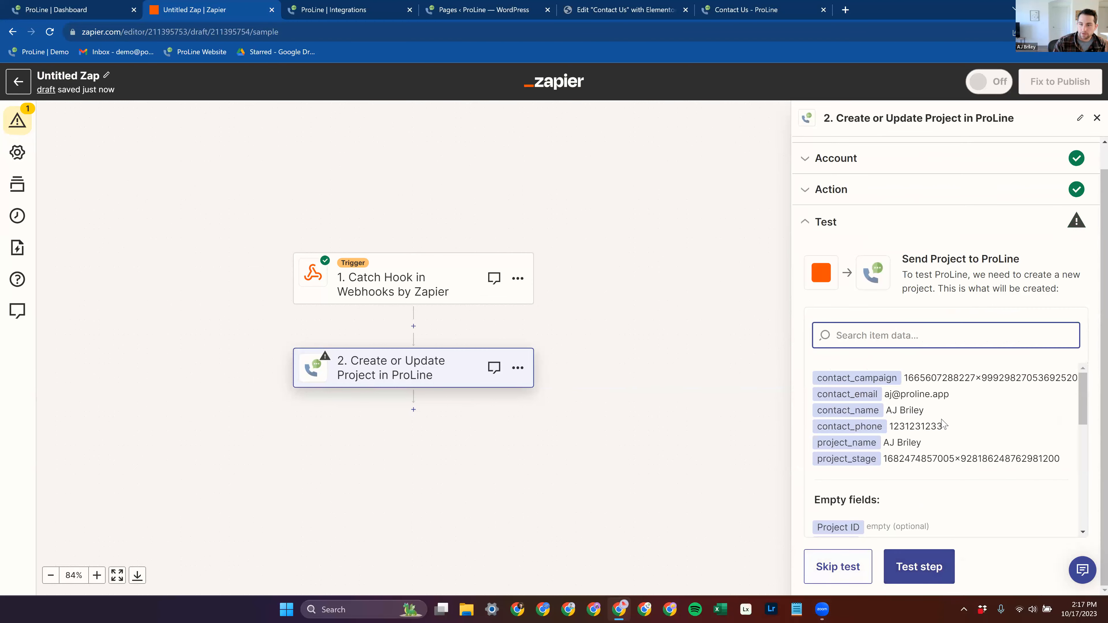
click(918, 567)
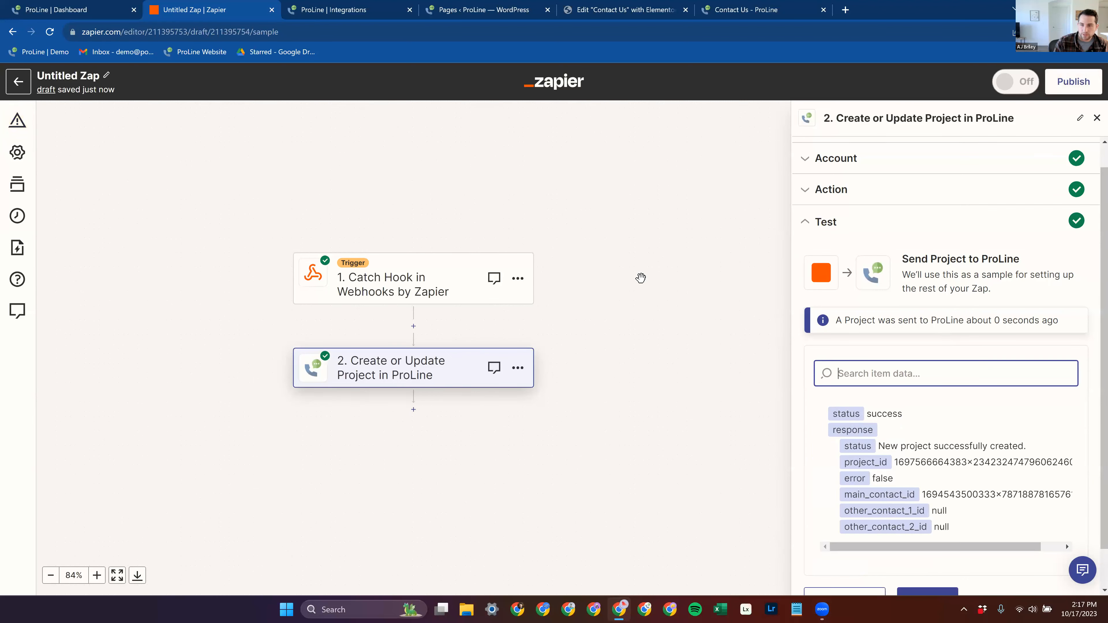
Step: Switch to the ProLine dashboard and review the project details of the newest project in the New Leads stage
click(61, 6)
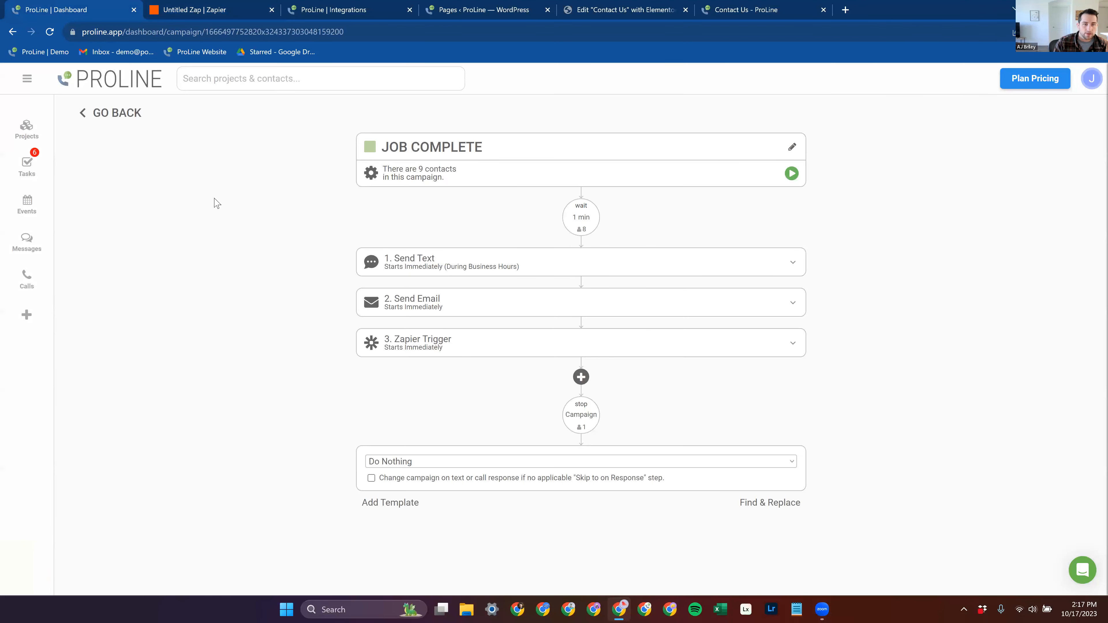
click(27, 128)
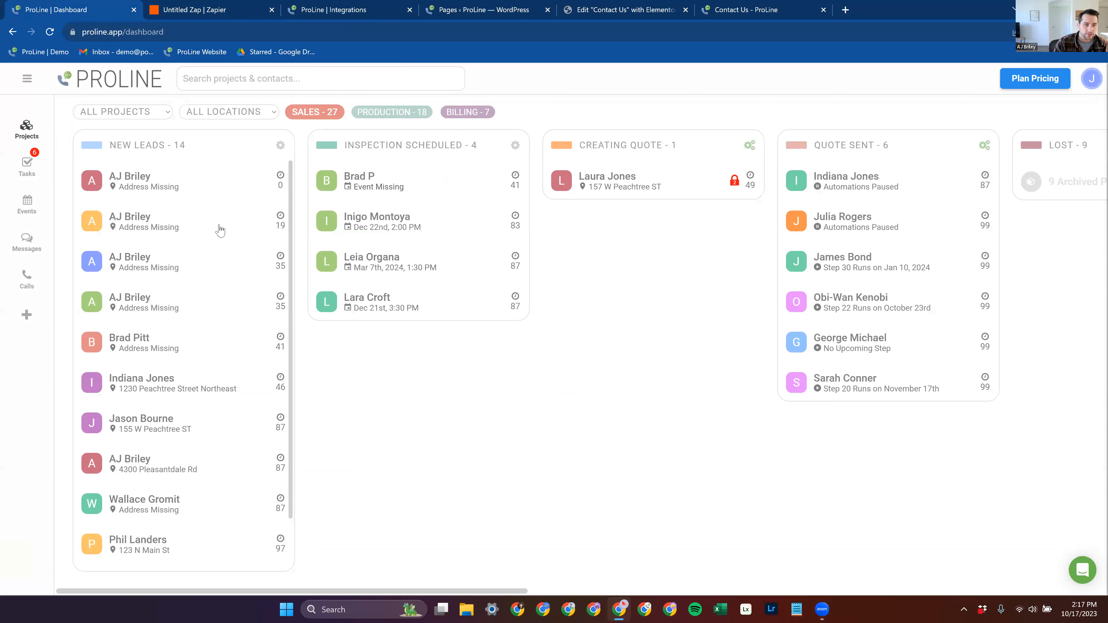
click(167, 180)
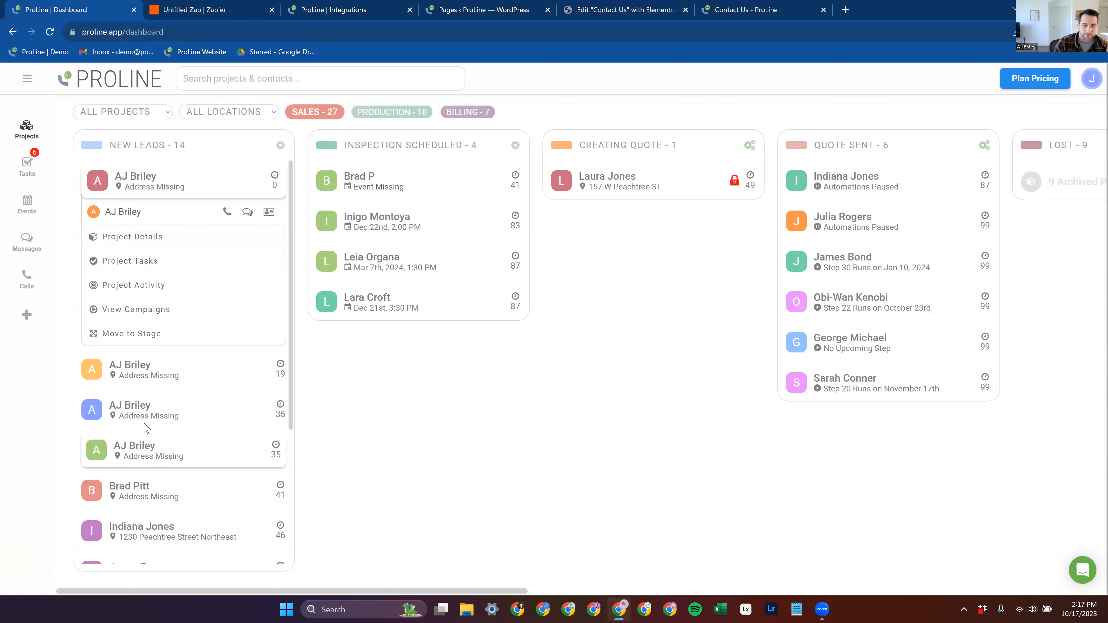
click(190, 242)
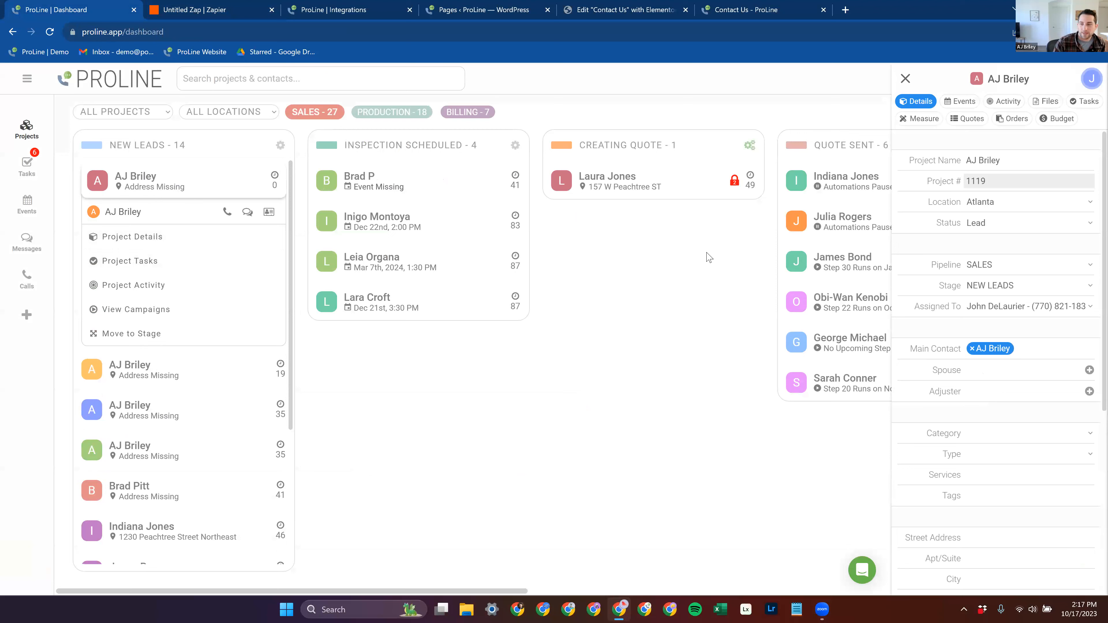
scroll(1002, 345, down, 7)
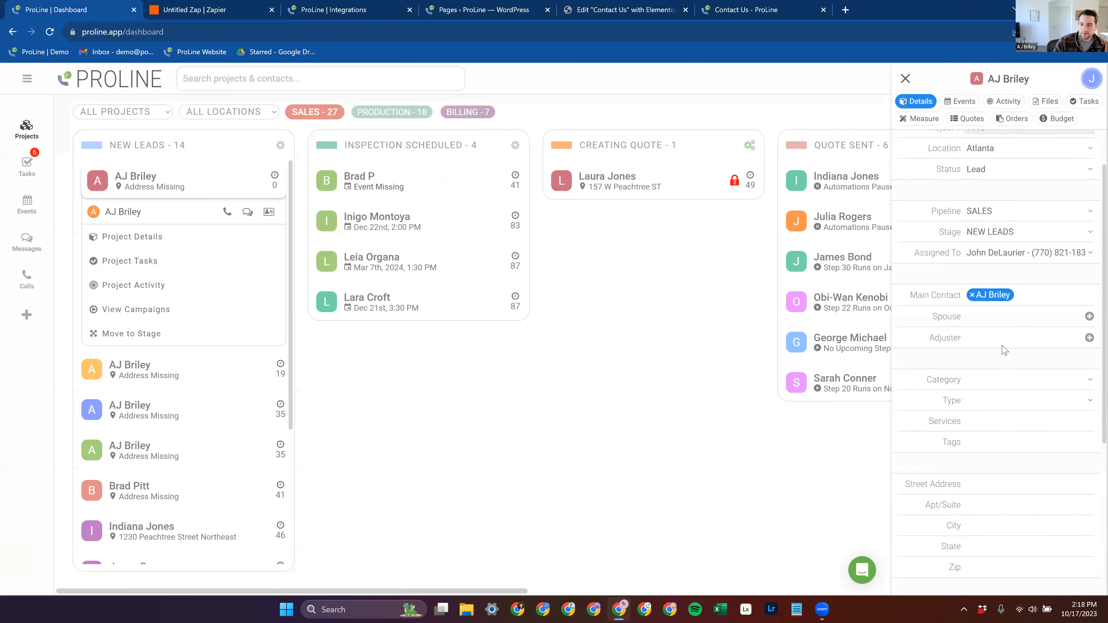
scroll(1002, 315, up, 5)
Step: Review the new project's main contact details and its campaigns, closing both views
click(999, 280)
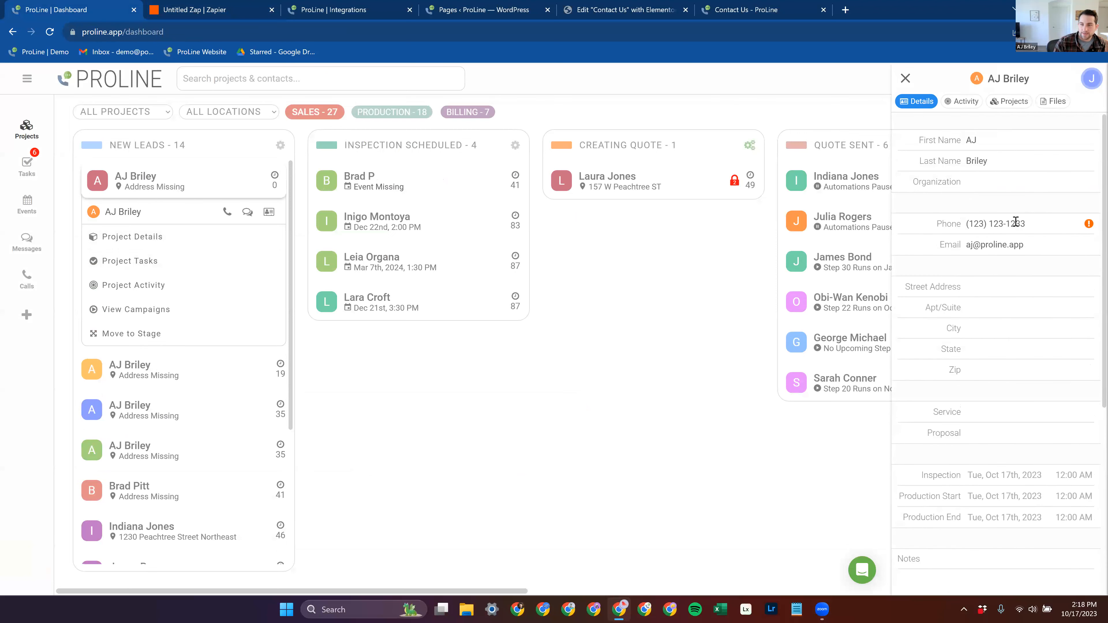
click(906, 79)
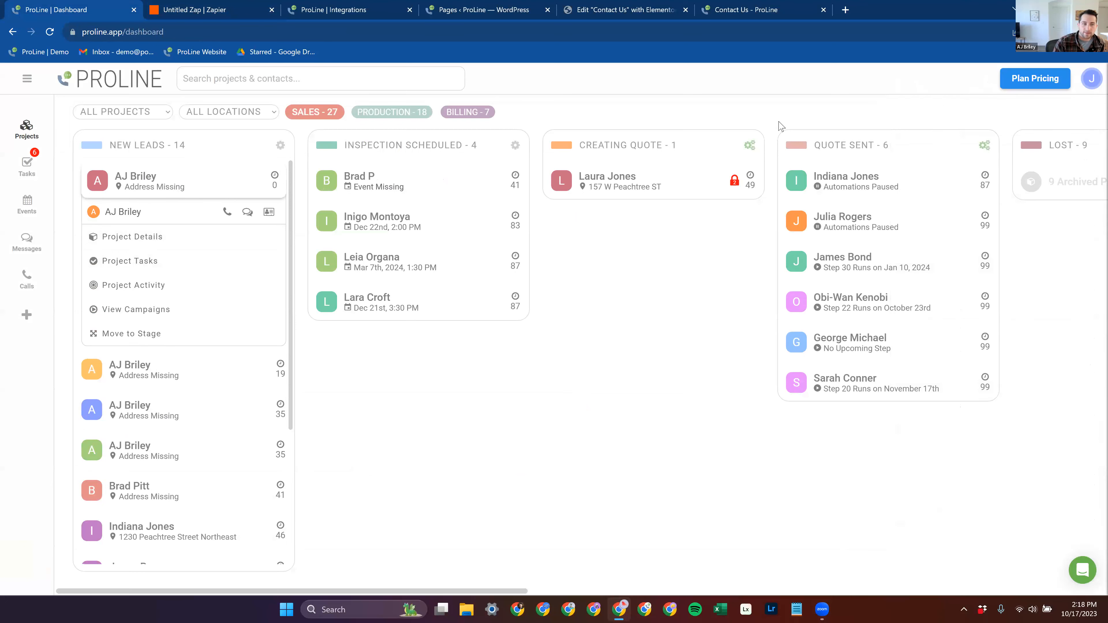
click(210, 314)
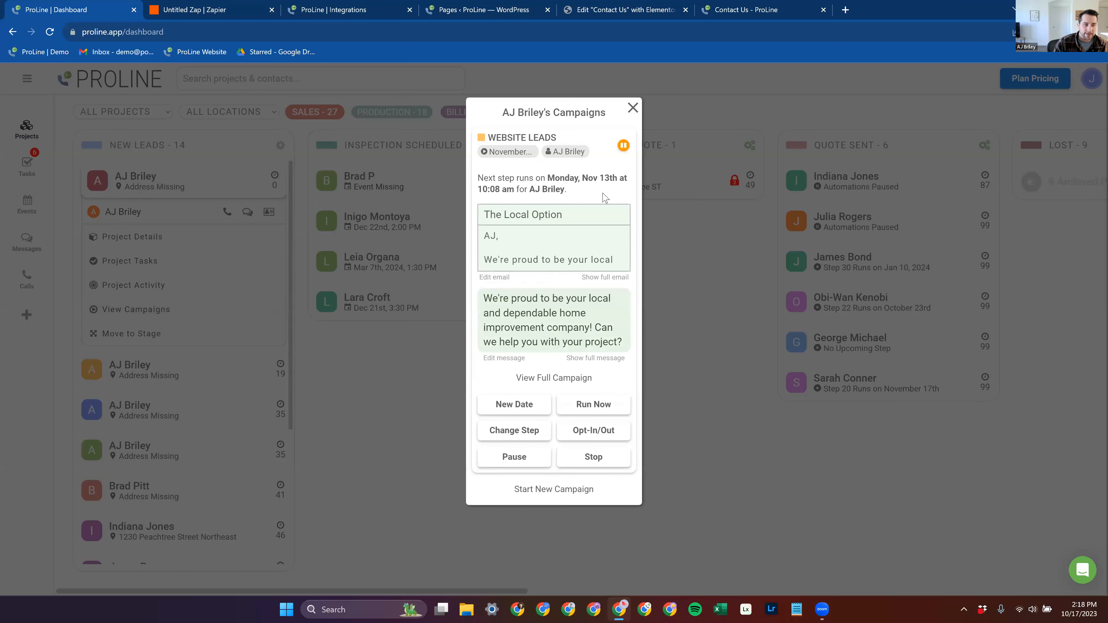
click(226, 237)
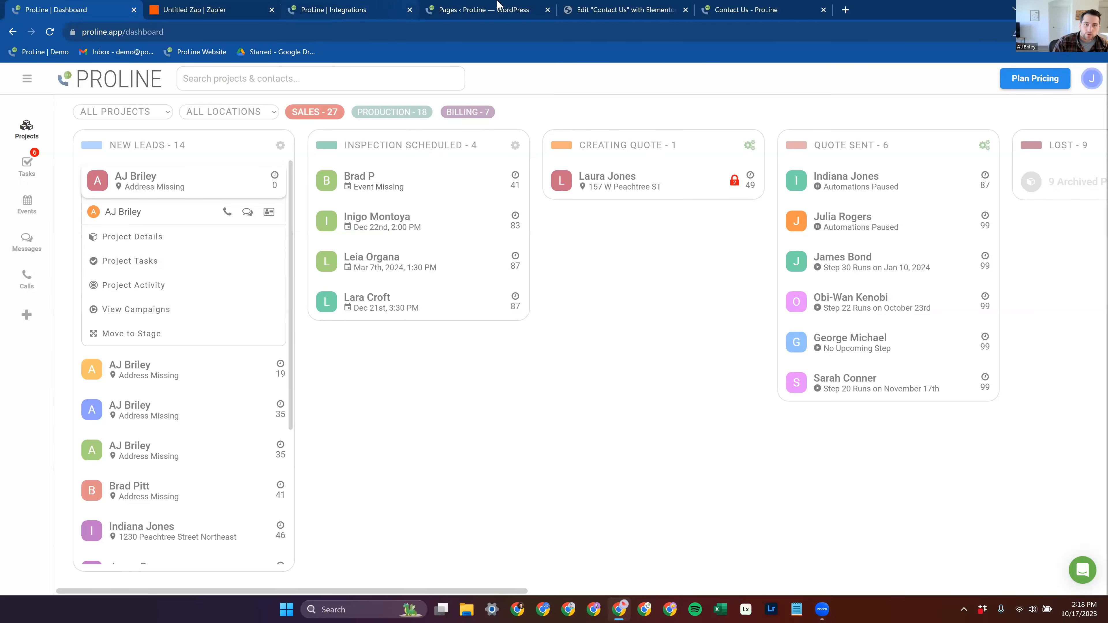
Step: Return to the Zap in Zapier and set the ProLine action's Tags to Website
click(244, 7)
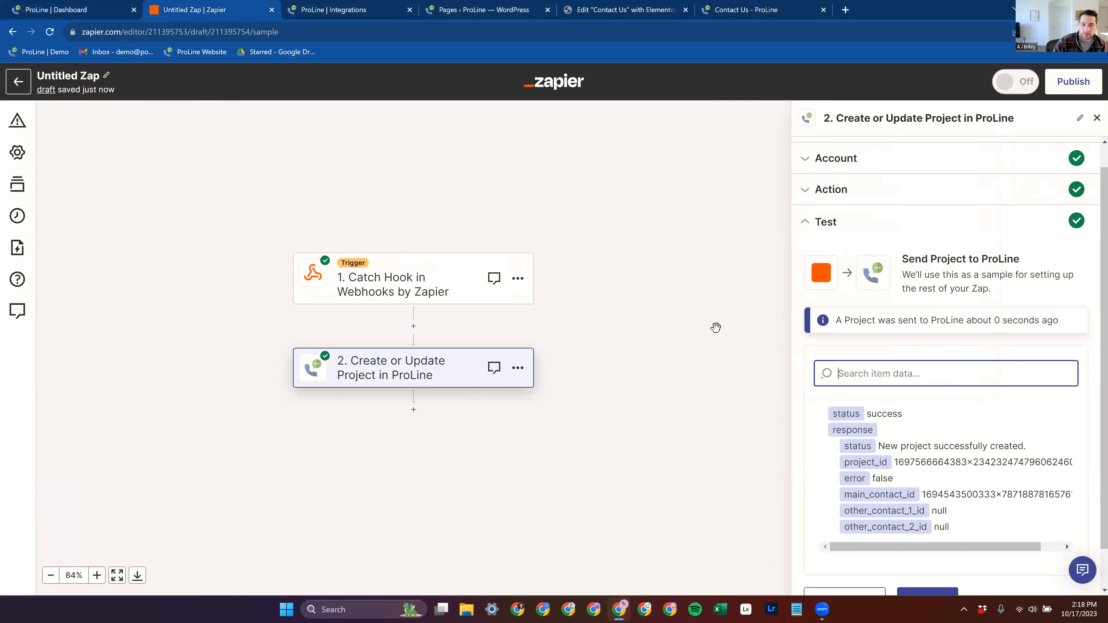
click(847, 194)
scroll(922, 413, down, 15)
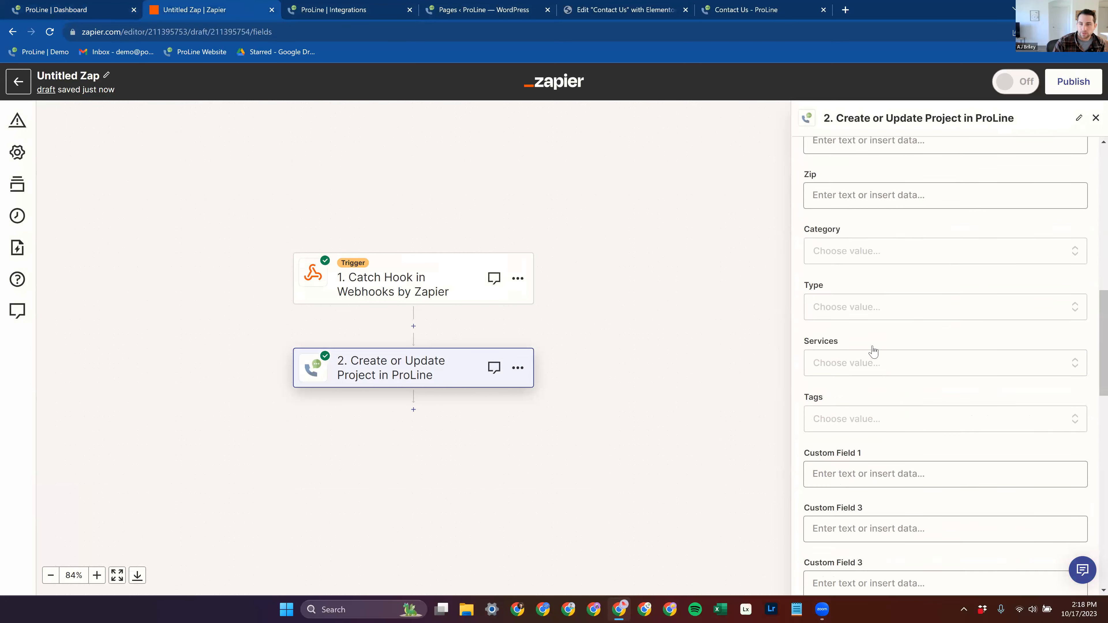
click(872, 304)
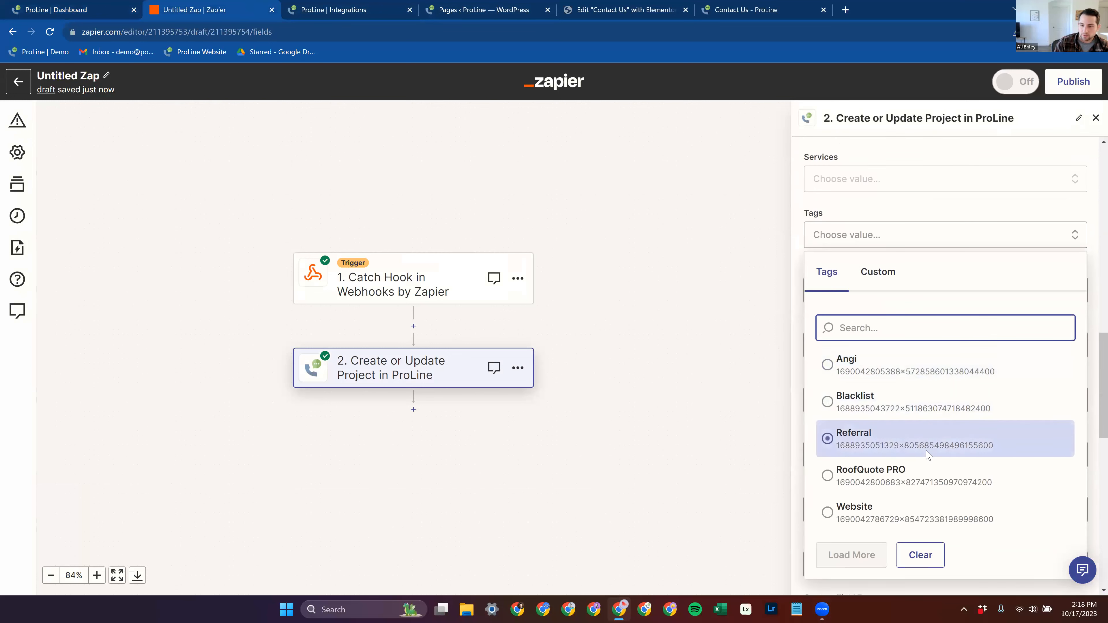
click(922, 503)
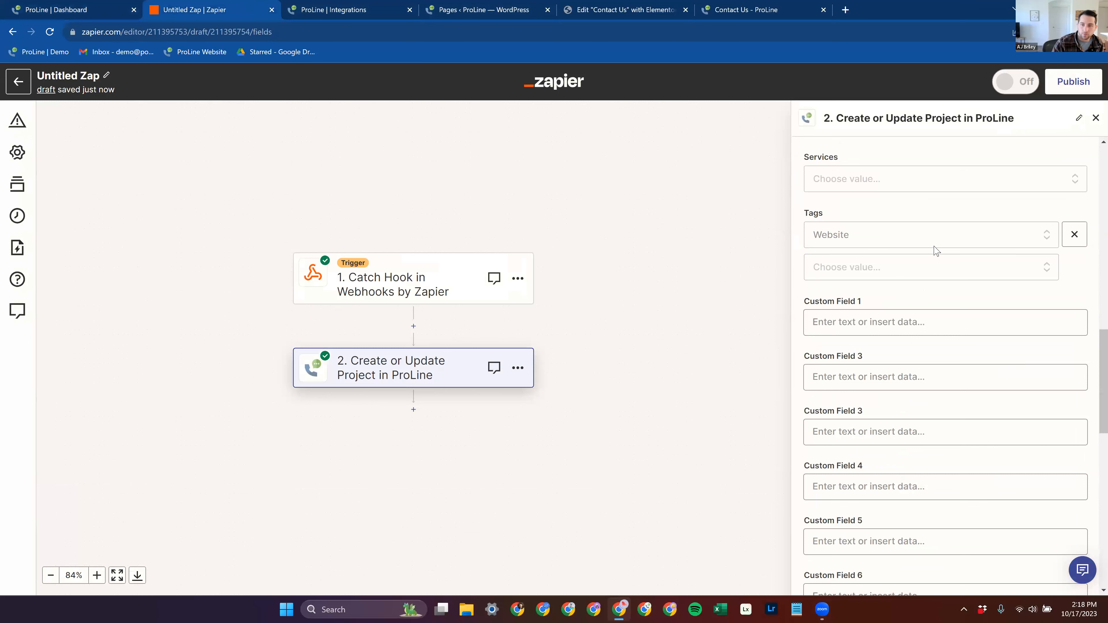
click(865, 326)
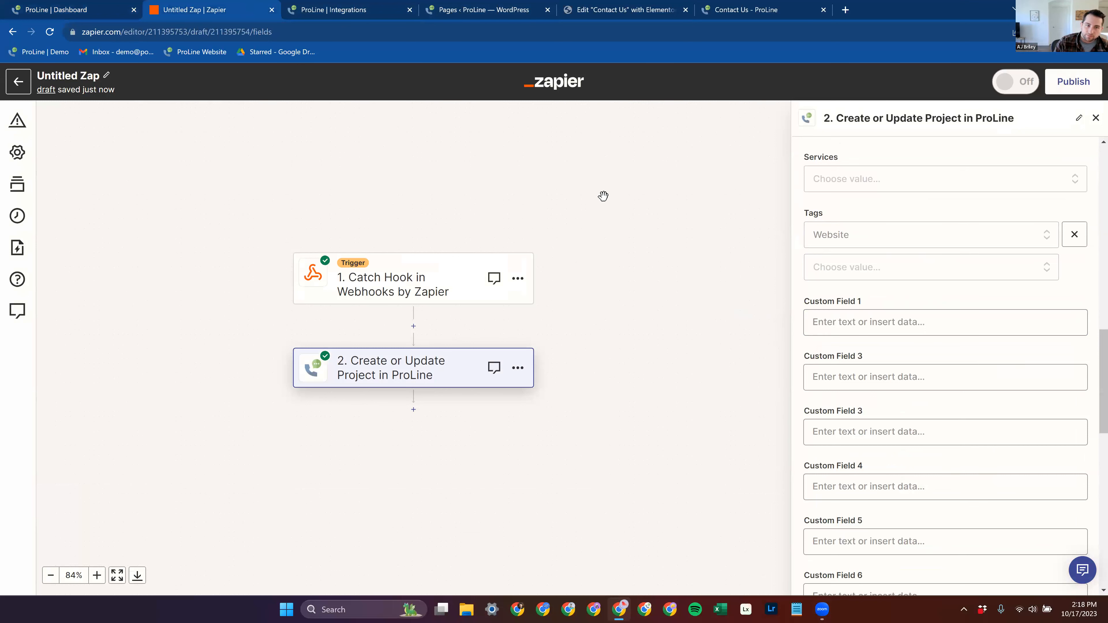
Step: Switch to the ProLine dashboard, collapse the newest project's options in the New Leads stage, and return to the Zap in Zapier
click(95, 6)
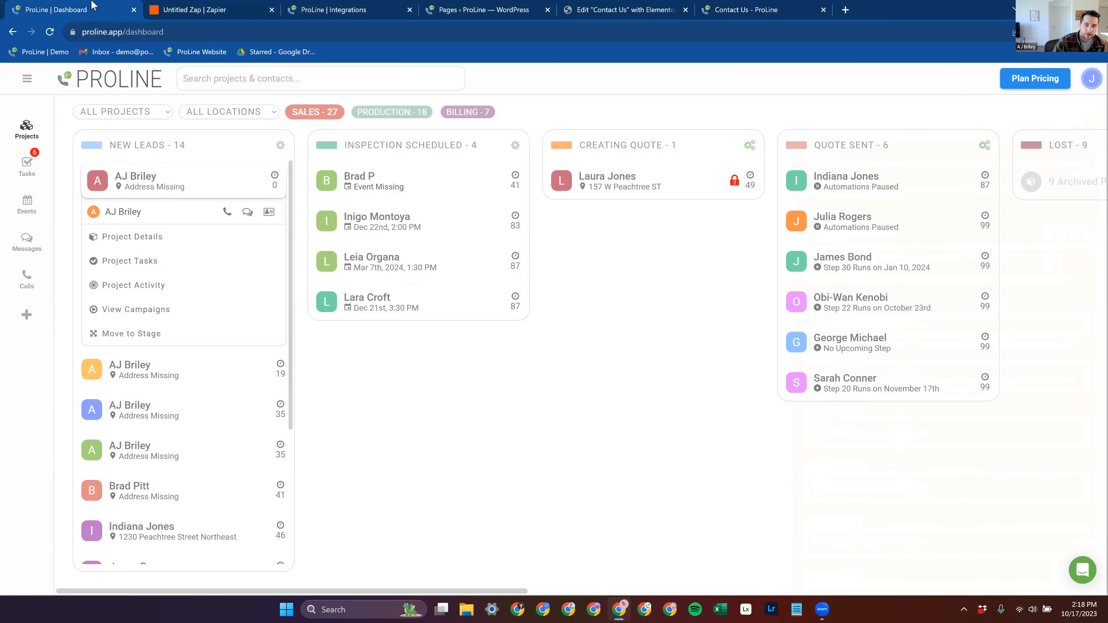
click(174, 181)
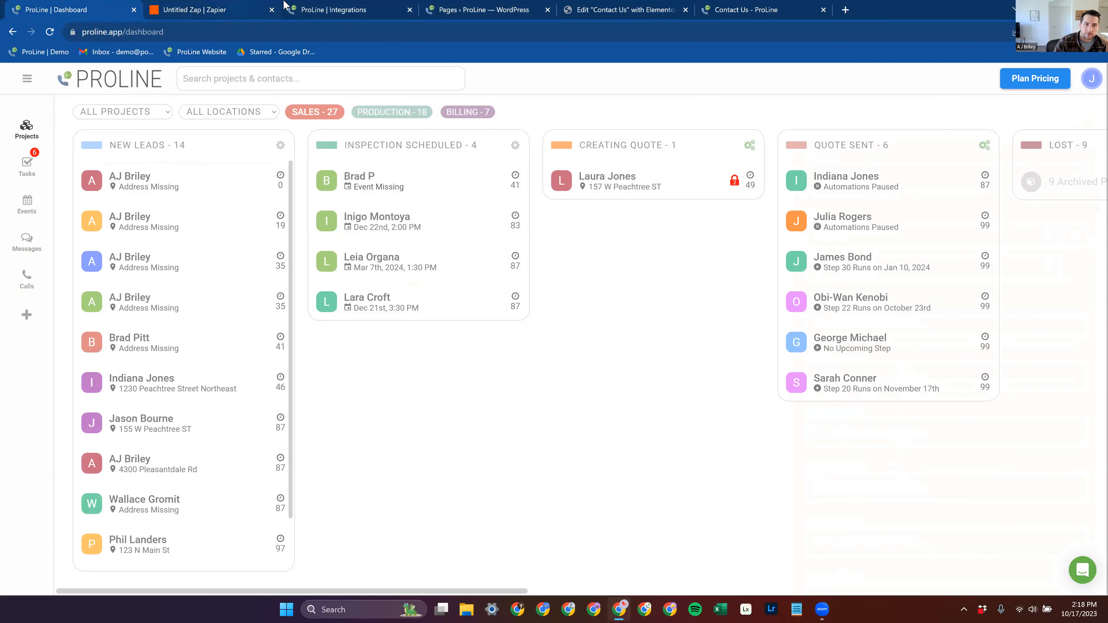
click(201, 6)
click(83, 6)
click(204, 6)
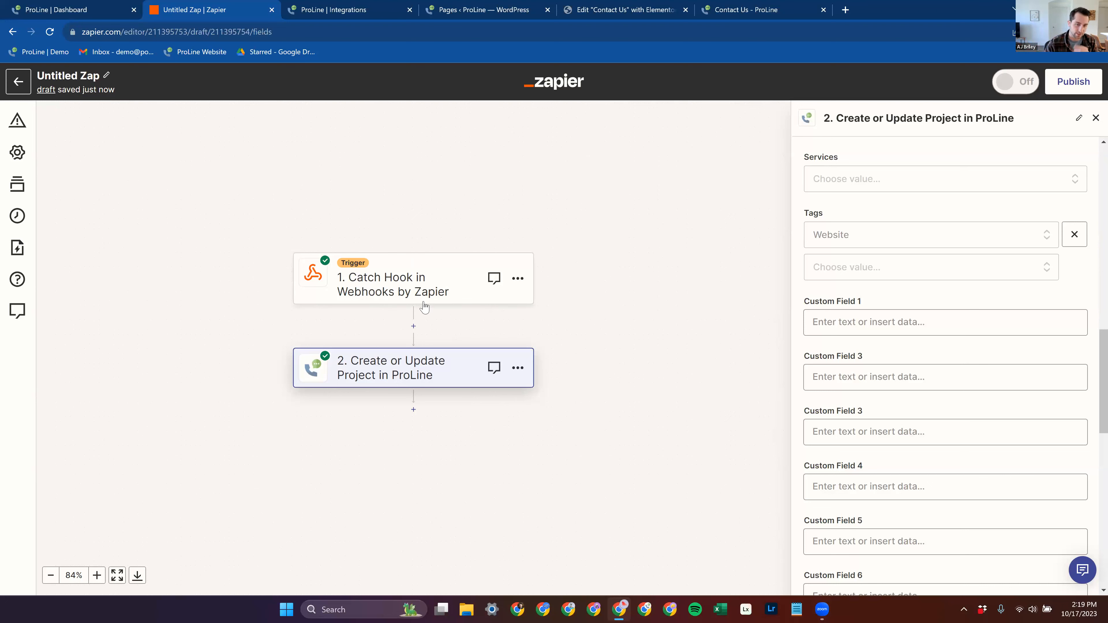
Step: Insert an empty action step between the Catch Hook trigger and the ProLine action without choosing an app
scroll(424, 306, down, 1)
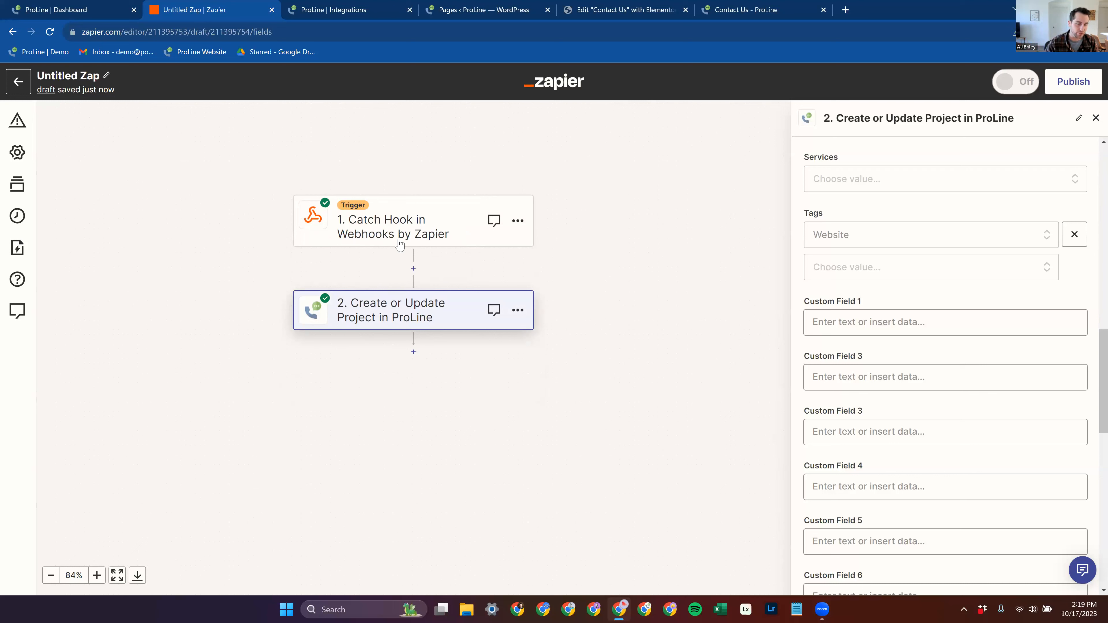
click(413, 268)
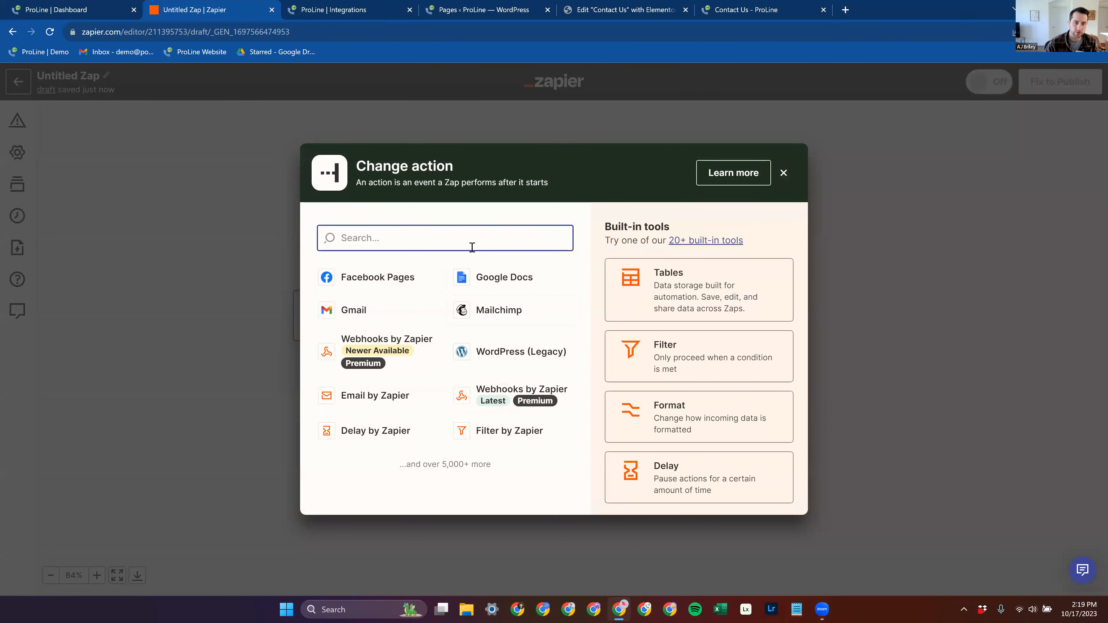
click(783, 172)
Step: Start changing the webhook trigger's app and browse the available trigger apps matching zen
click(902, 256)
click(910, 217)
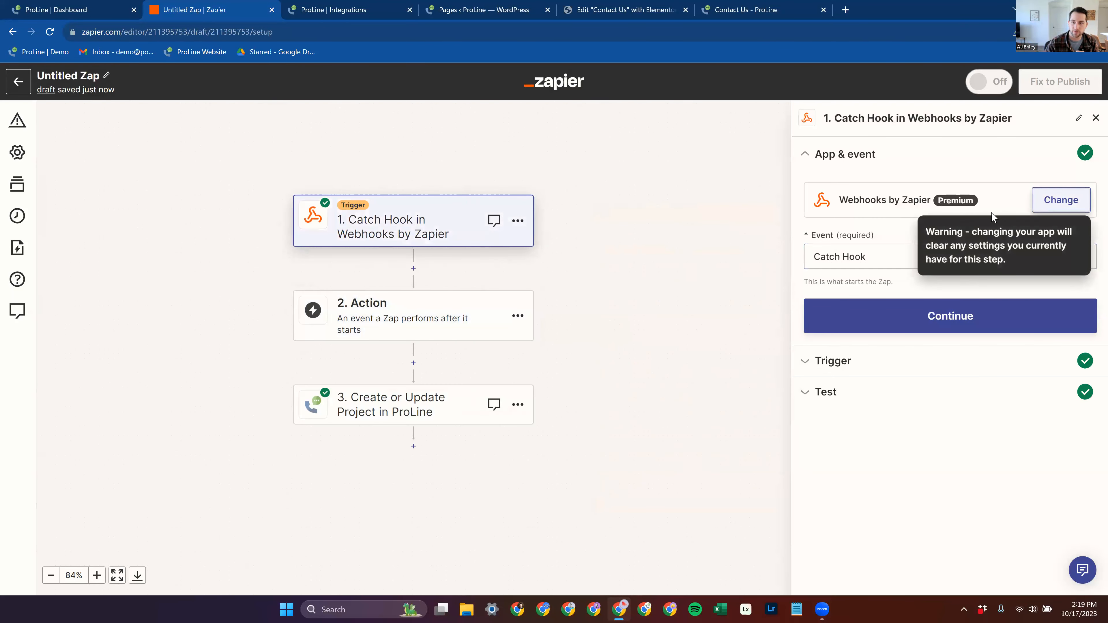
click(1046, 203)
text(zenbook)
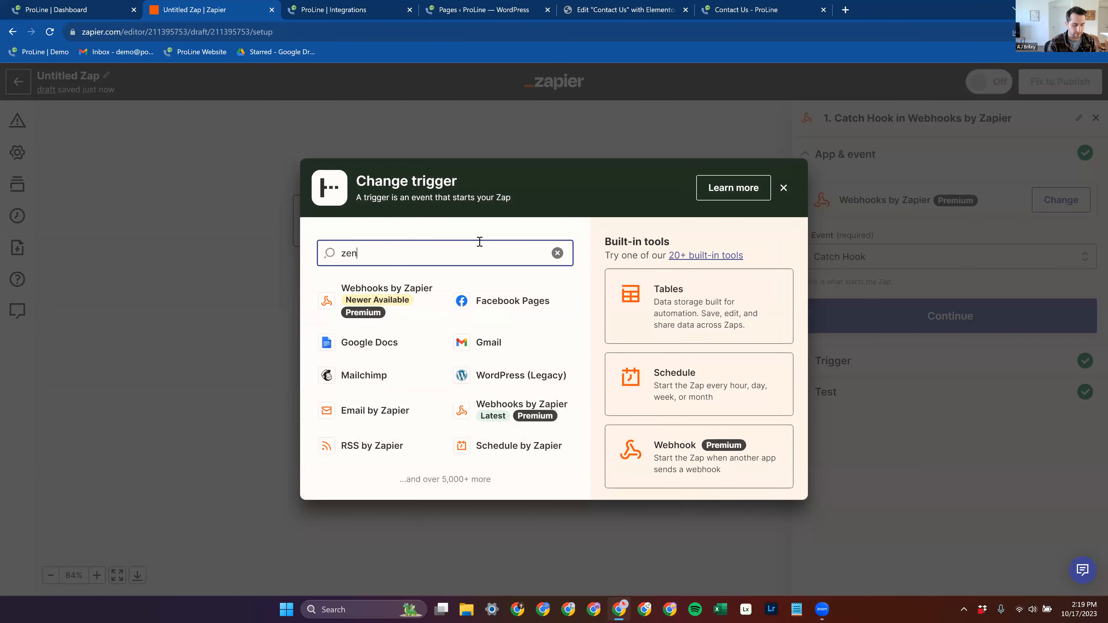
key(BackSpace)
key(BackSpace)
key(BackSpace)
key(BackSpace)
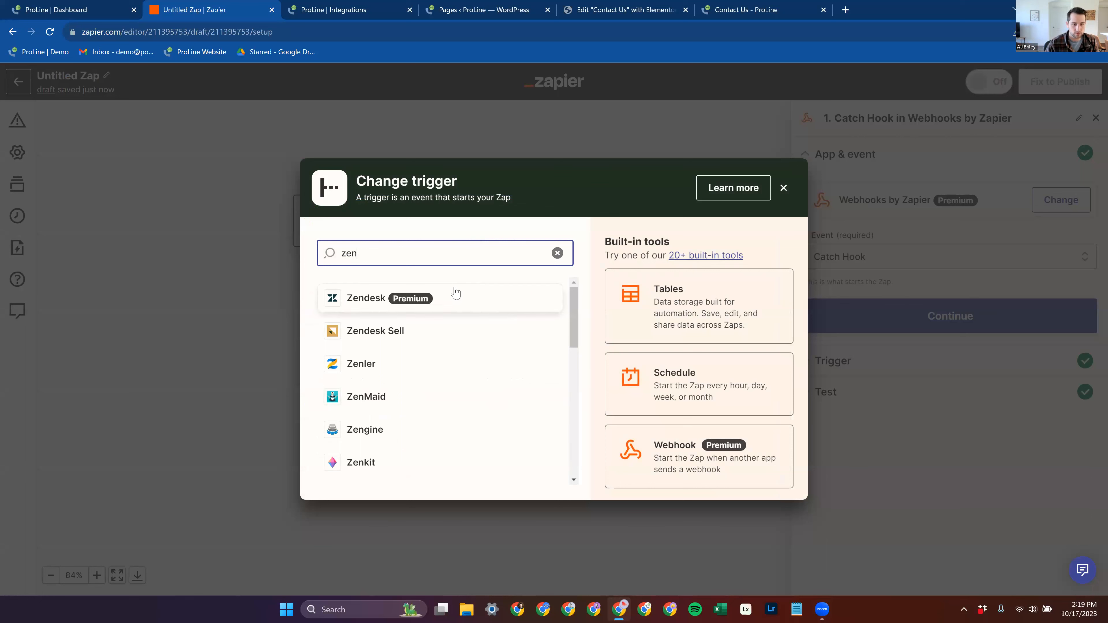
scroll(457, 288, down, 8)
scroll(454, 290, down, 1)
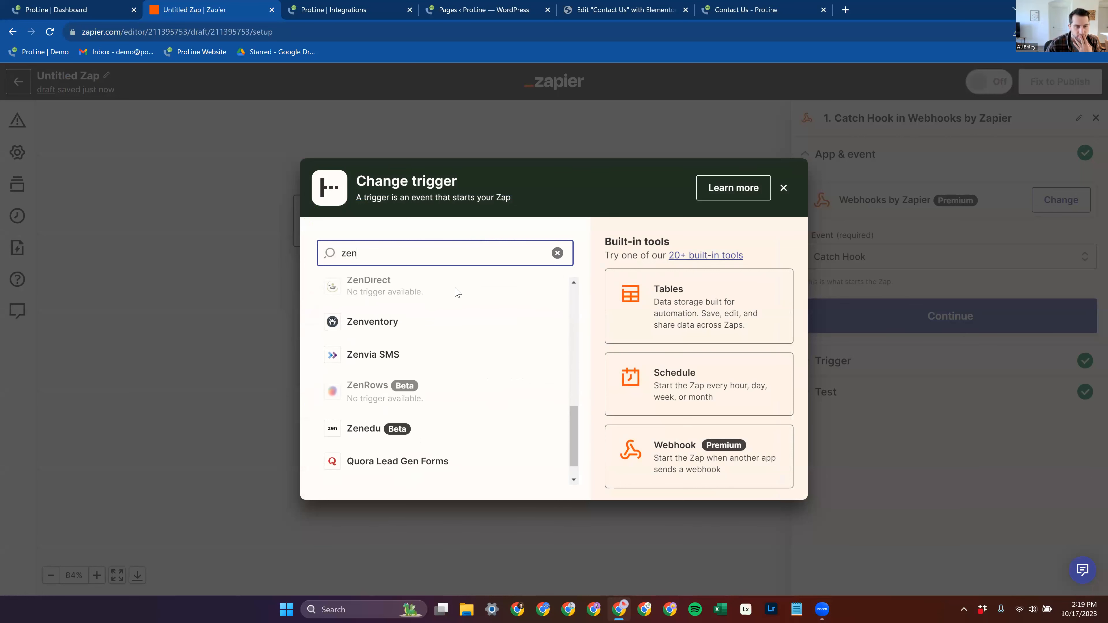
scroll(457, 293, up, 3)
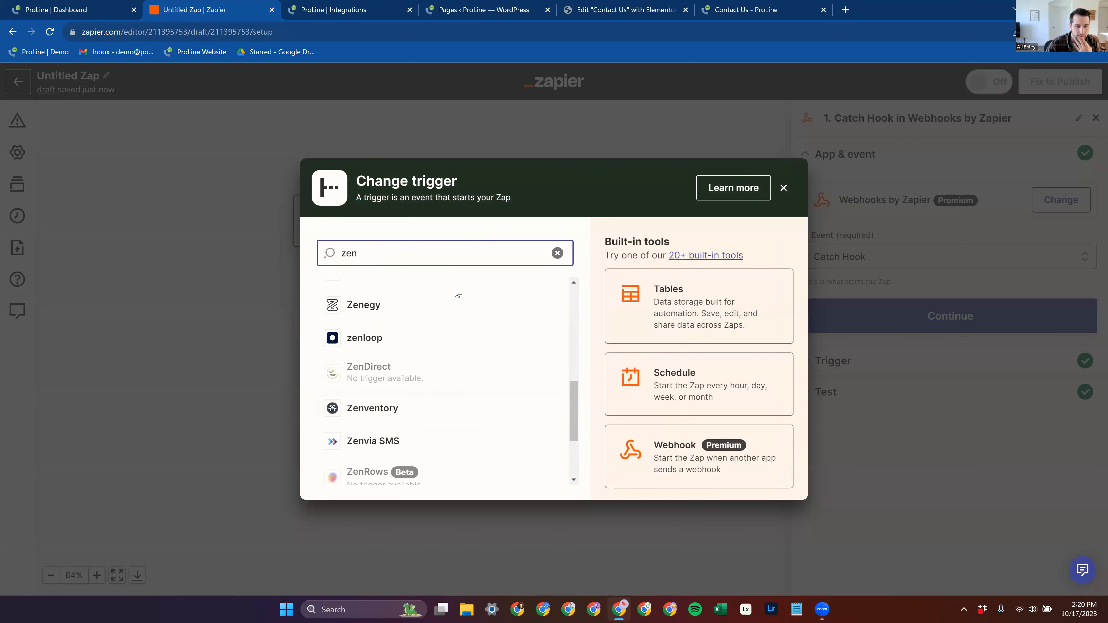
scroll(456, 293, up, 5)
scroll(454, 290, up, 3)
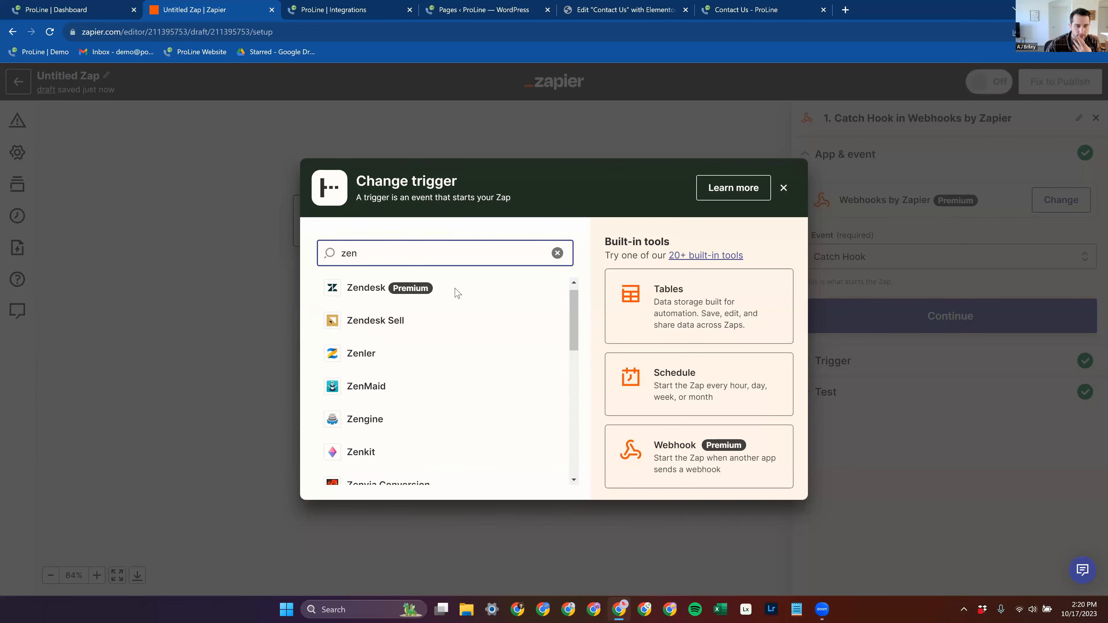
Step: Search the available trigger apps for zen booker
text(ooker)
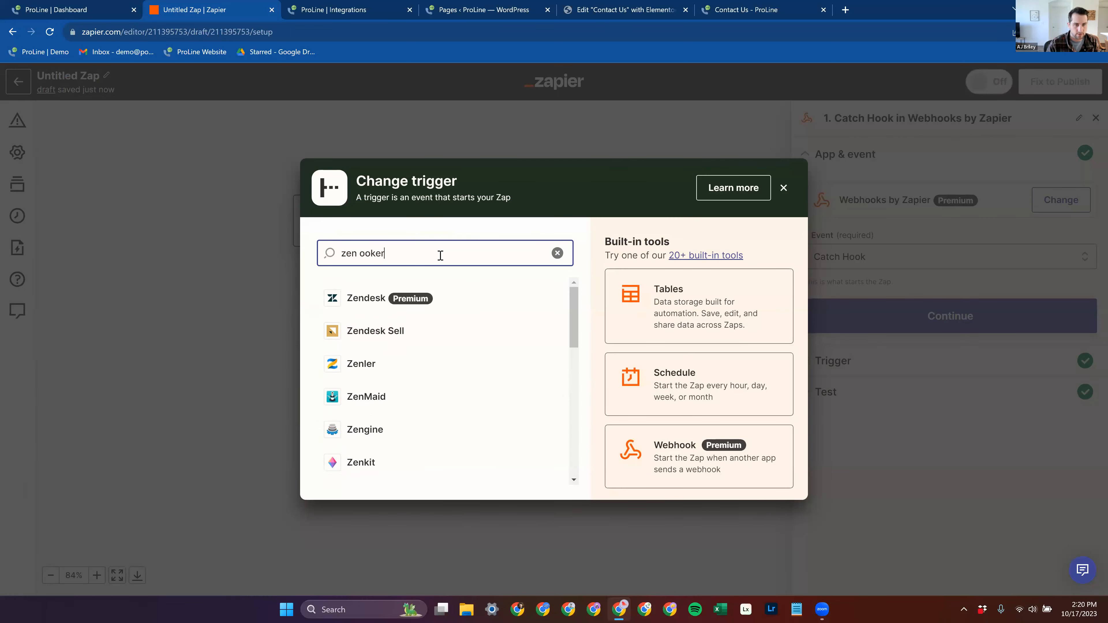
click(364, 253)
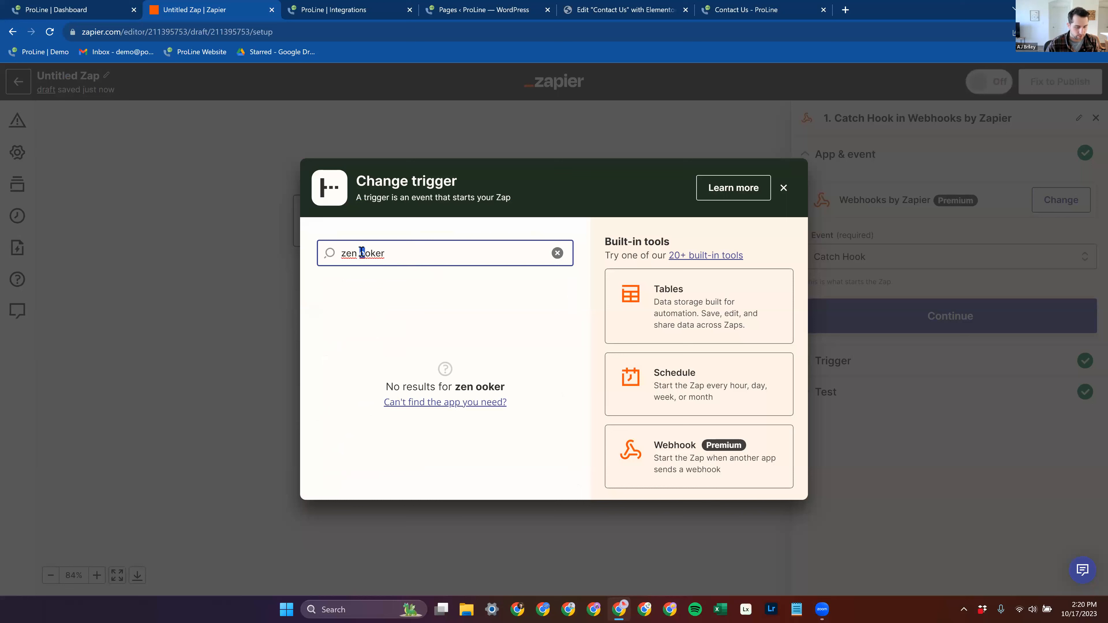
text(b)
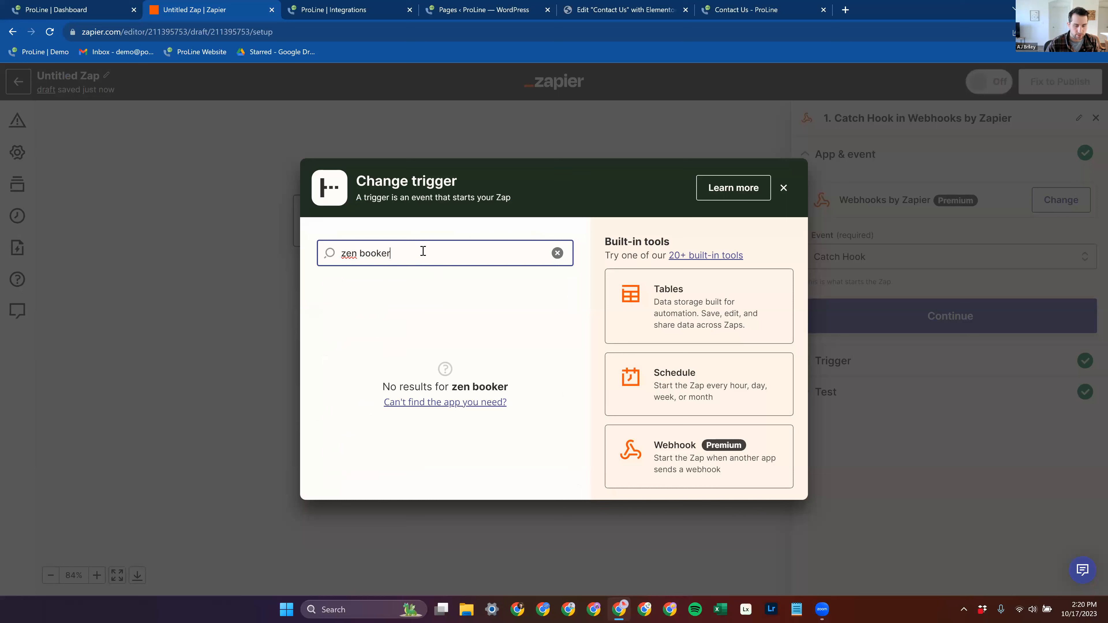
Step: Replace the webhook trigger with Calendly and set its event to Invitee Created
drag(445, 252, 313, 255)
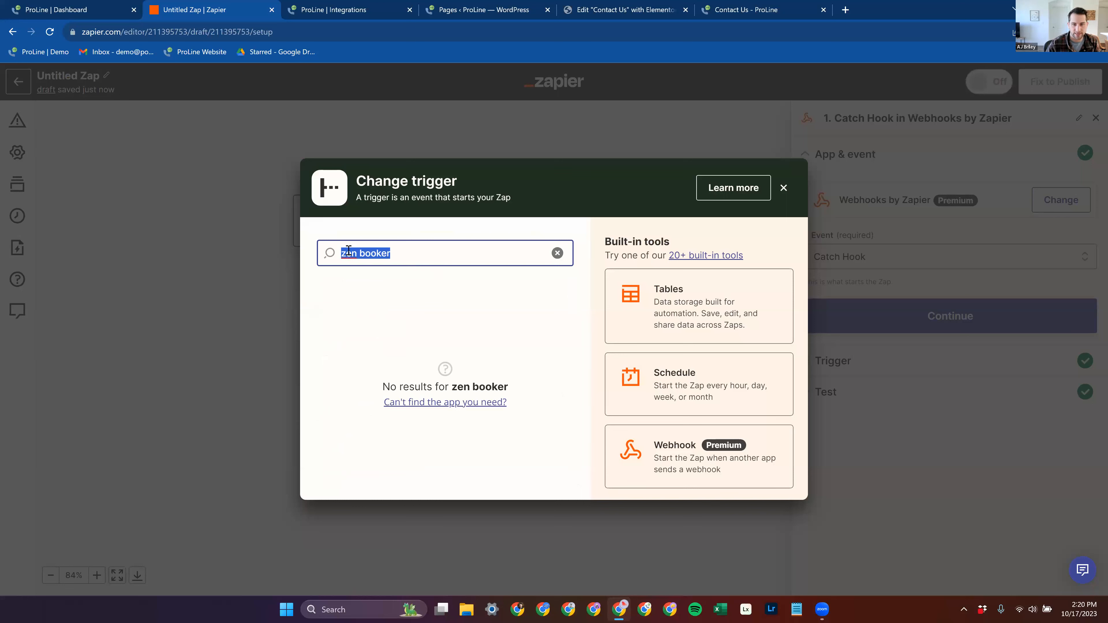
key(BackSpace)
text(calend)
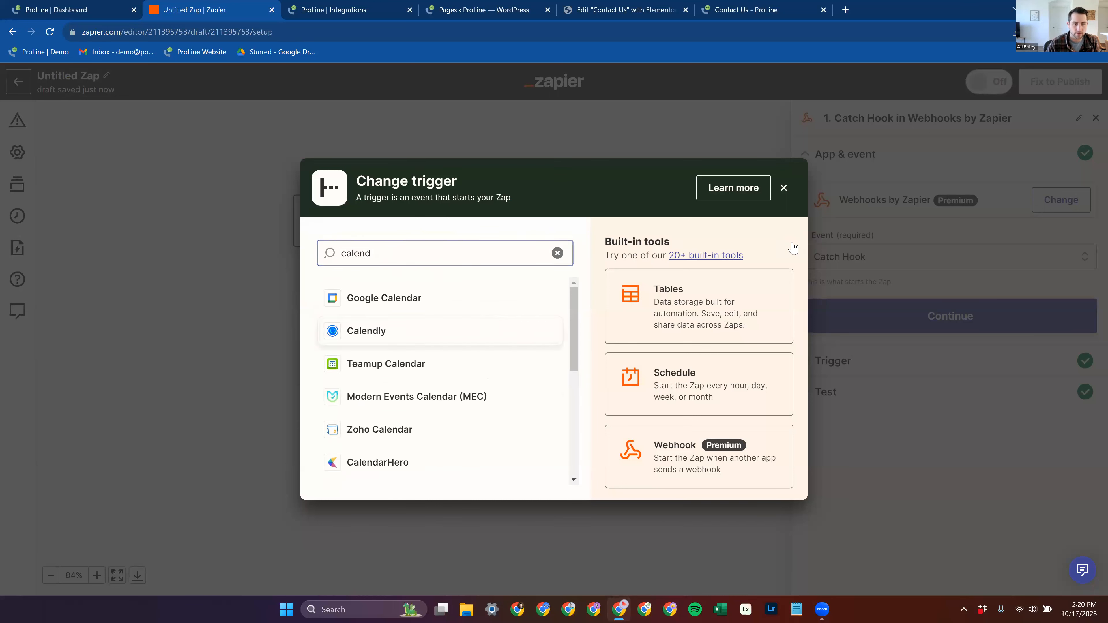
key(Return)
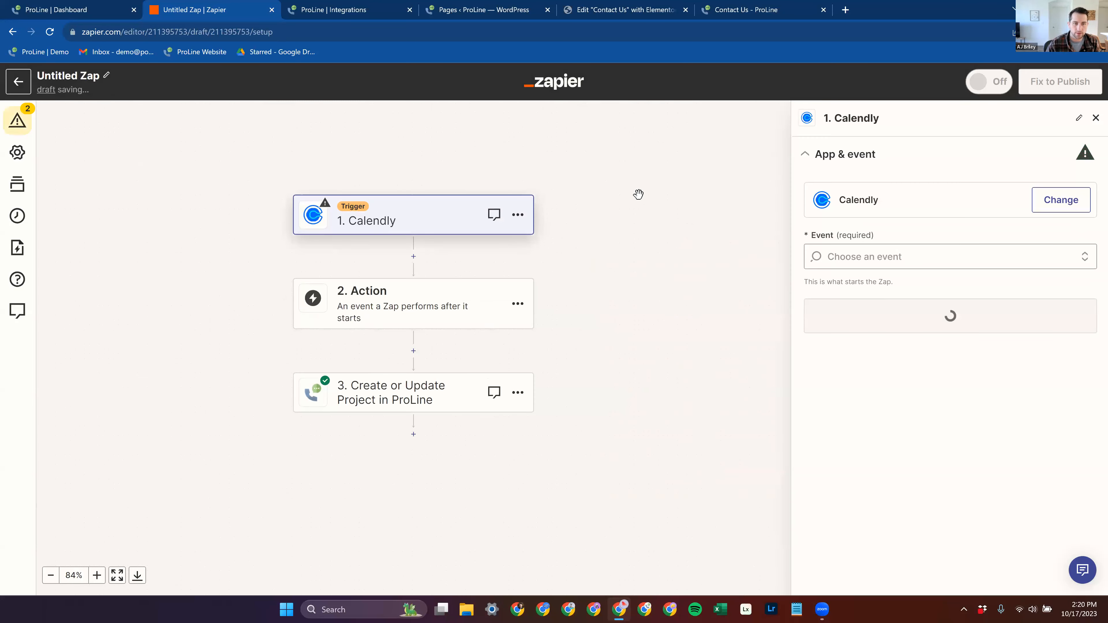
click(903, 260)
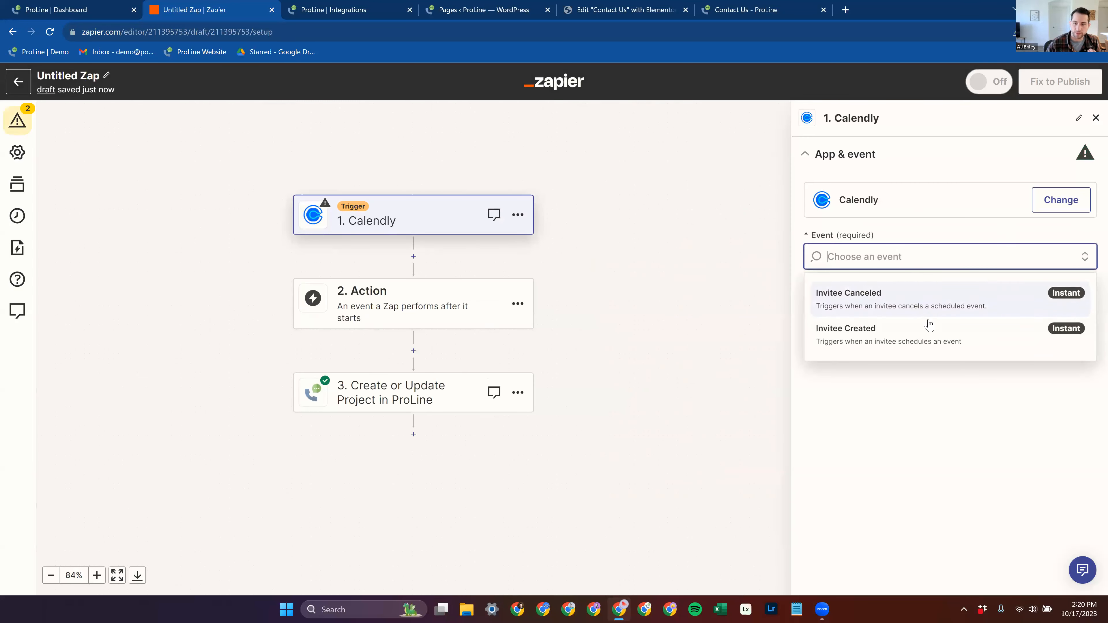
click(912, 343)
Step: Set the empty second step to ProLine with the Find Project event and continue to its action fields
click(498, 322)
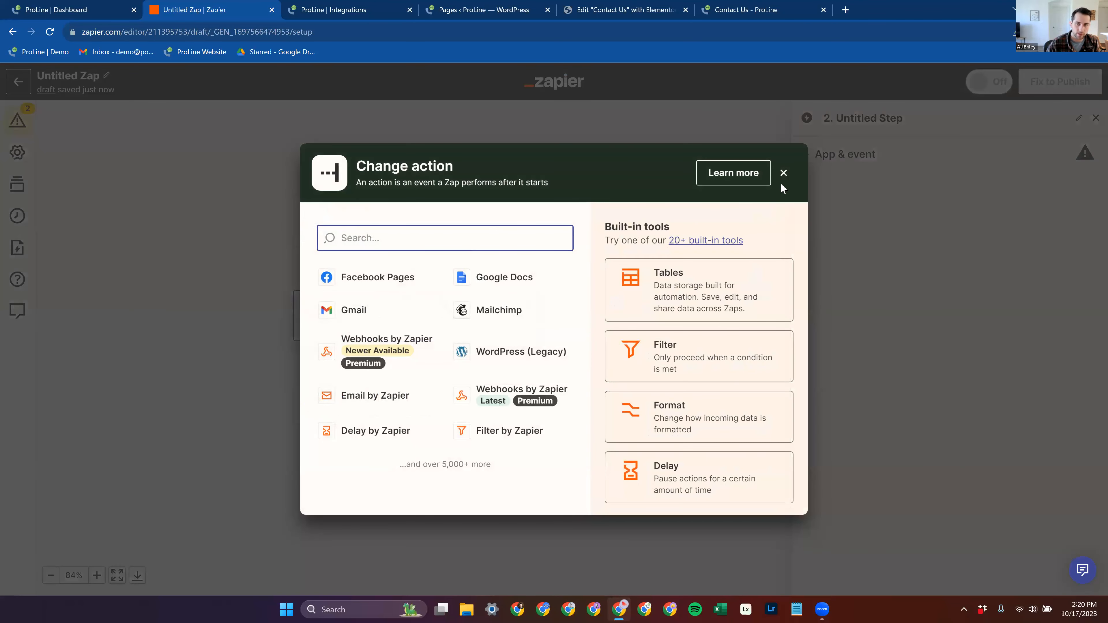
click(784, 173)
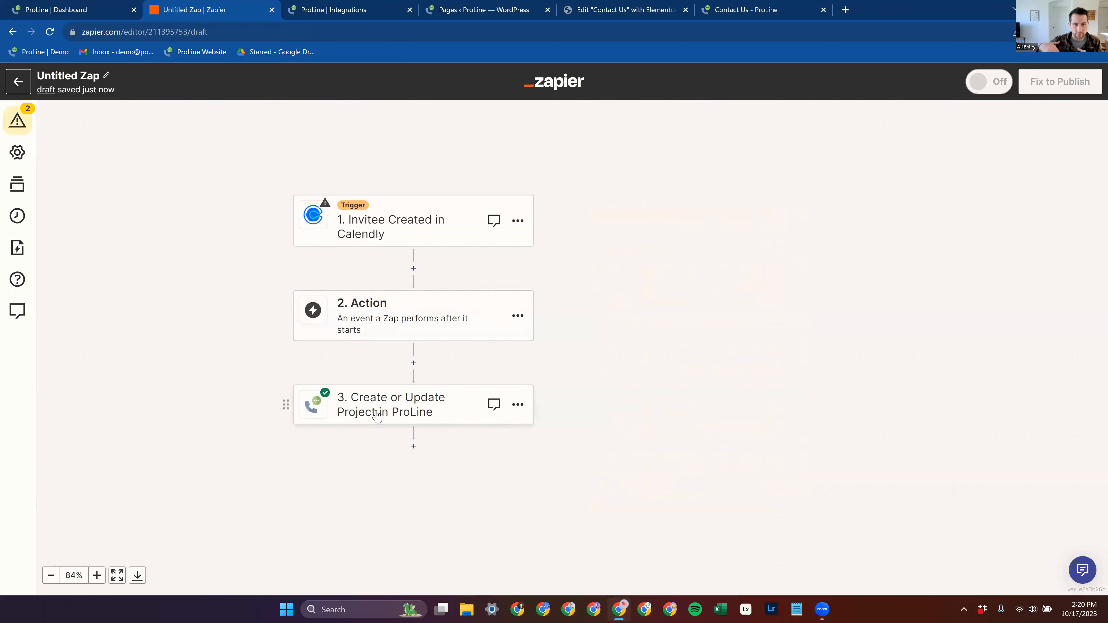
click(390, 326)
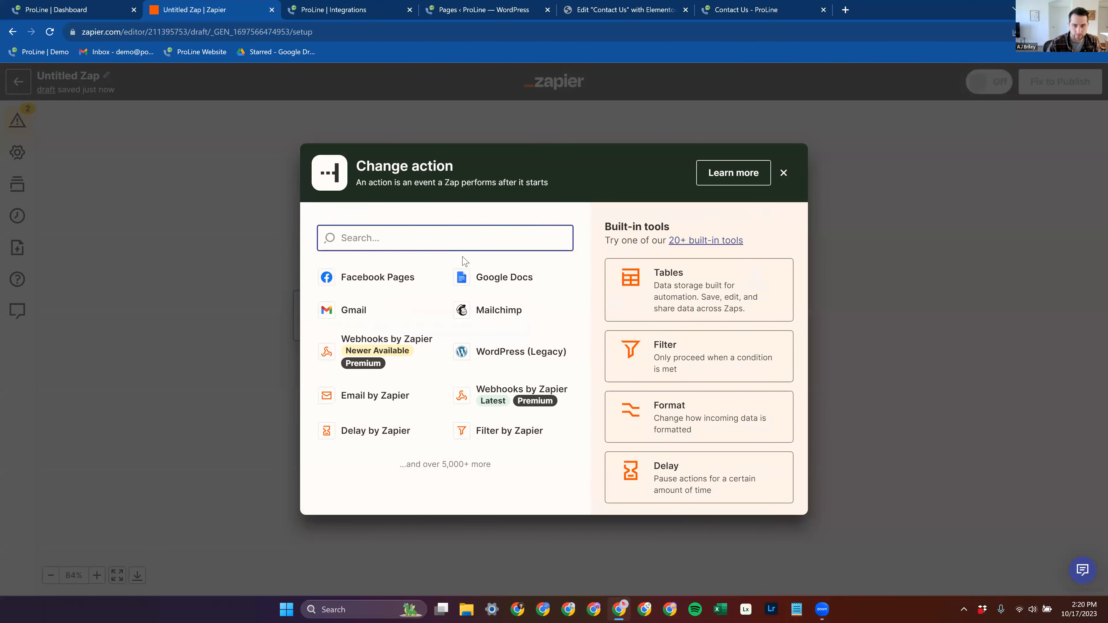
text(proline)
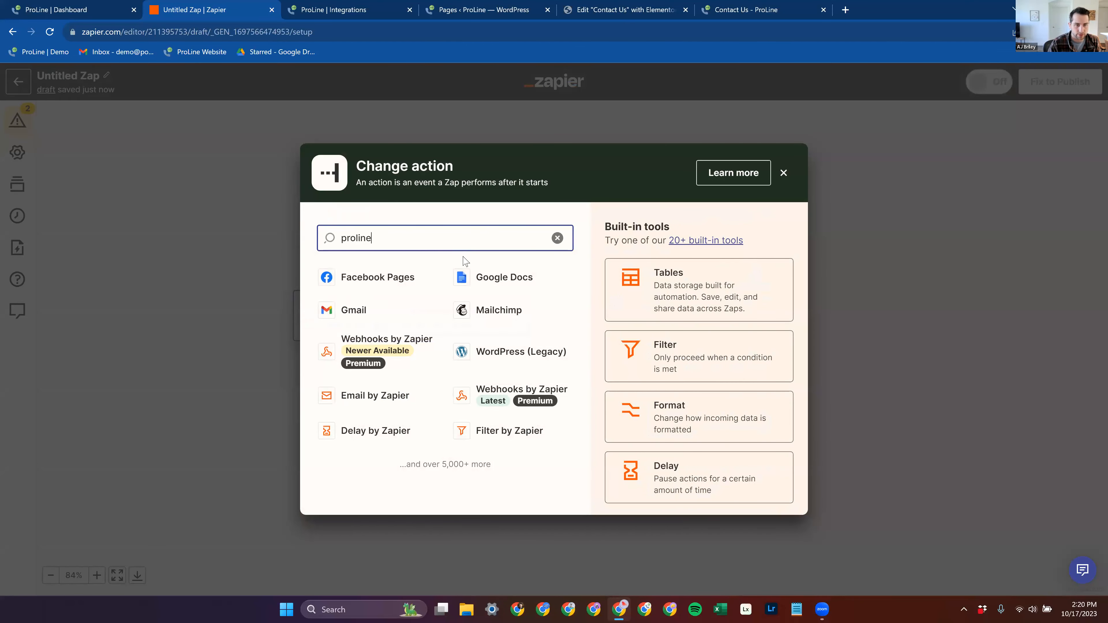
click(403, 316)
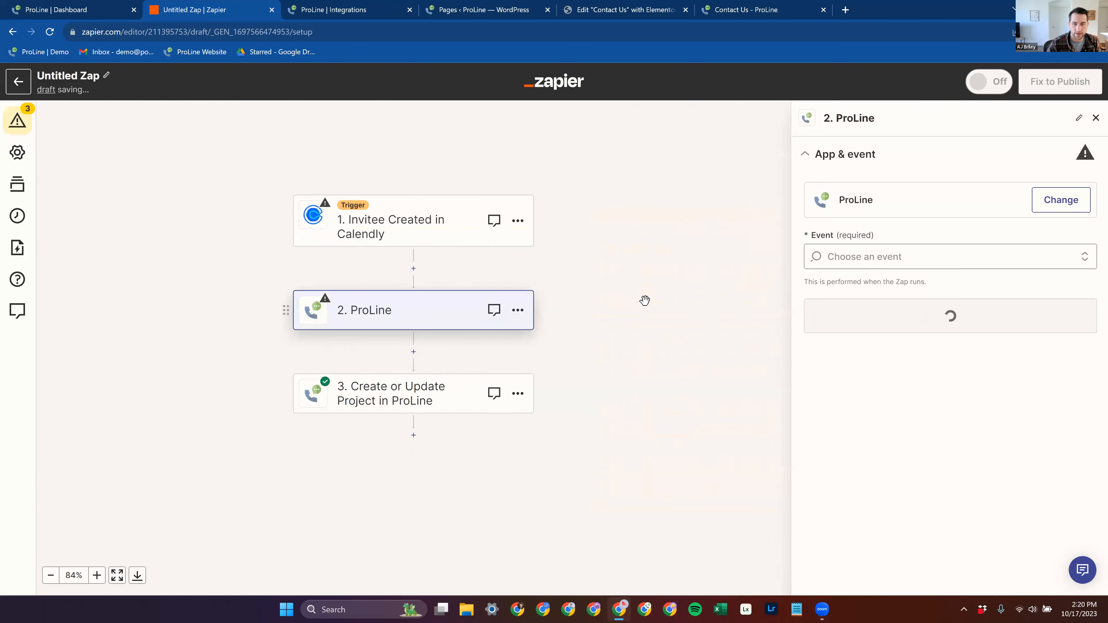
click(933, 256)
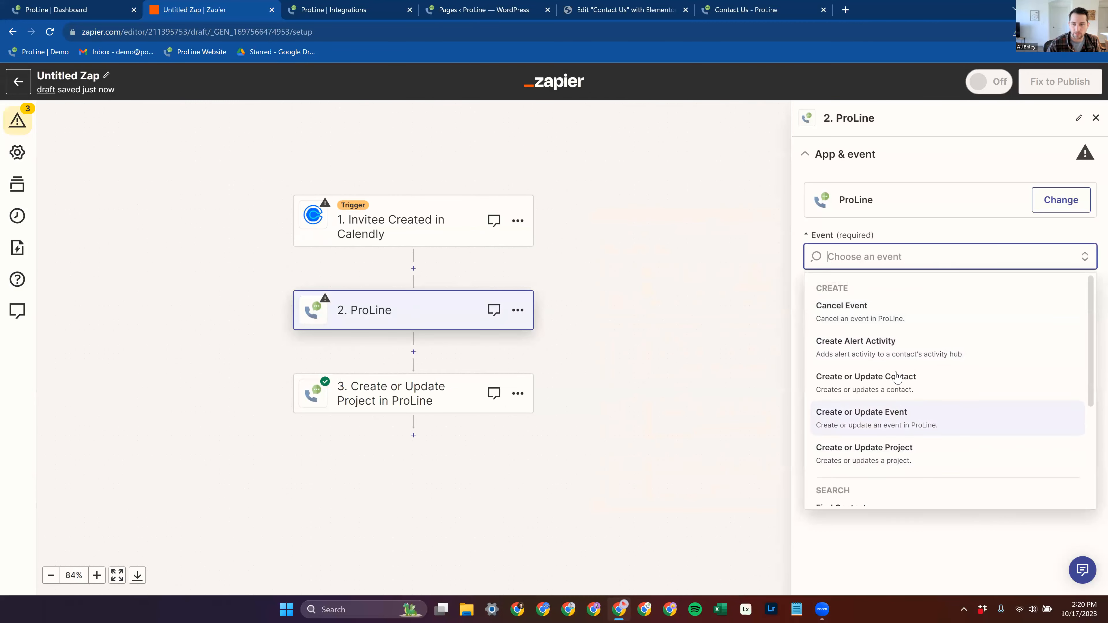
scroll(896, 378, down, 4)
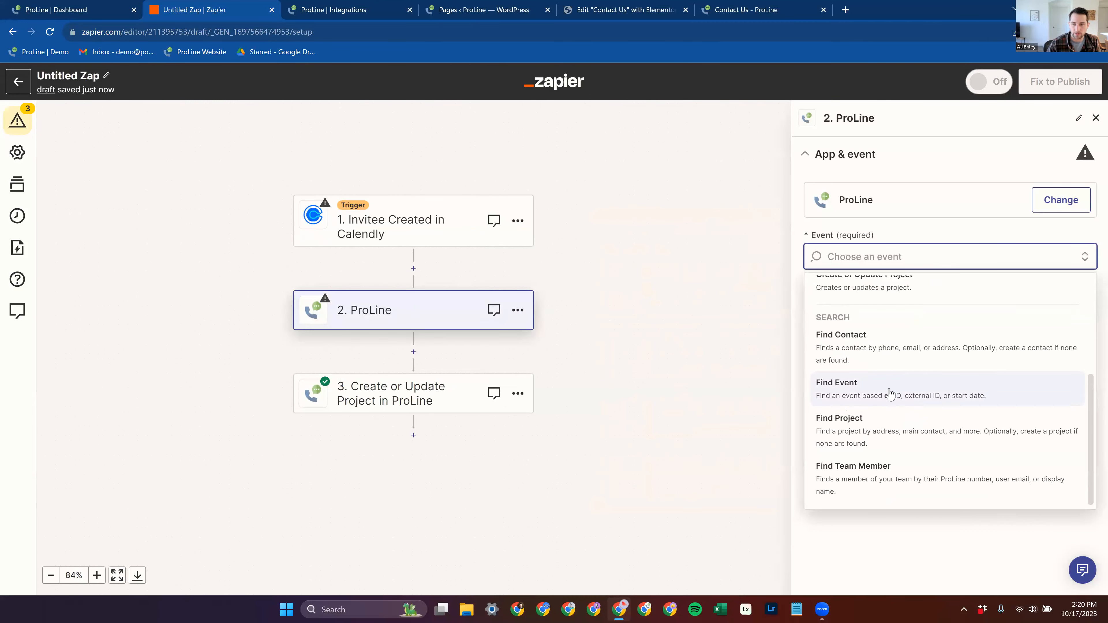
click(968, 413)
click(939, 307)
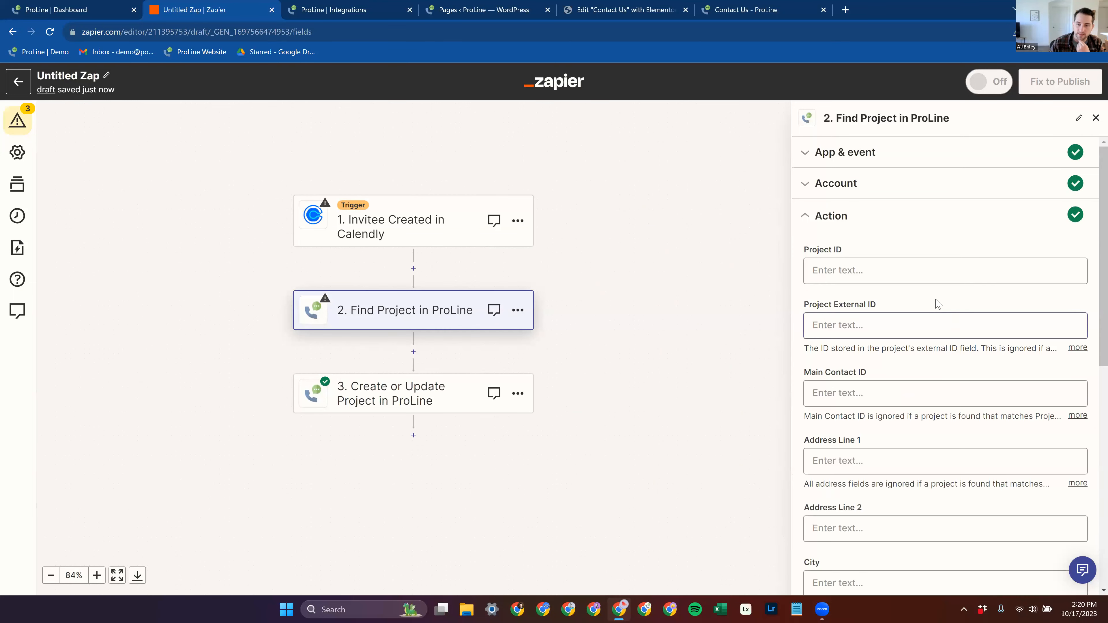
Step: Add a fourth step after the Create or Update Project action using the latest version of the ProLine app
scroll(581, 326, down, 1)
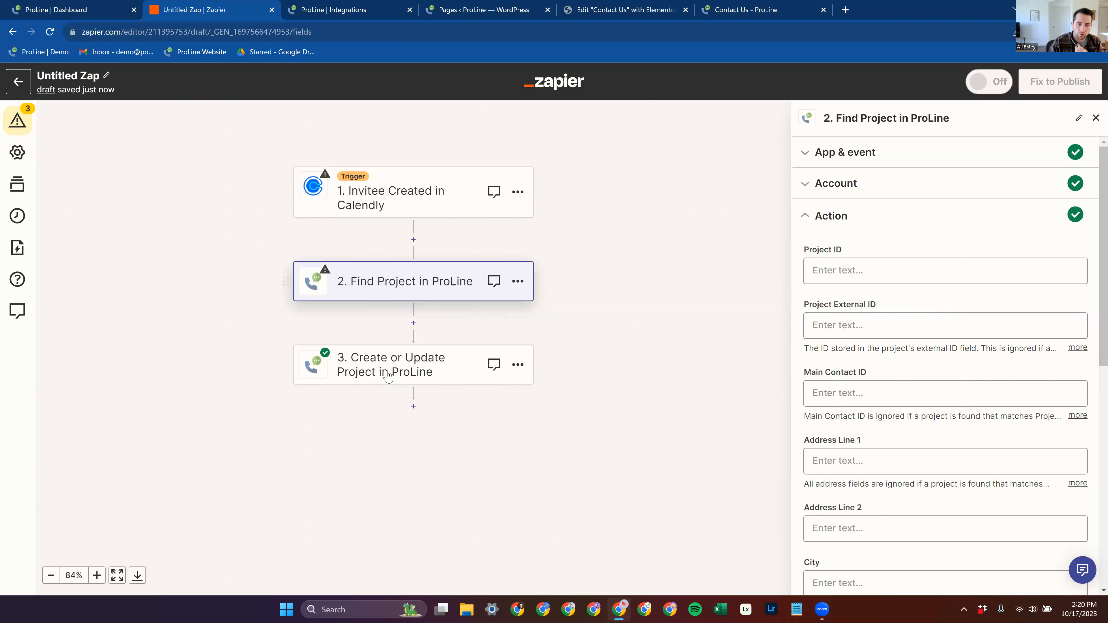
scroll(387, 376, down, 1)
click(413, 377)
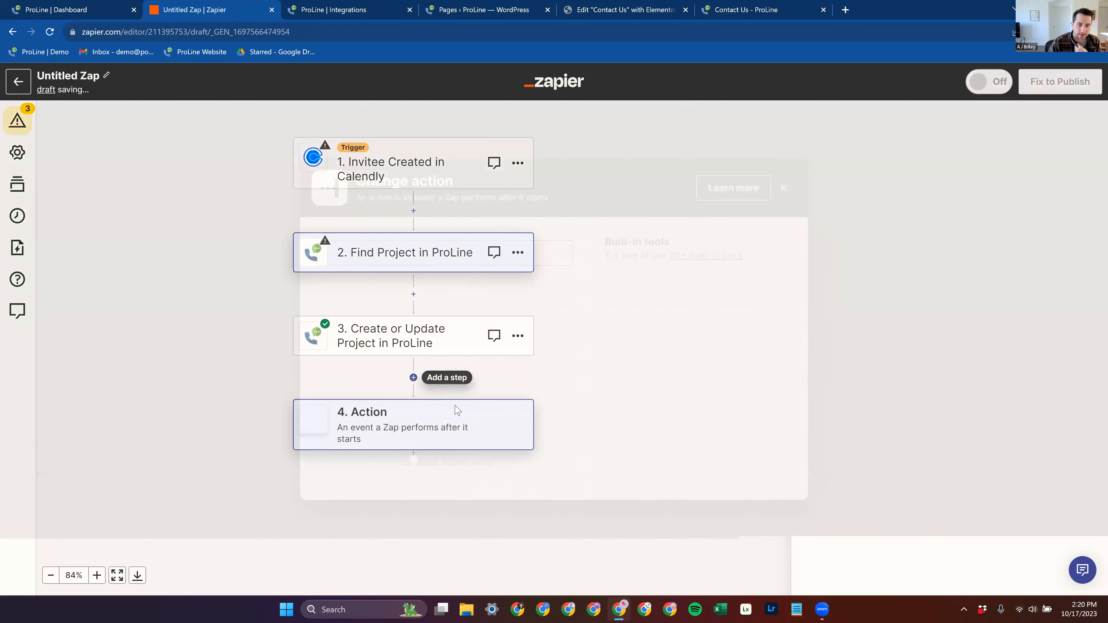
text(event)
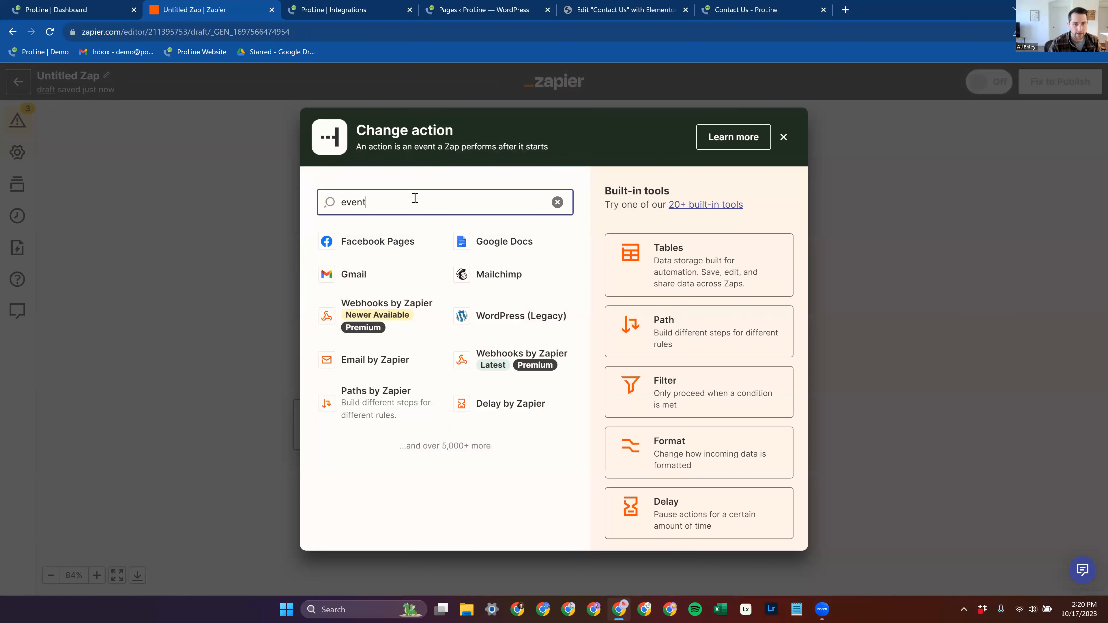
drag(481, 207, 342, 203)
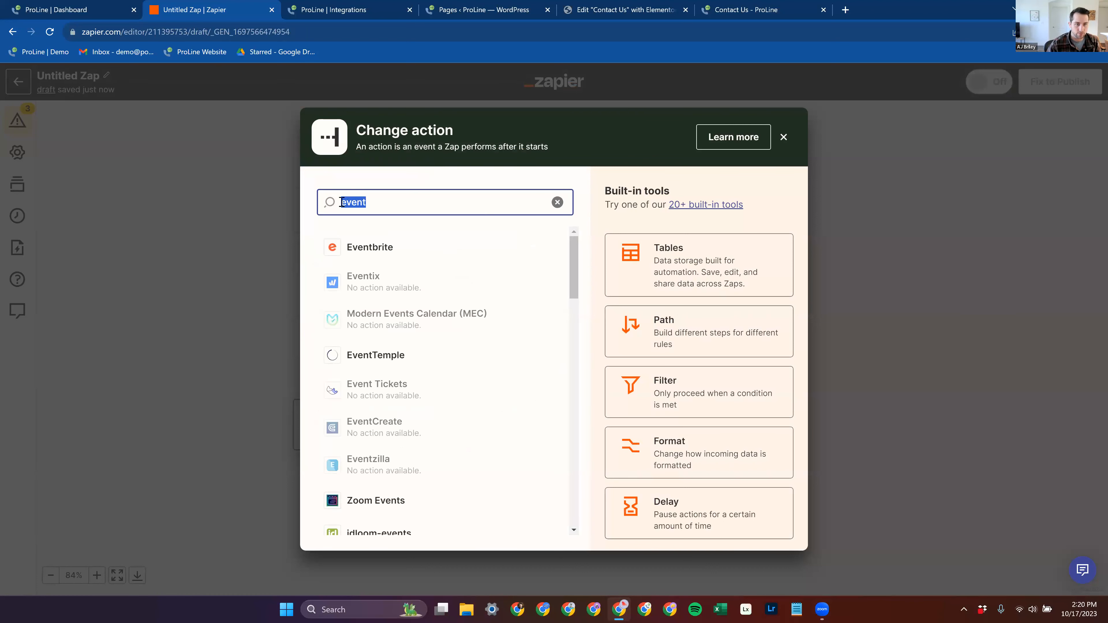
text(proline)
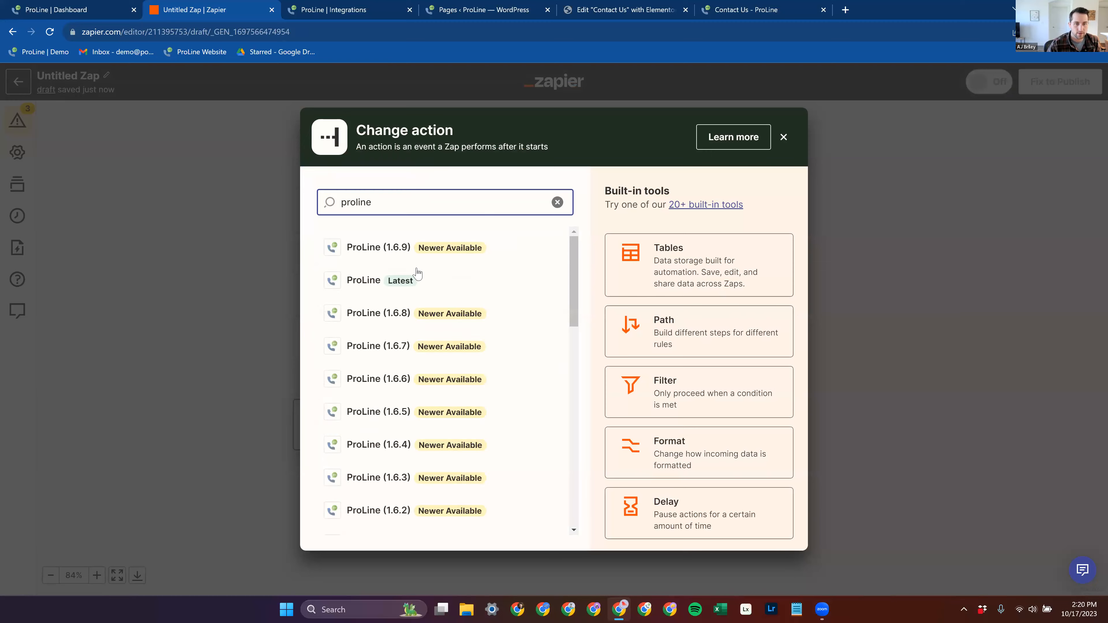
click(415, 279)
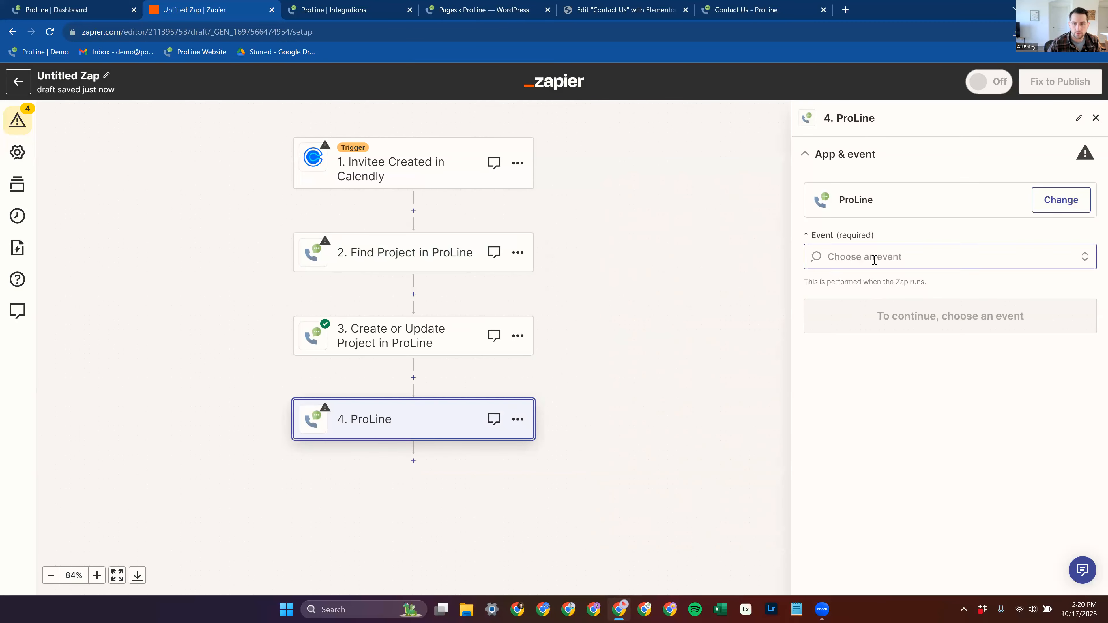
Step: Set the fourth step's event to Create or Update Event, then review its action fields such as Start Date and Event Type
click(873, 257)
click(932, 424)
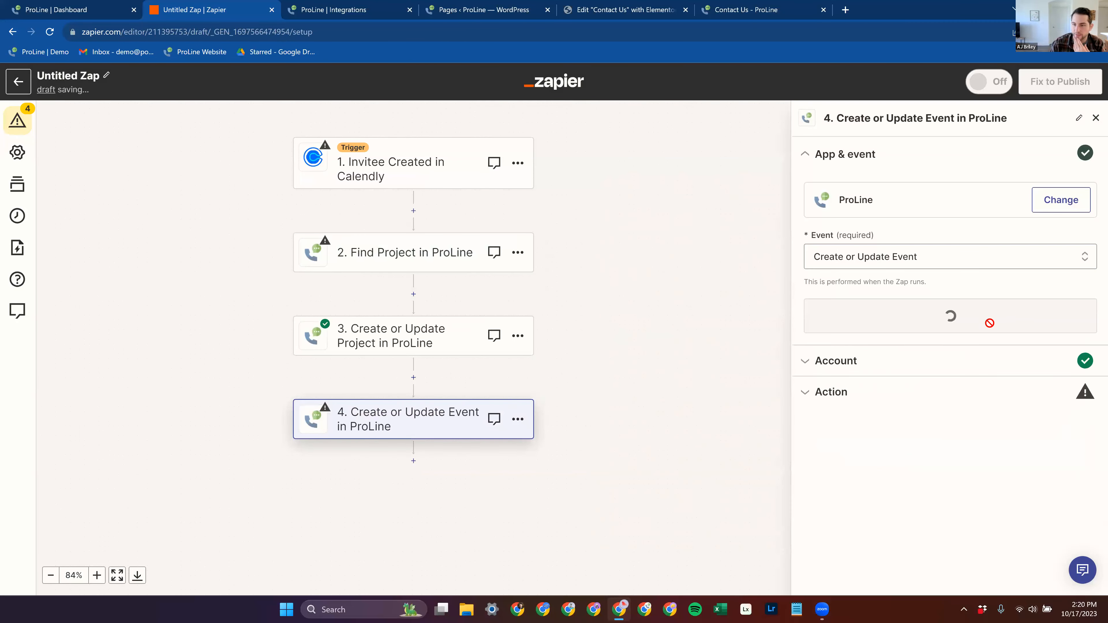
click(851, 332)
click(847, 339)
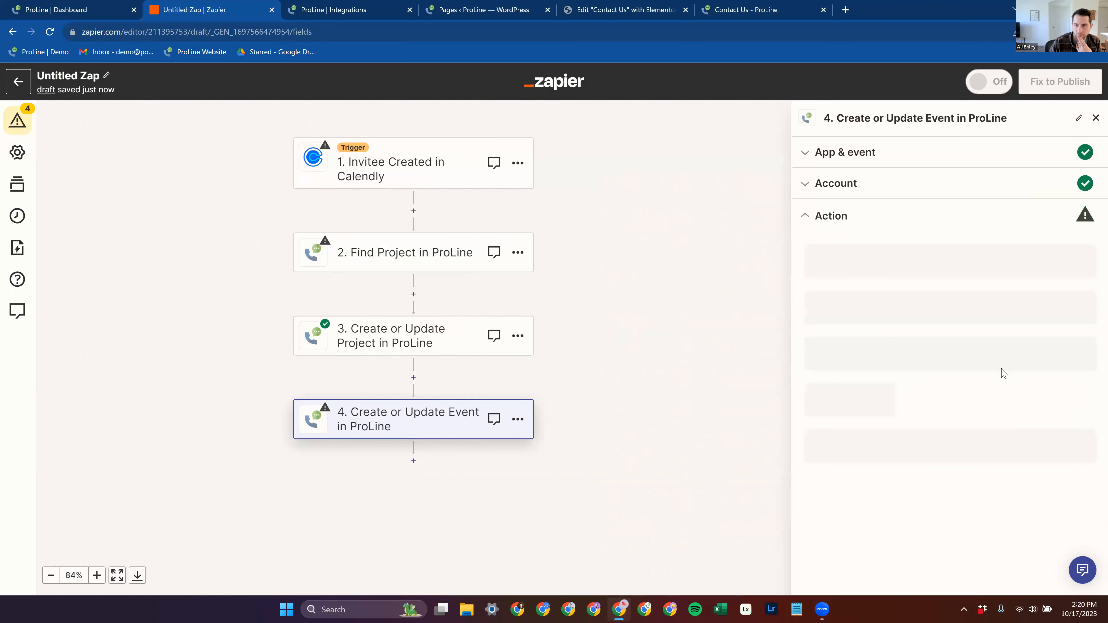
scroll(999, 305, down, 3)
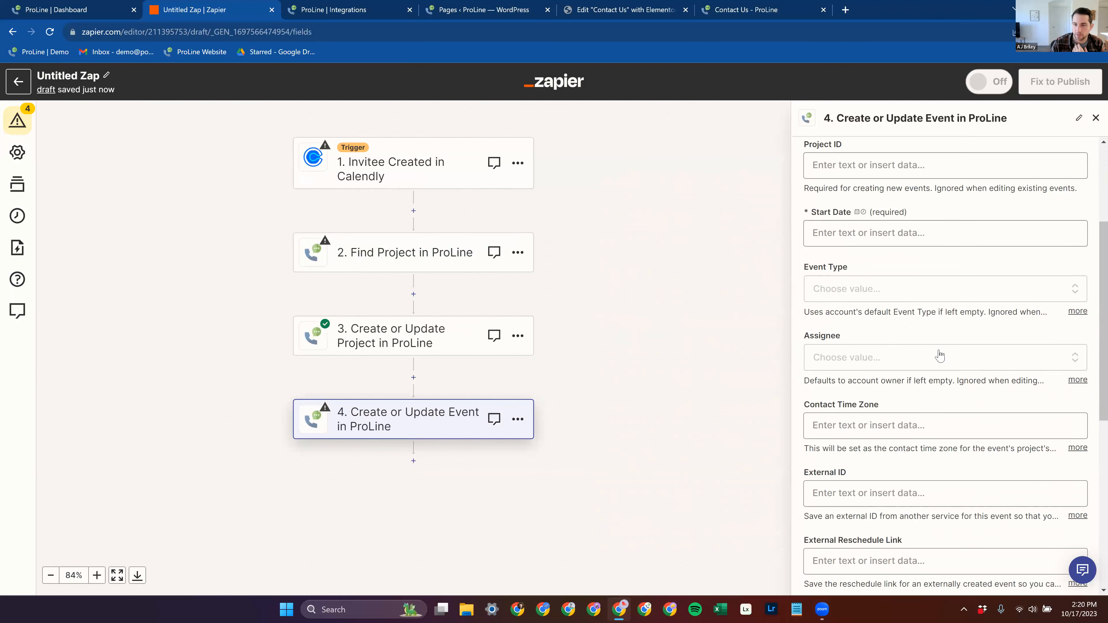
Step: Examine the event action's fields, including Event Type, Assignee, Contact Time Zone, External ID and the Re-Assign options
click(919, 290)
click(913, 253)
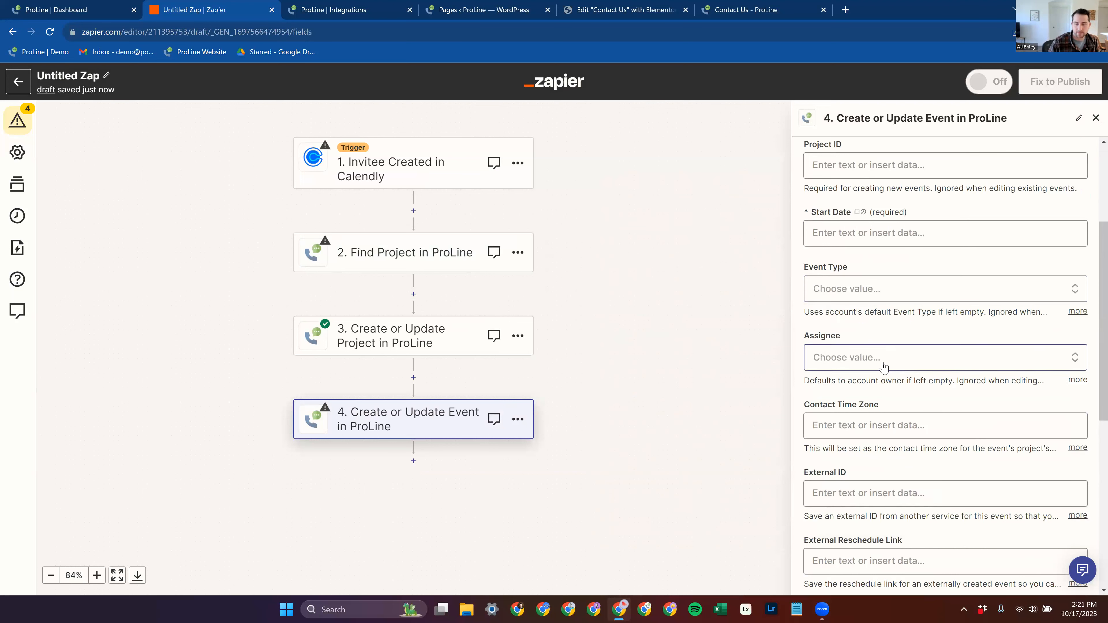
scroll(885, 205, up, 1)
scroll(885, 205, down, 3)
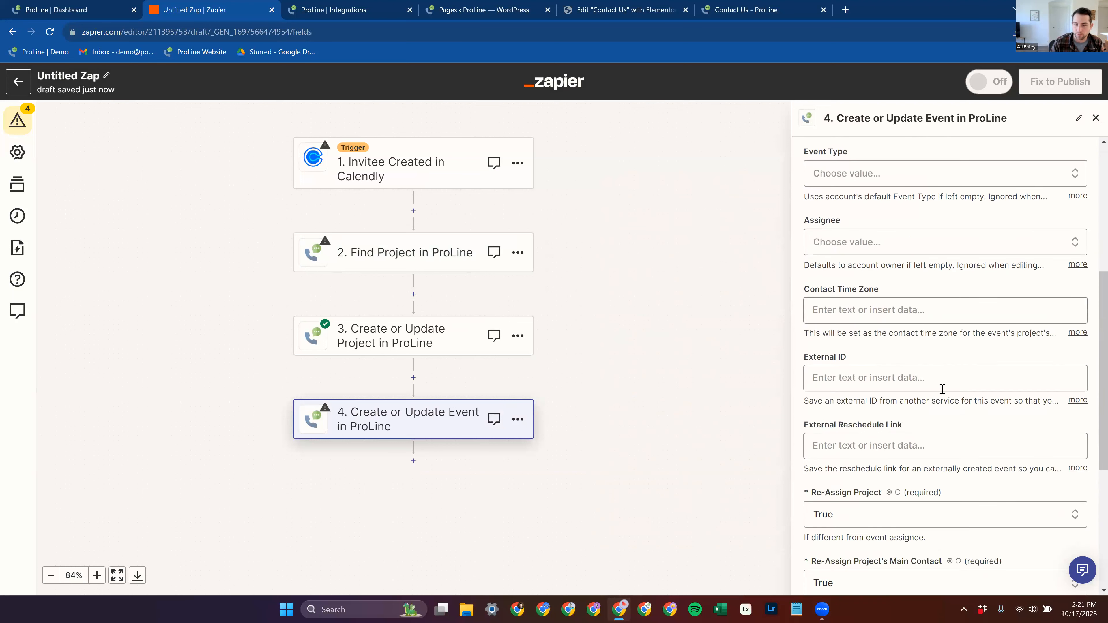
scroll(899, 257, down, 1)
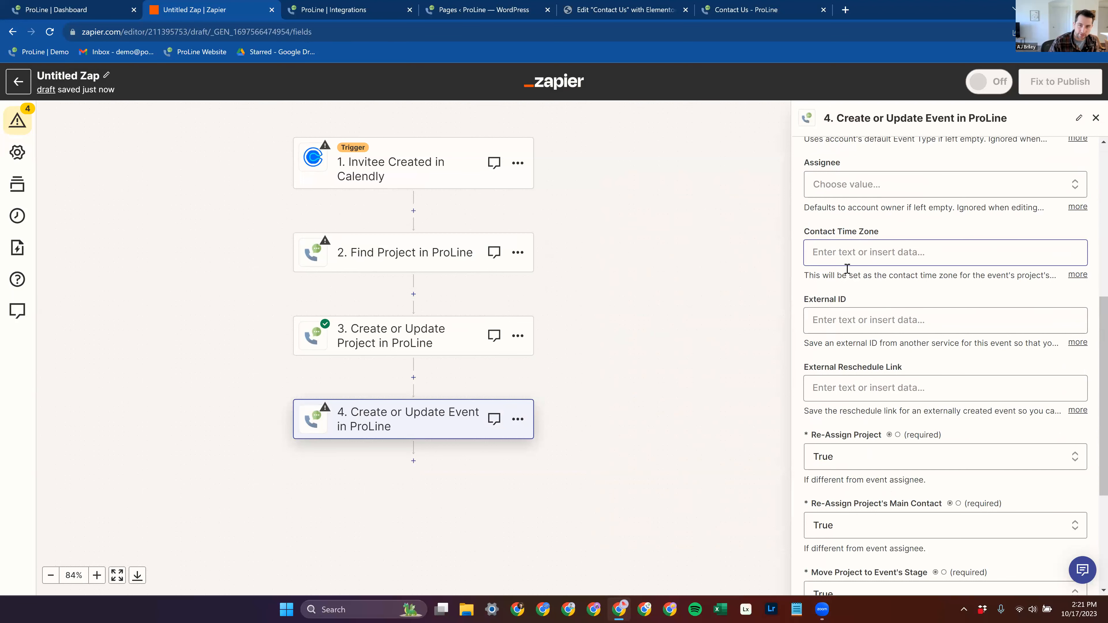
scroll(851, 301, down, 3)
scroll(870, 239, up, 3)
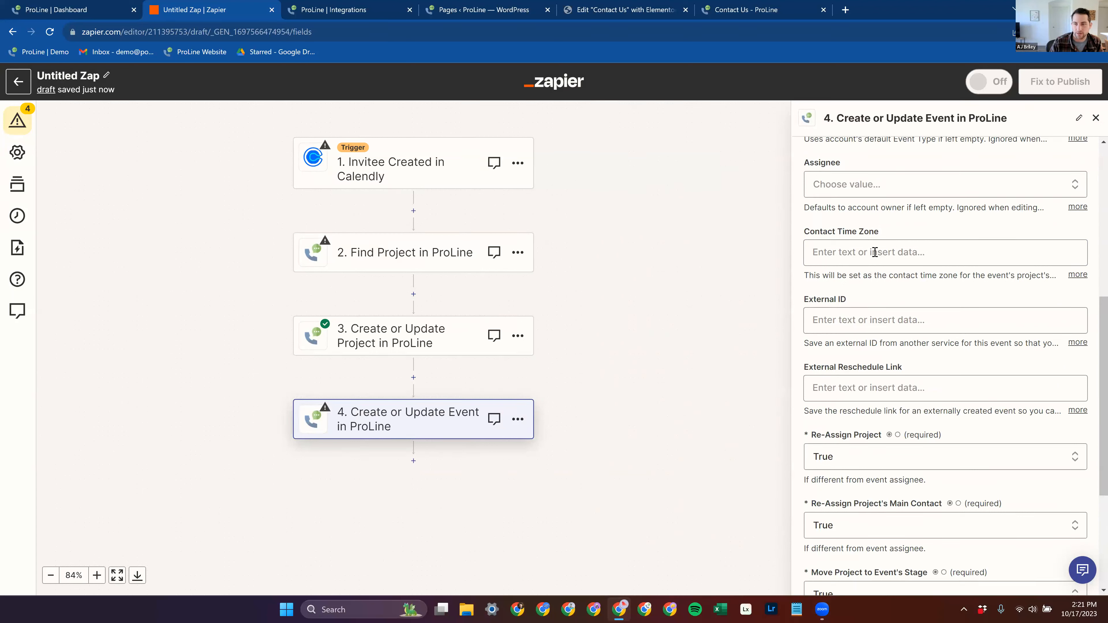
scroll(869, 280, down, 1)
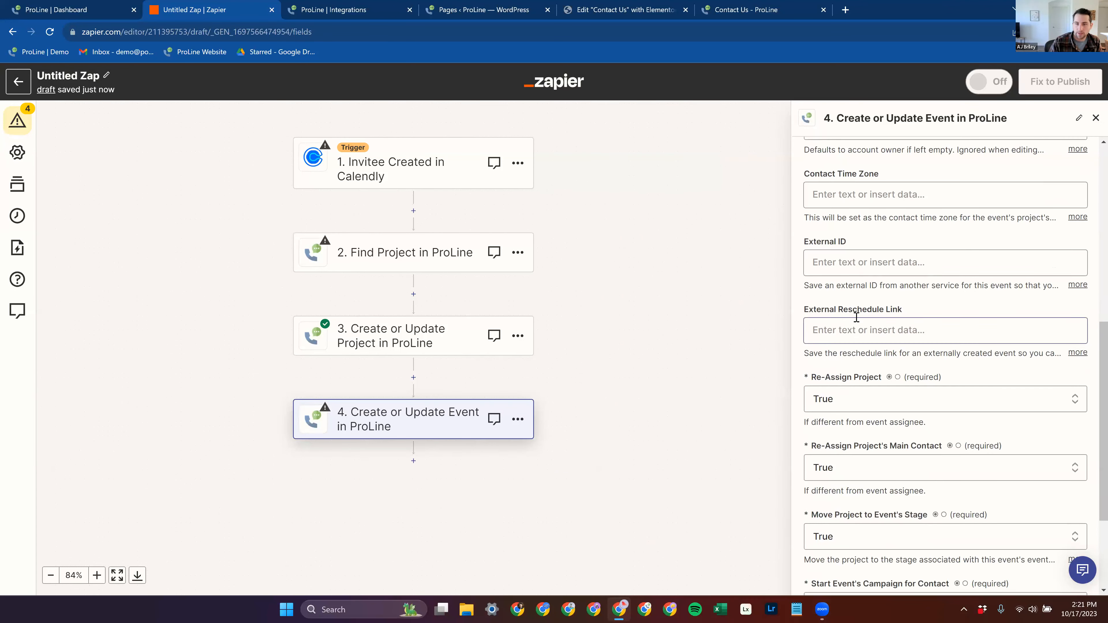
scroll(869, 315, down, 1)
Step: Inspect the External Reschedule Link field and the data sources available for insertion, leaving the field empty
click(858, 273)
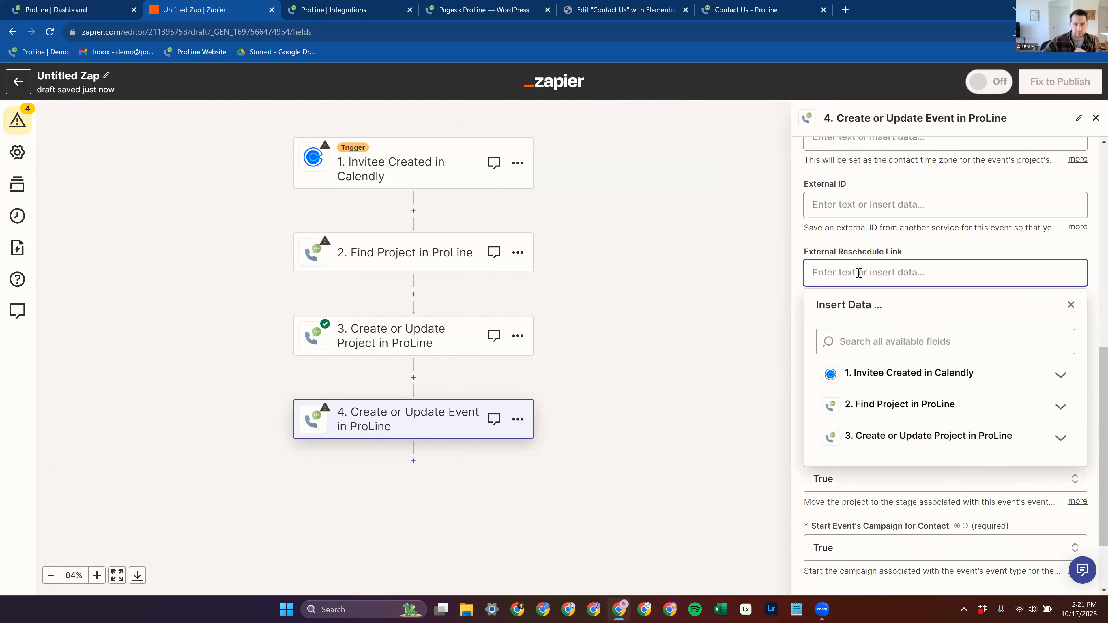
drag(886, 253, 891, 255)
click(907, 273)
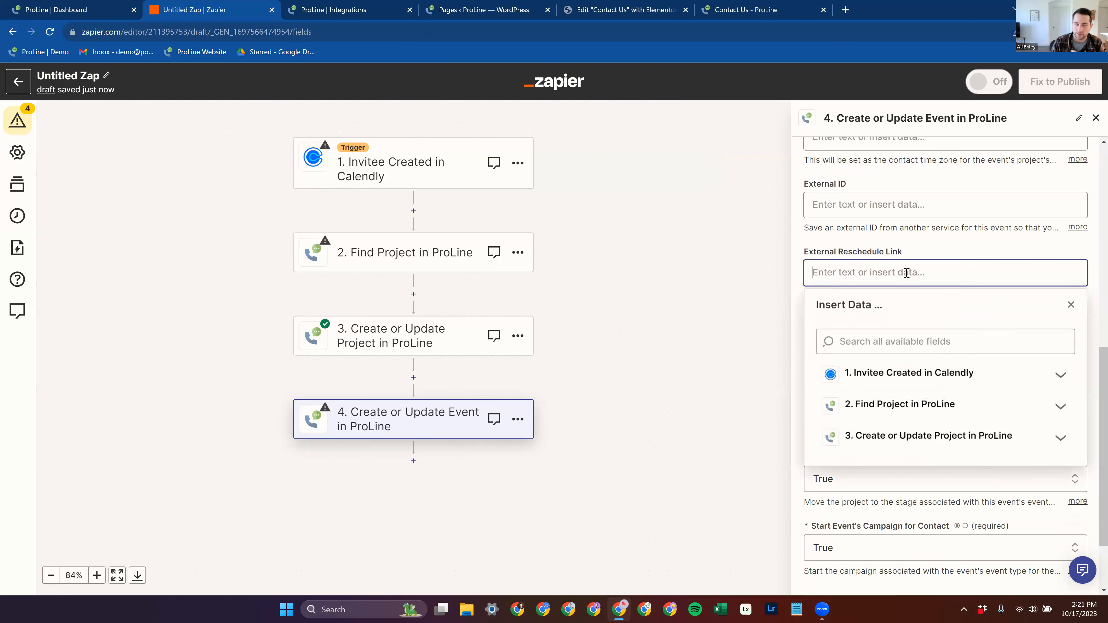
click(808, 249)
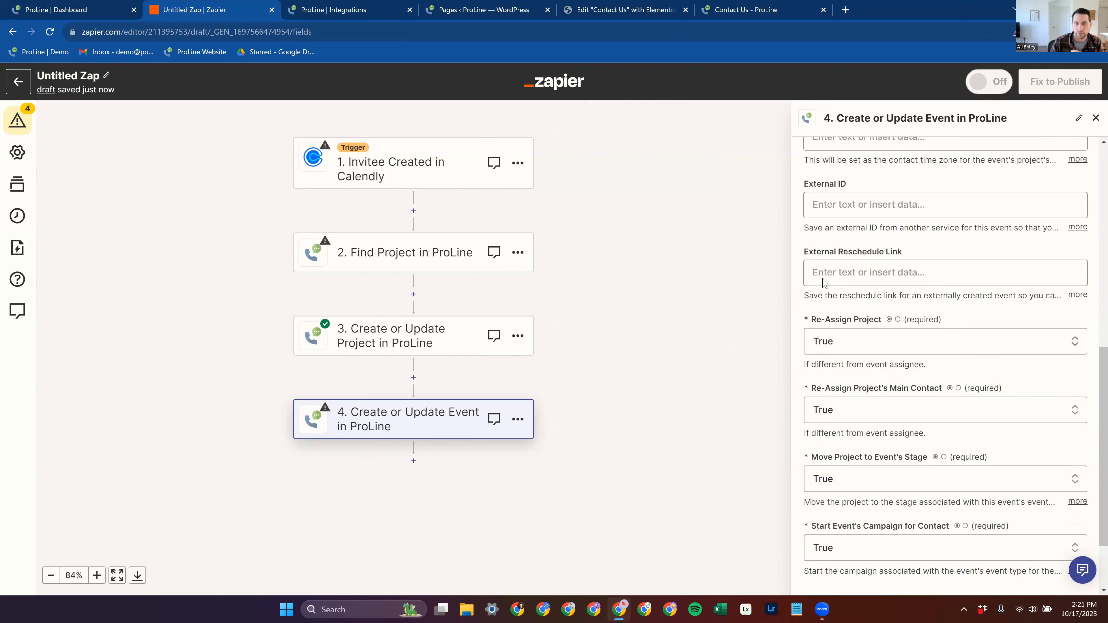
click(877, 269)
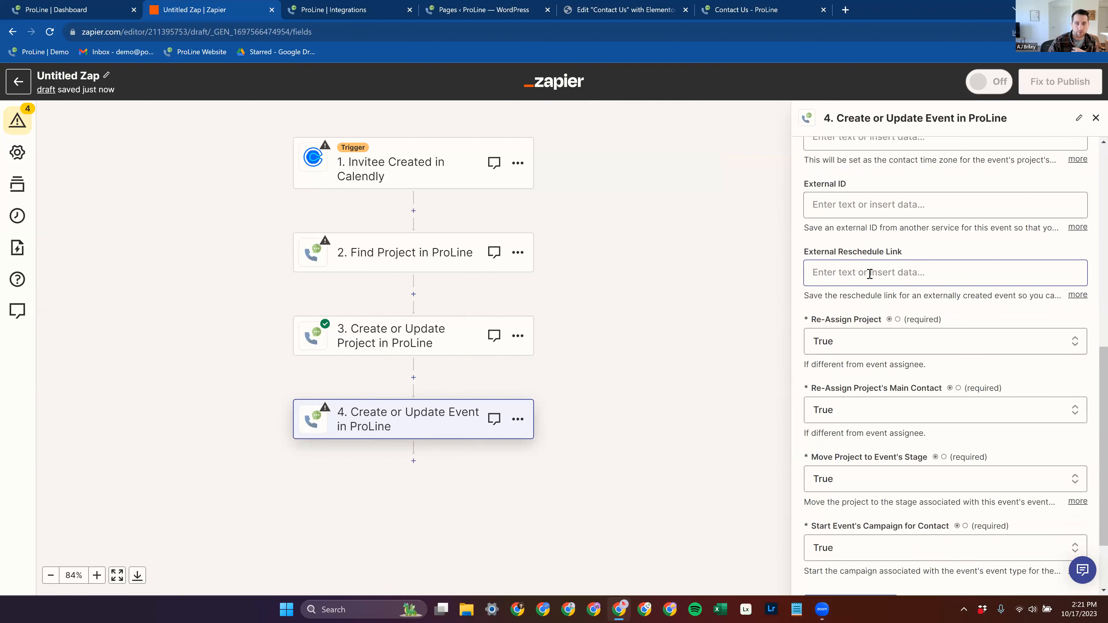
scroll(943, 454, down, 1)
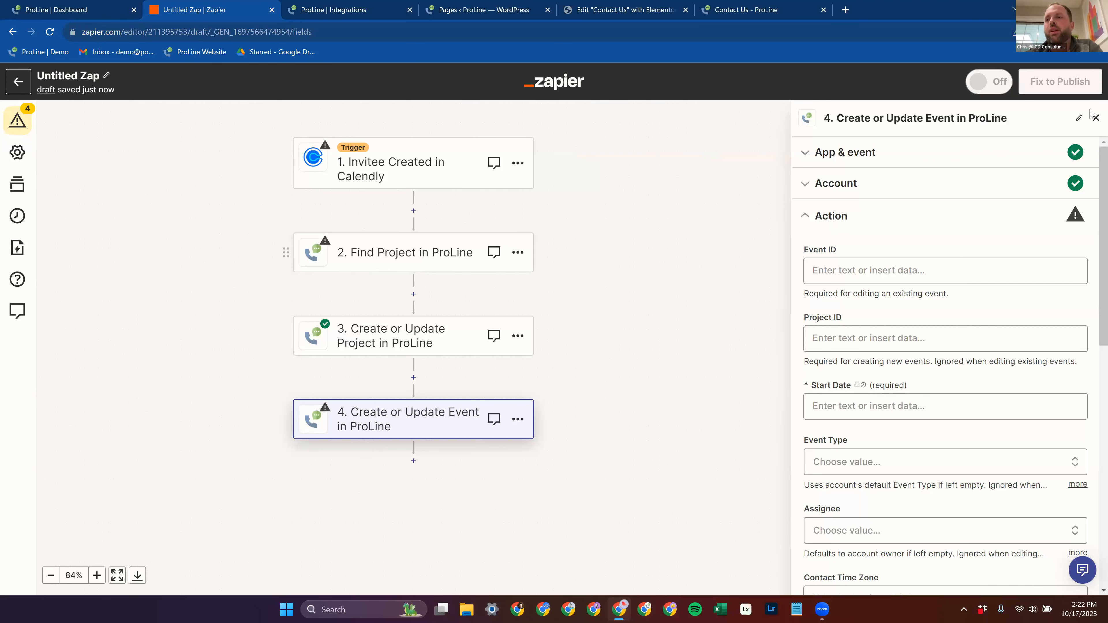
Step: Close the event step's settings, check the Calendly trigger's available options, and return to the Tests folder's Zap list
click(1096, 118)
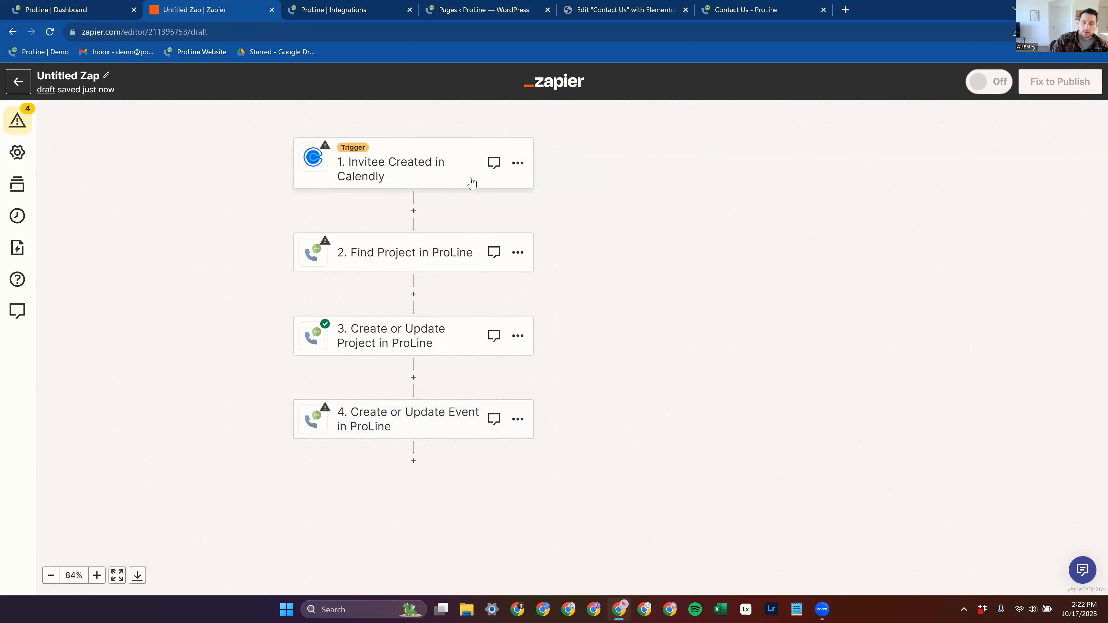
click(519, 162)
key(Escape)
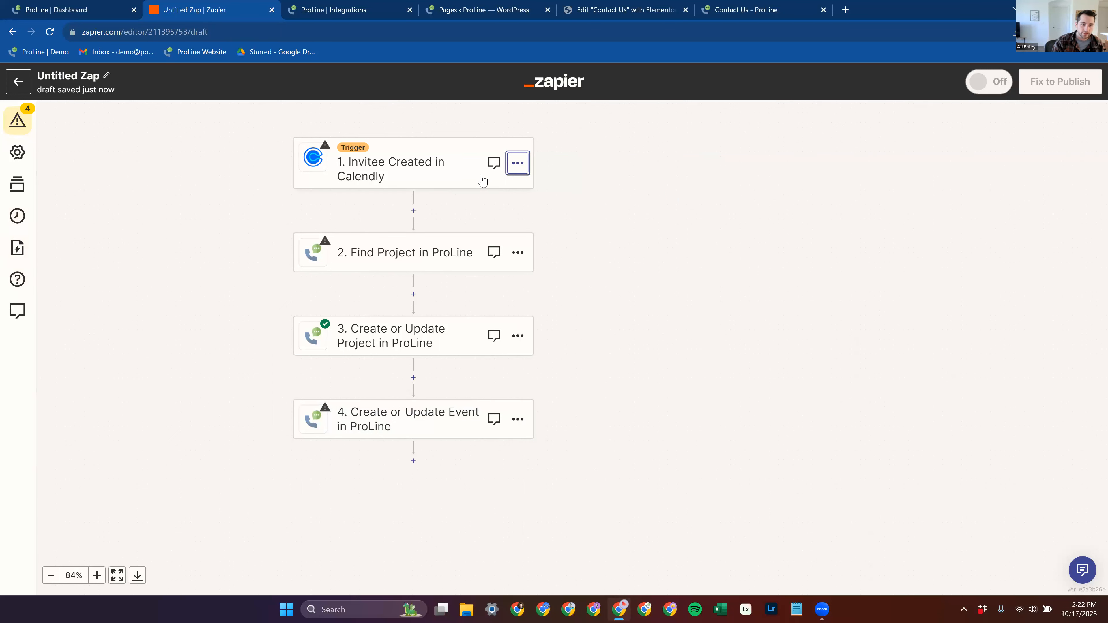
click(527, 167)
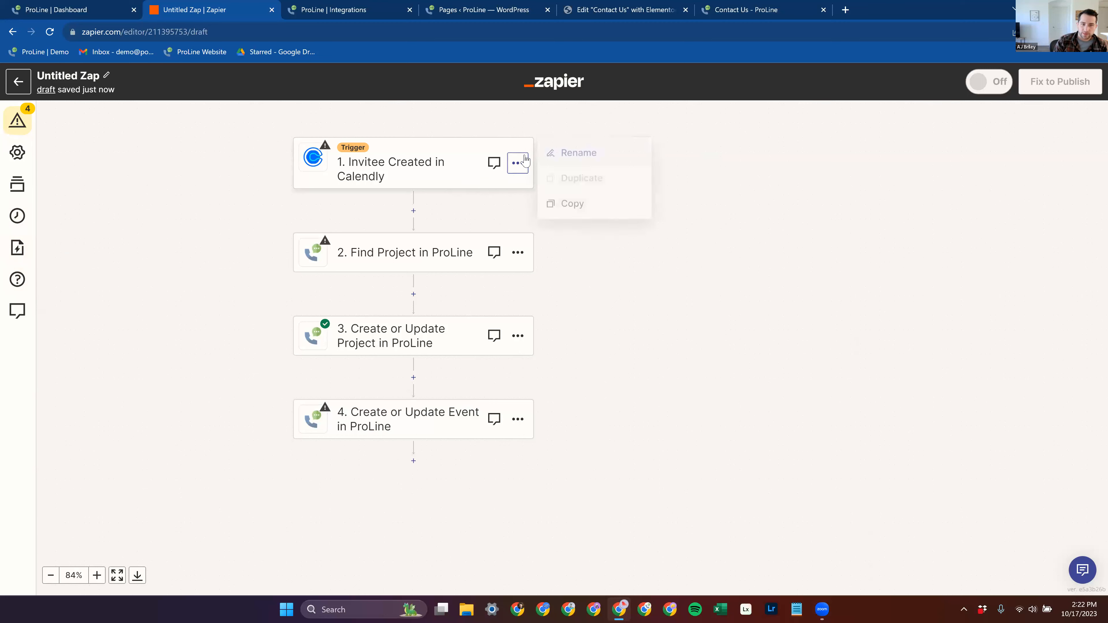
click(18, 82)
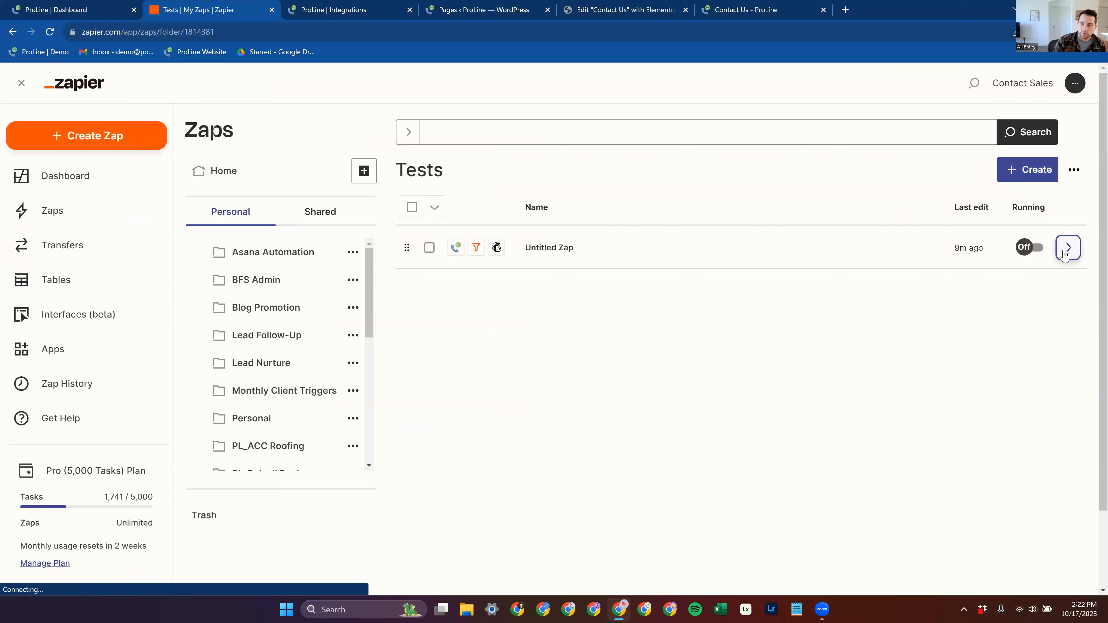
Step: Try to share the Mailchimp Zap as a template from its details, and dismiss the resulting notice
click(1069, 248)
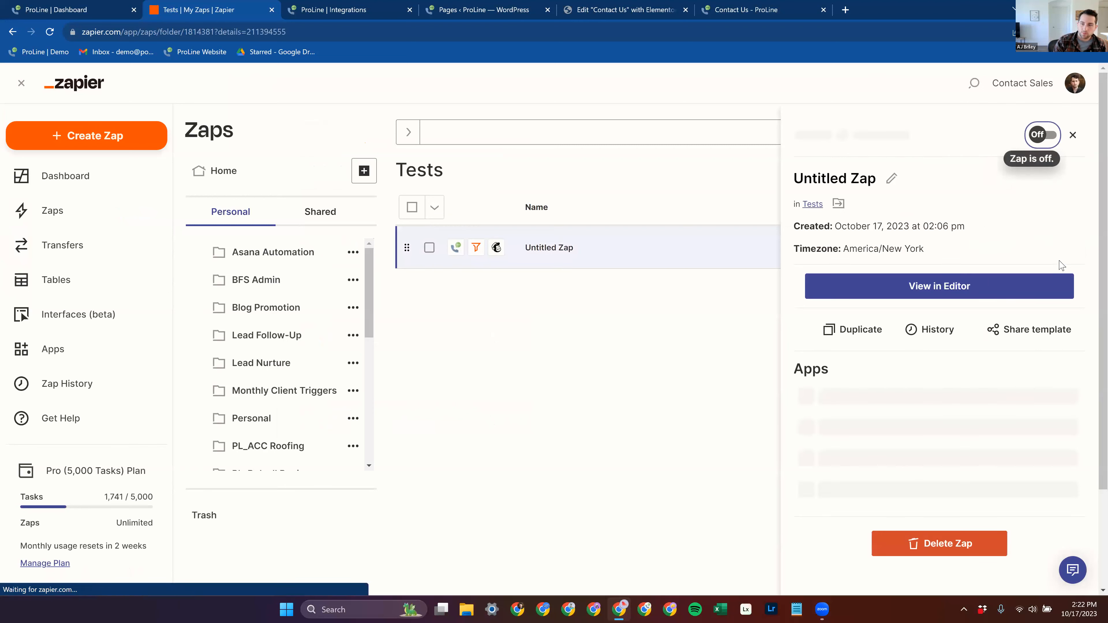
click(1032, 332)
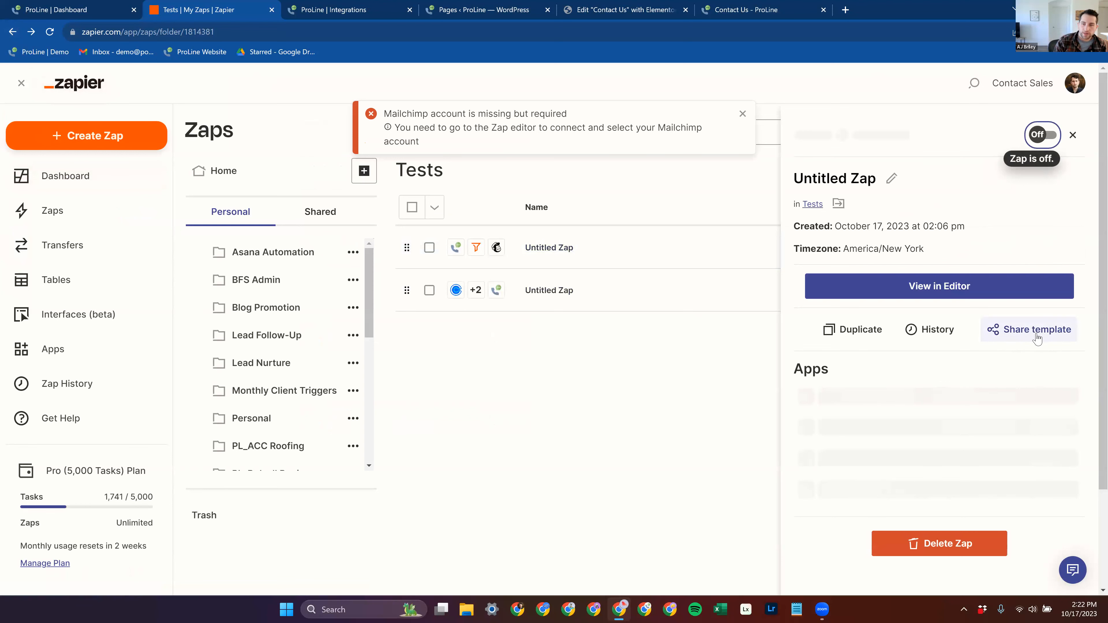
click(1034, 334)
click(743, 114)
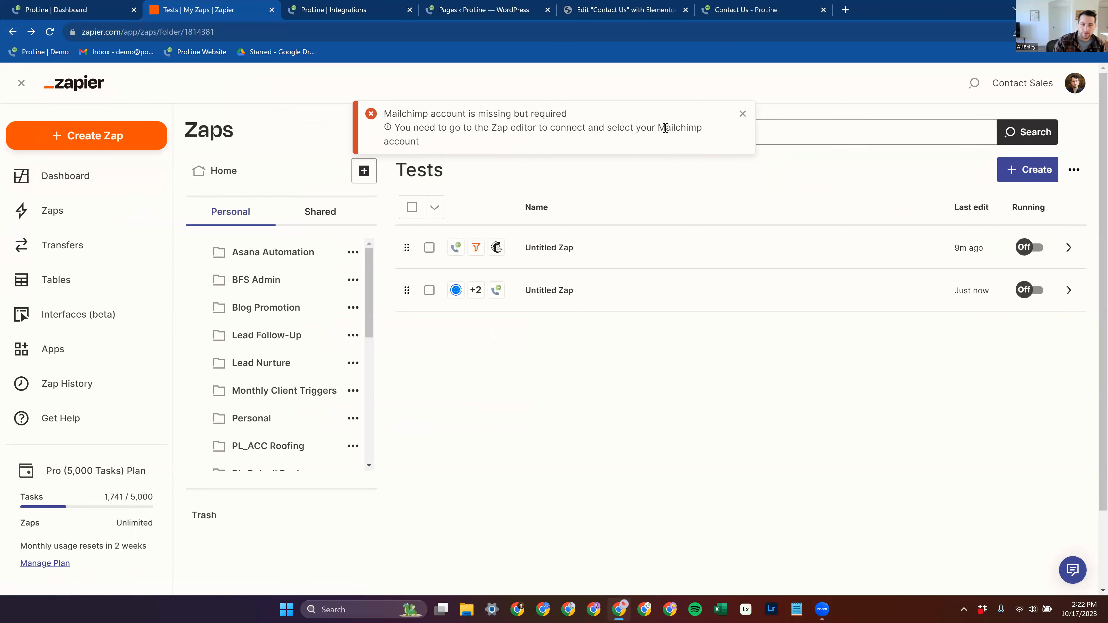
click(744, 115)
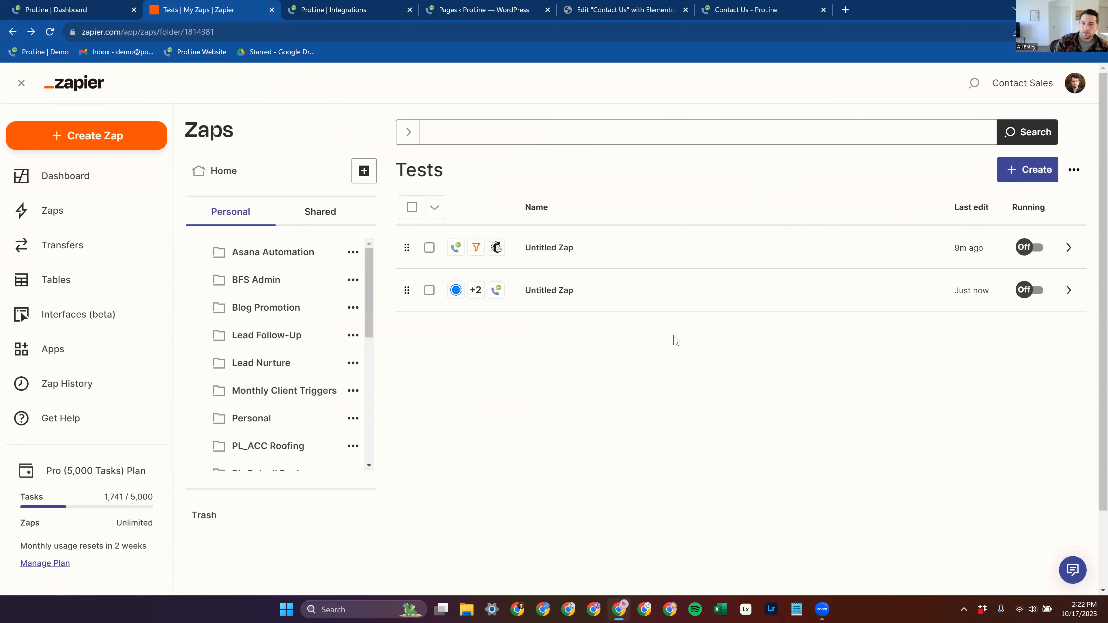
Step: Try to share the Calendly Zap as a template from its details
click(1069, 290)
click(1006, 326)
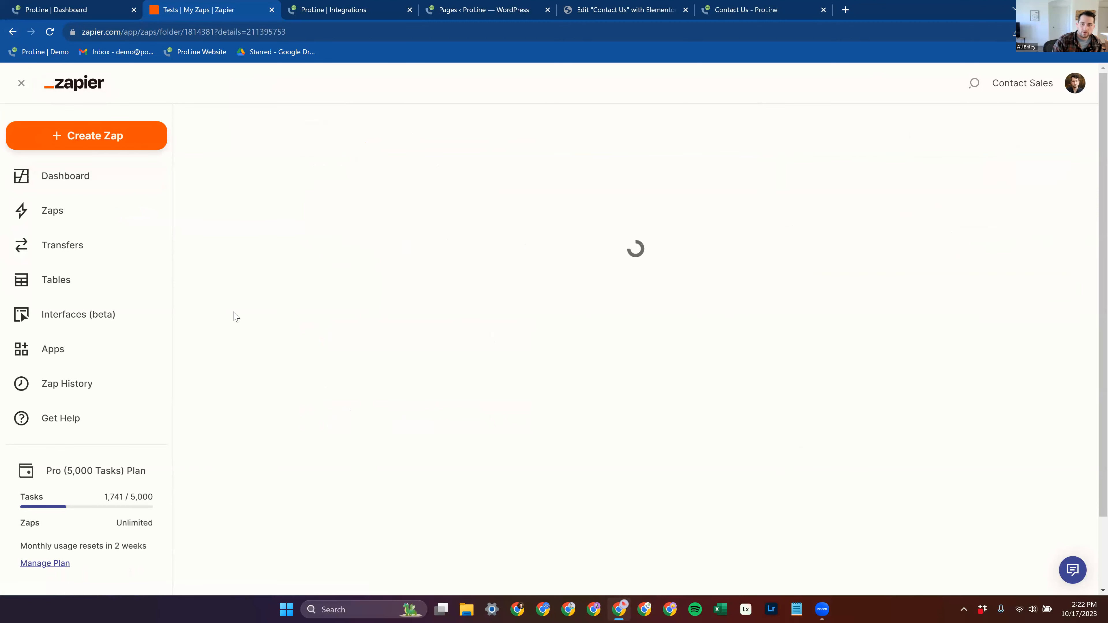
click(742, 116)
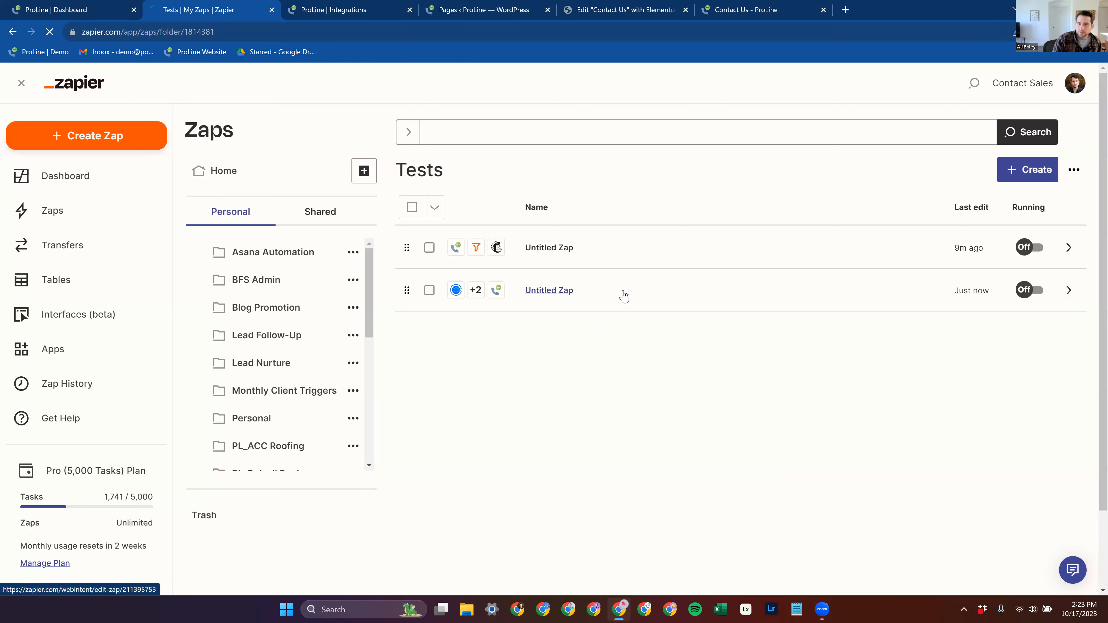
Step: Open the Calendly Zap in the editor to view its four steps, and return to the Zap list
click(551, 292)
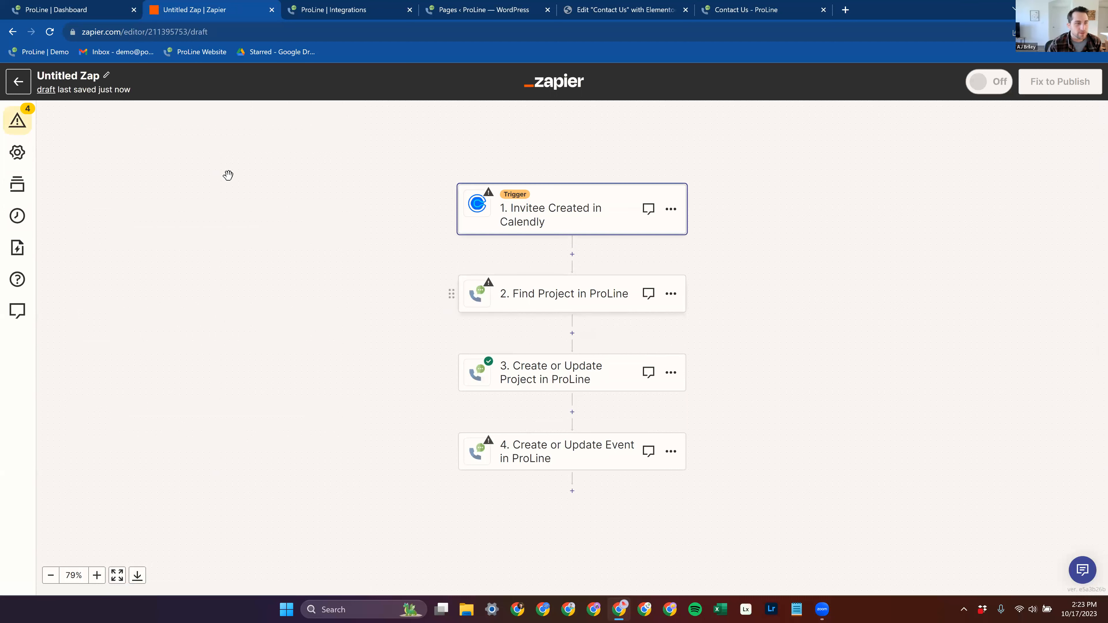
click(25, 87)
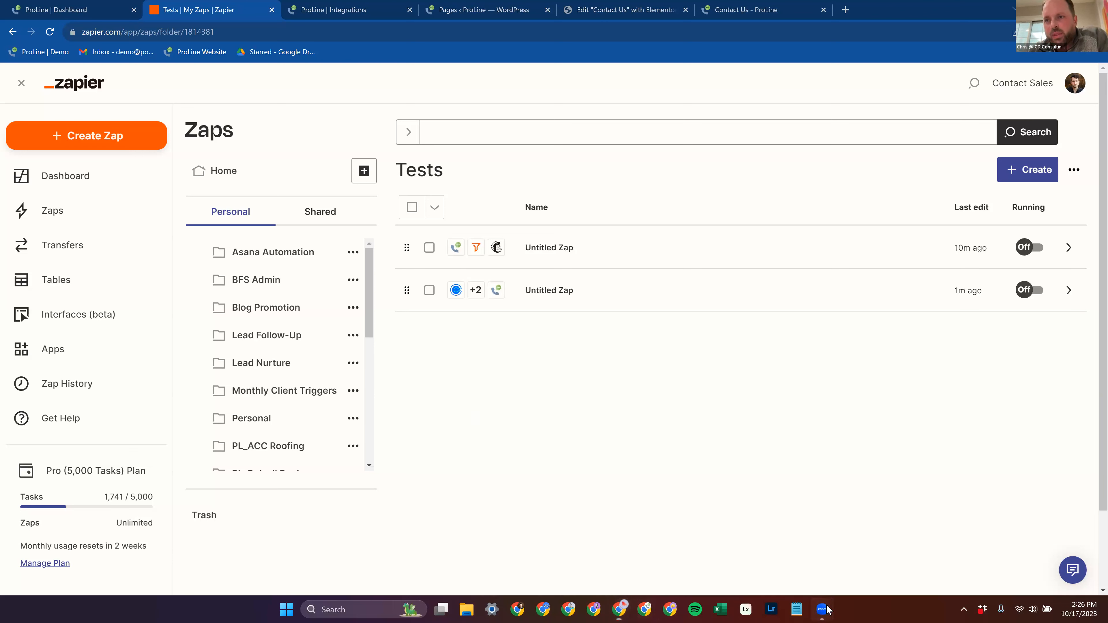
mouse_move(824, 610)
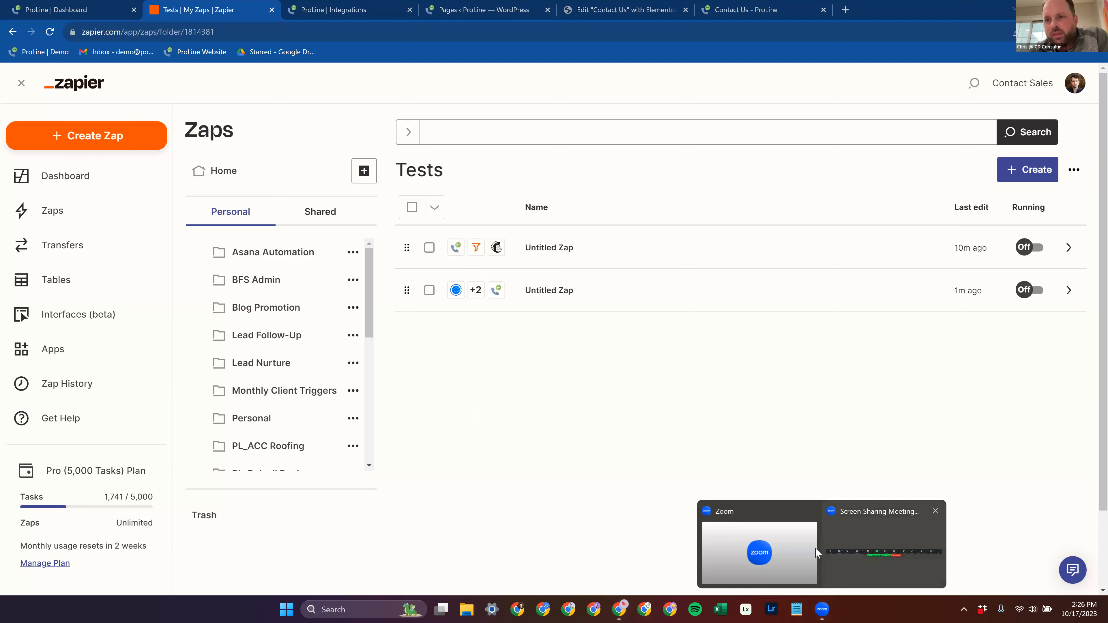
click(928, 114)
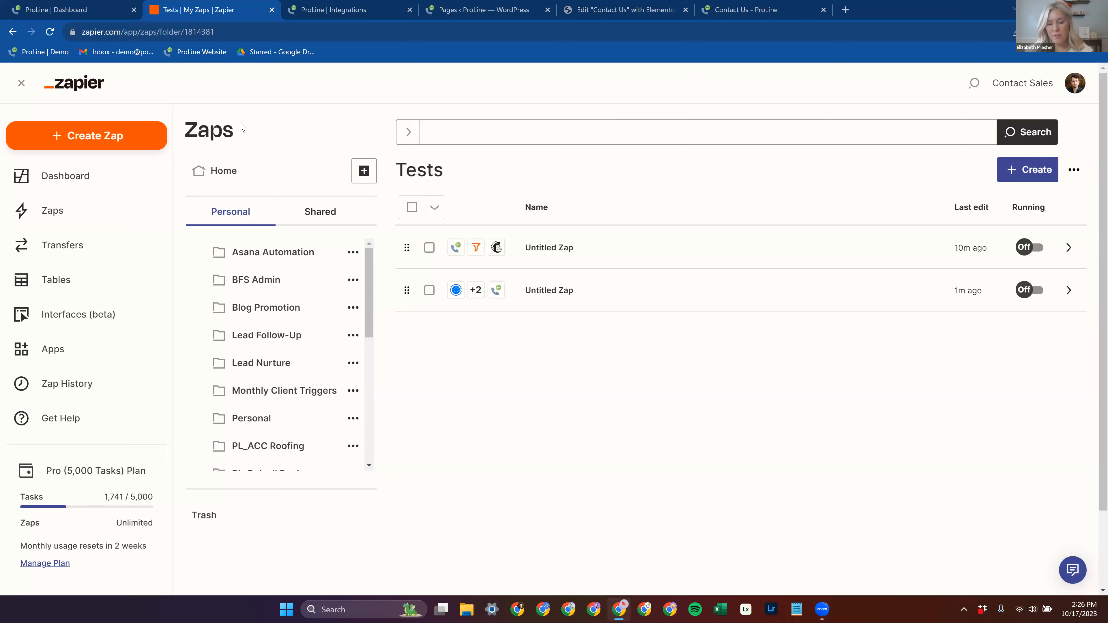
Step: Switch to ProLine, go back to the main integrations page, and examine the connected sending email account
click(345, 9)
click(468, 159)
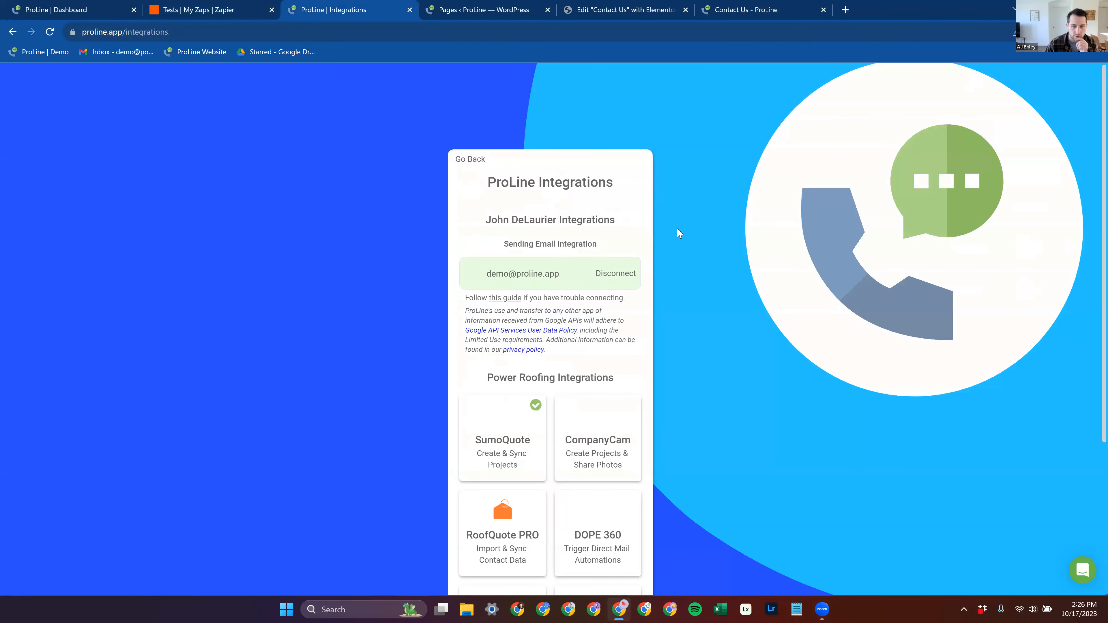
scroll(693, 222, down, 4)
scroll(696, 222, up, 3)
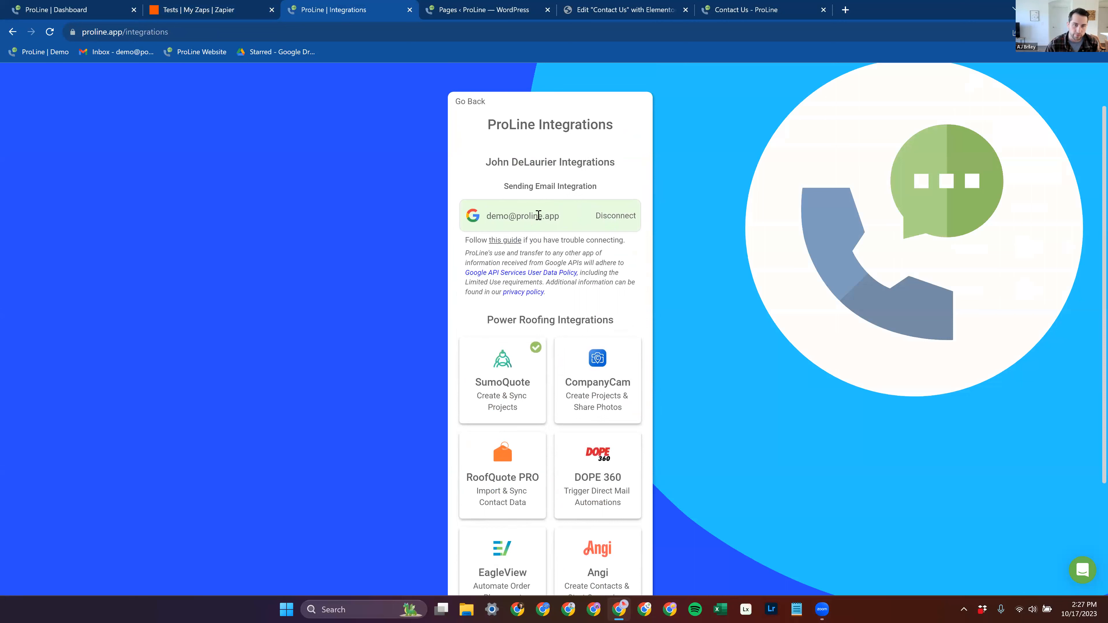
drag(565, 216, 485, 215)
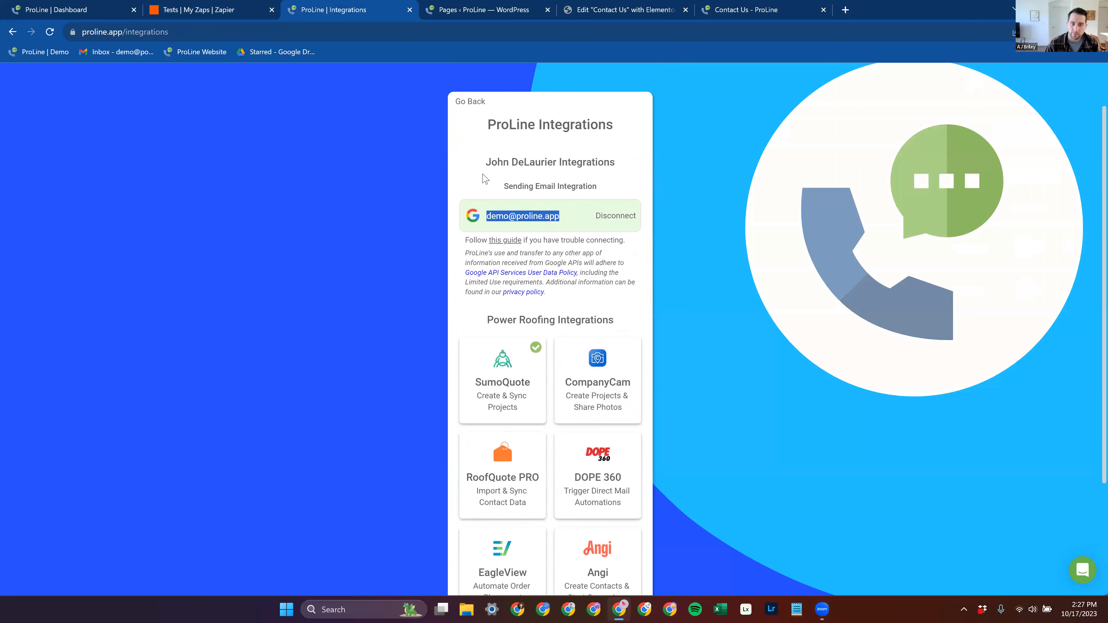
click(478, 172)
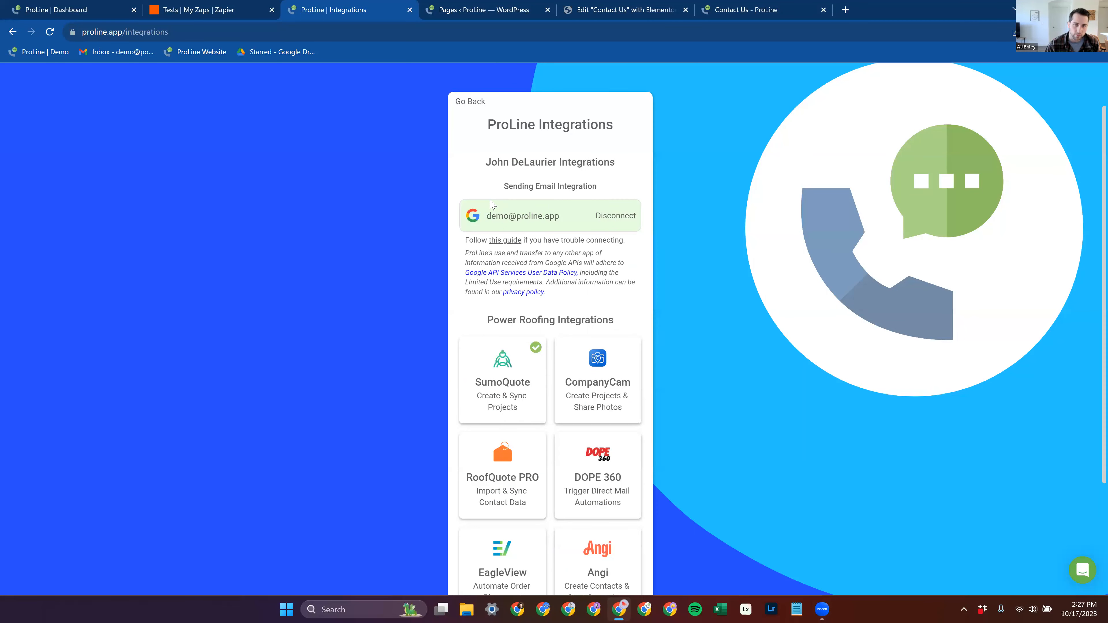
Step: Open the Web Leads integration and bring up its New Lead Webhooks settings
scroll(574, 236, down, 3)
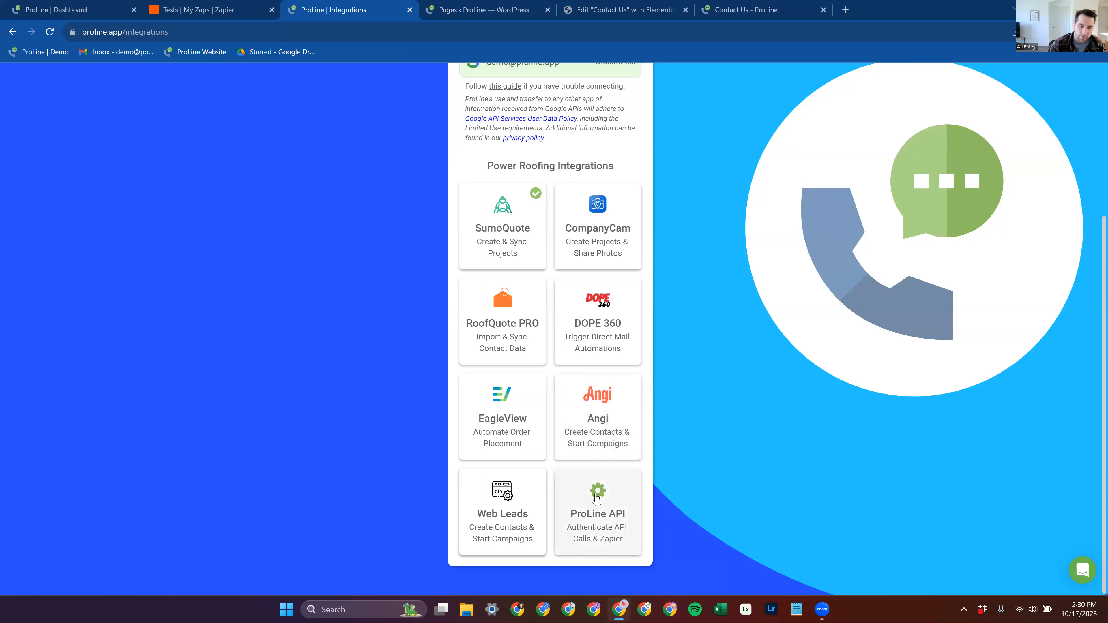
click(499, 506)
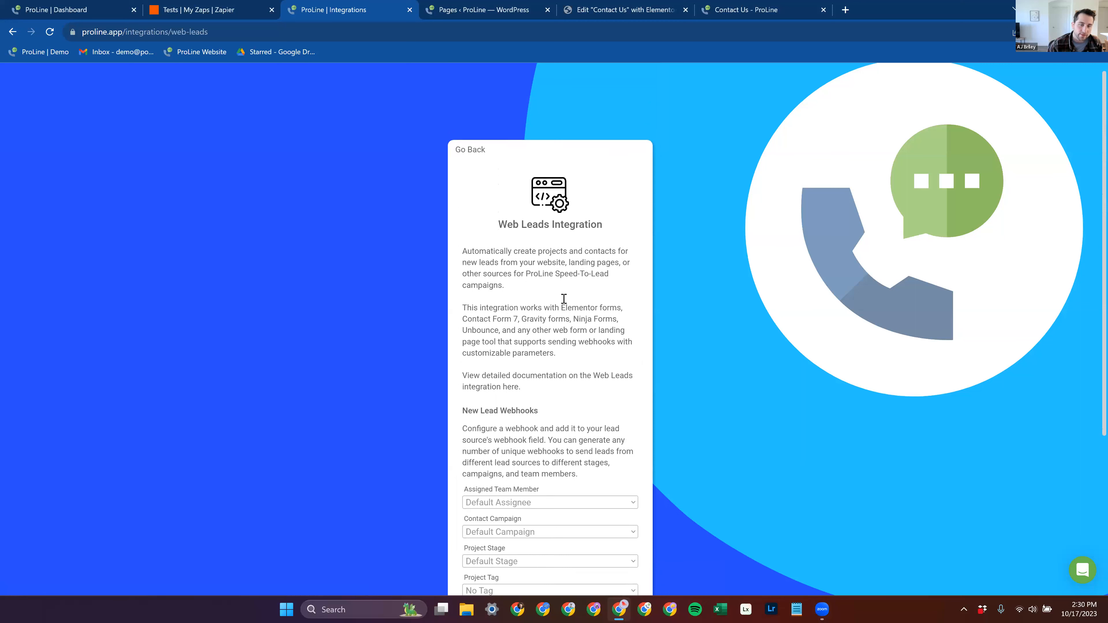
scroll(564, 297, down, 2)
scroll(545, 286, down, 2)
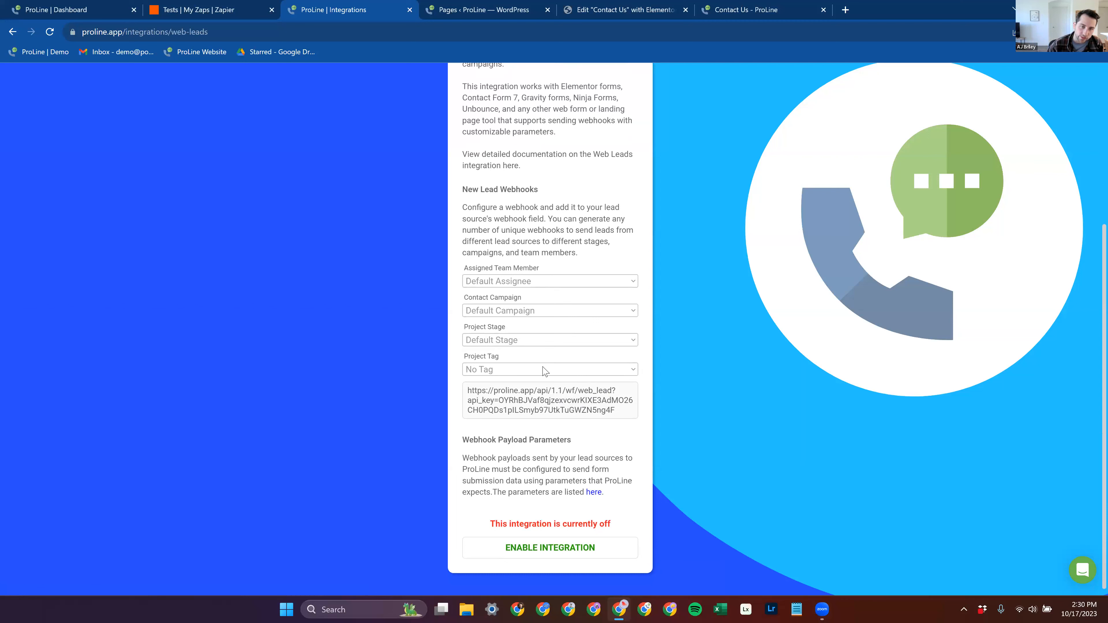
Step: Set the webhook's Contact Campaign to SPEED TO LEAD | MISC LEADS and its Project Stage to SALES | NEW LEADS, and review the page
click(519, 314)
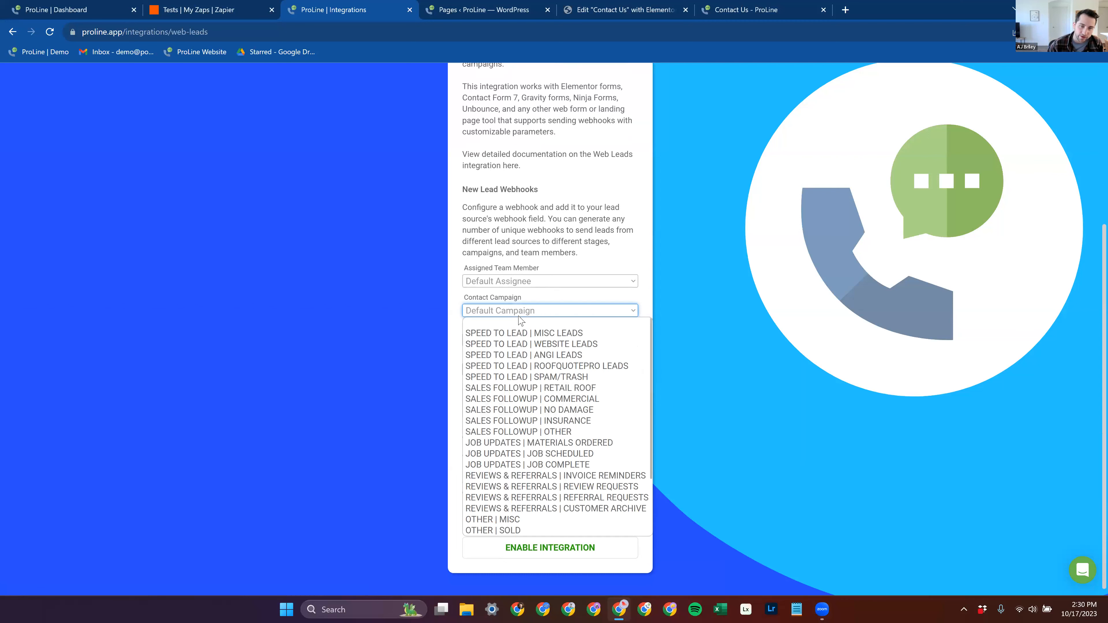
click(537, 333)
click(540, 342)
click(541, 363)
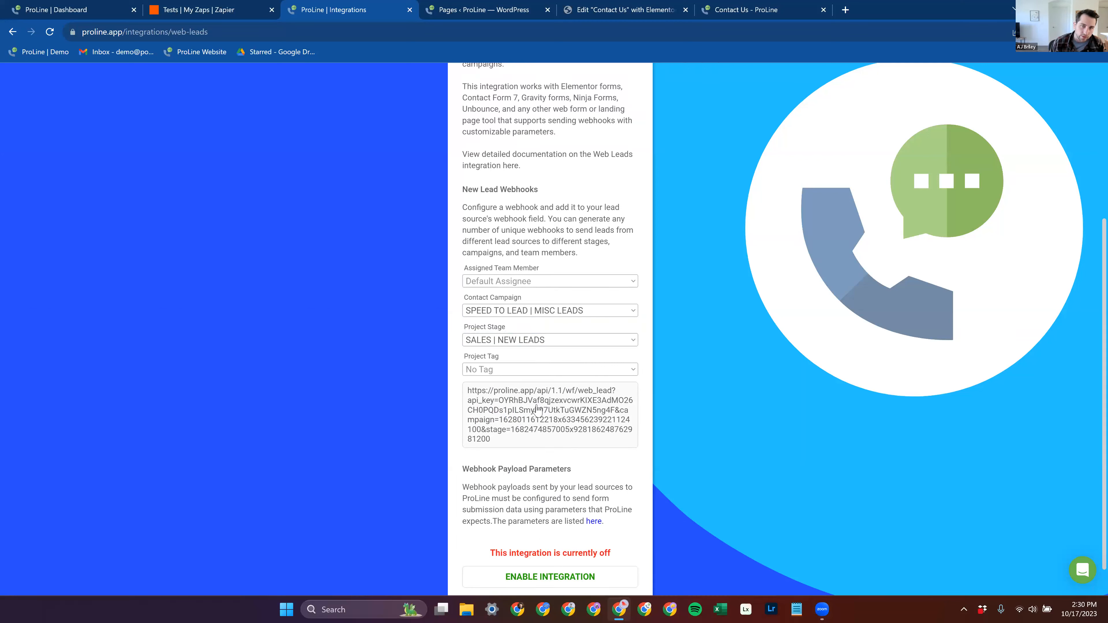
scroll(538, 410, up, 5)
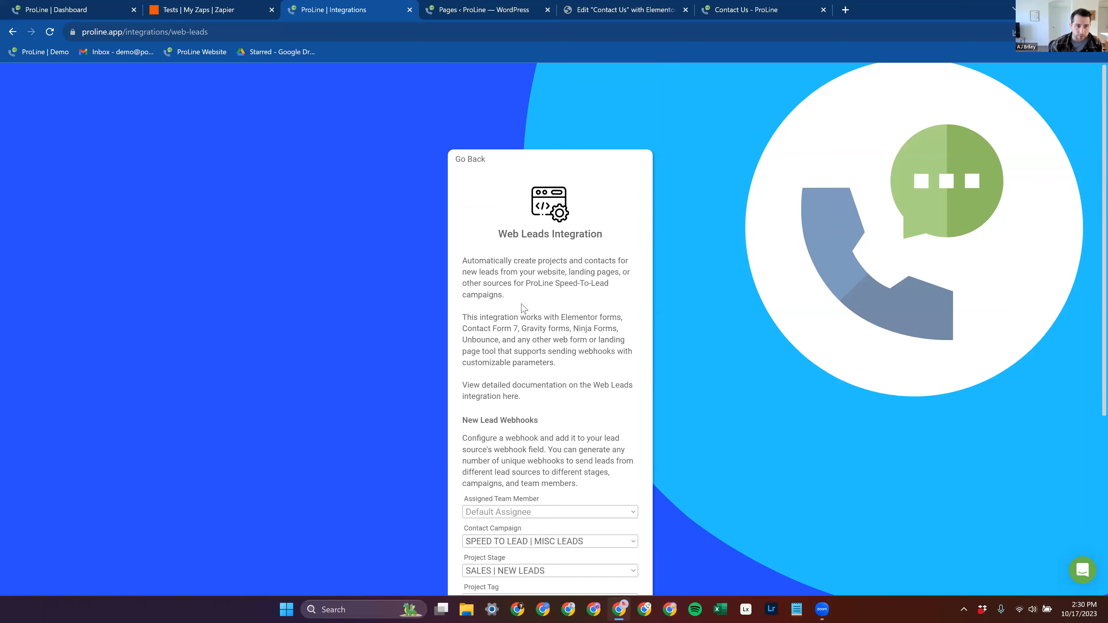
scroll(552, 380, down, 3)
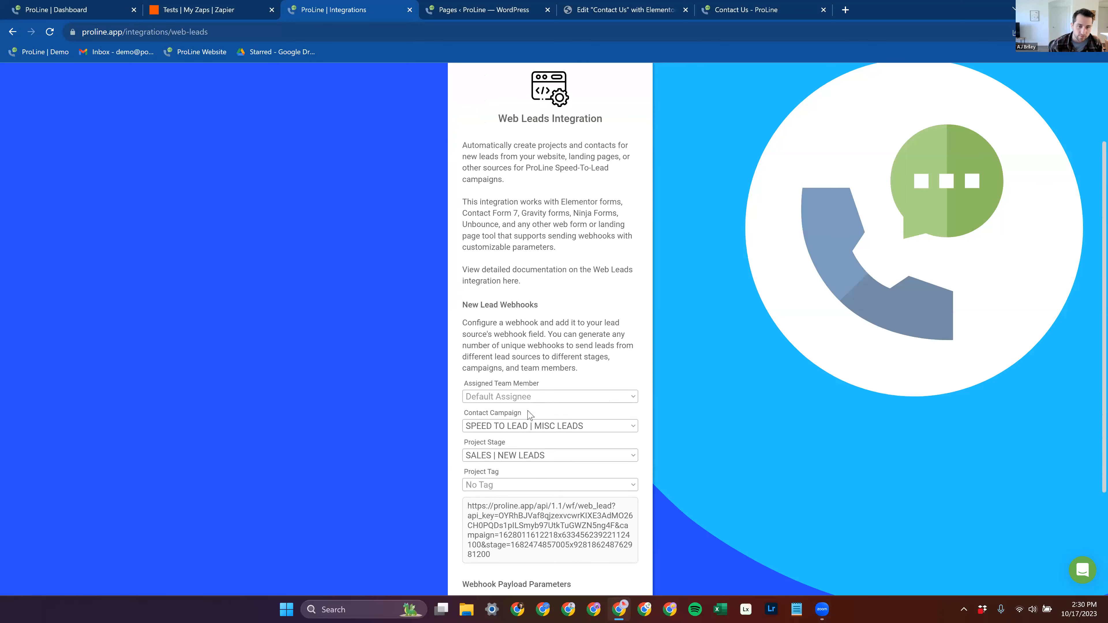
Step: Examine the New Lead Webhooks settings, the generated webhook URL and the Webhook Payload Parameters section of the Web Leads page
scroll(530, 415, down, 4)
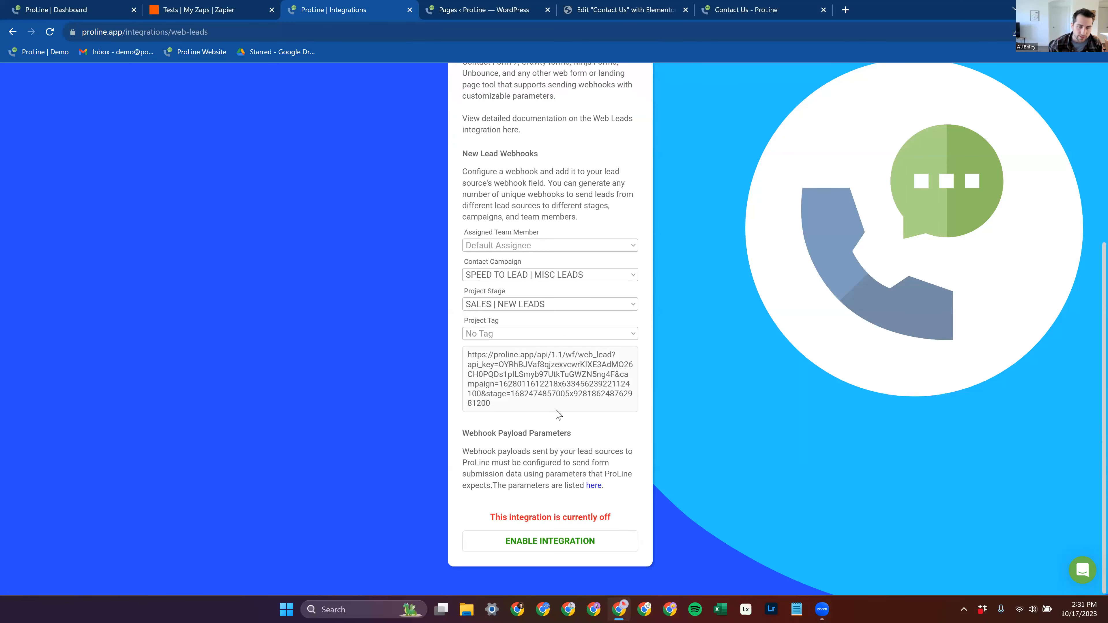
scroll(556, 414, up, 6)
scroll(593, 416, down, 4)
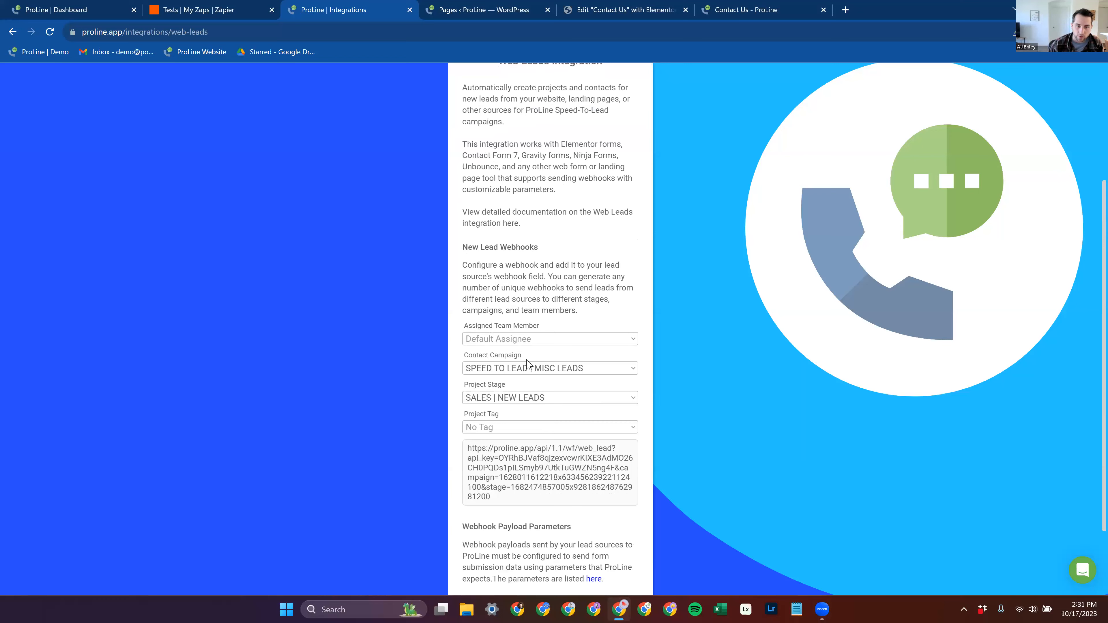
scroll(503, 384, up, 3)
scroll(524, 406, down, 4)
scroll(545, 436, up, 6)
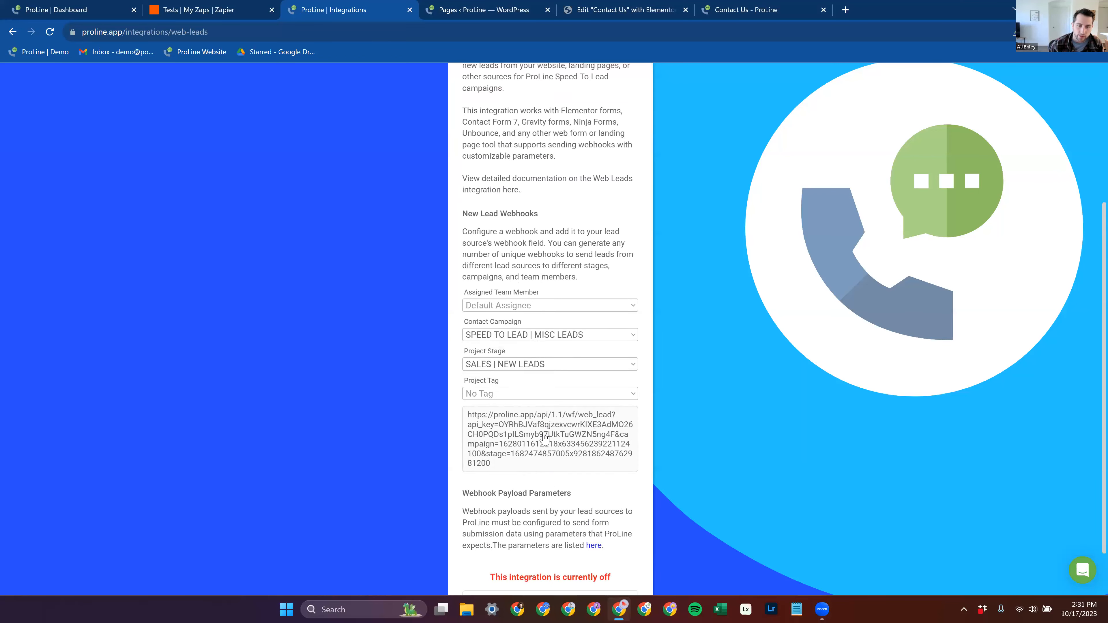
scroll(498, 428, down, 7)
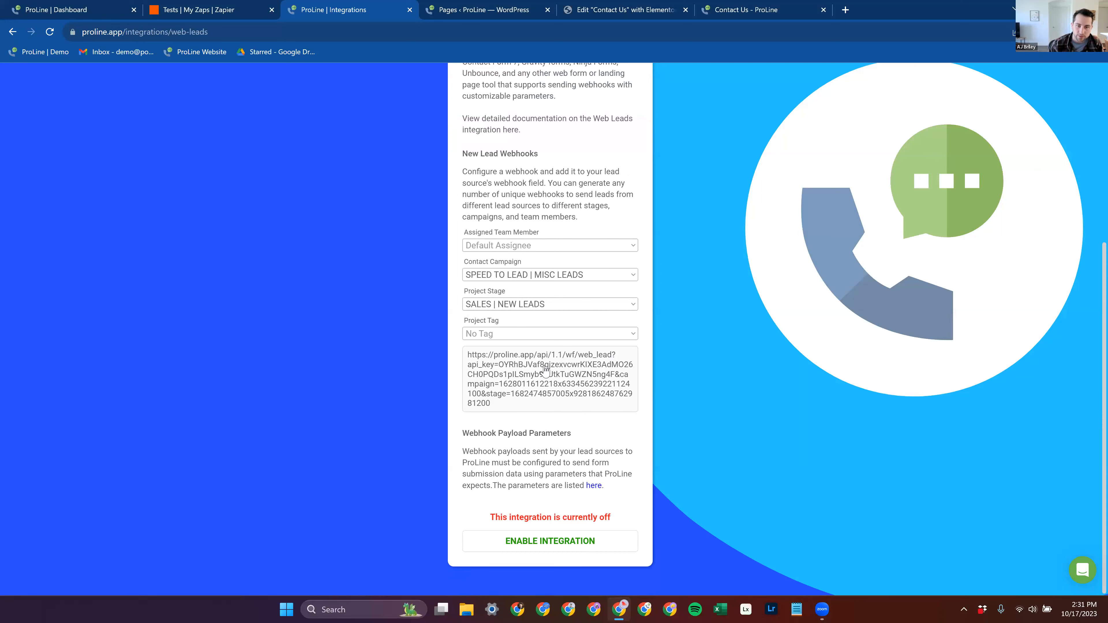
scroll(557, 428, up, 10)
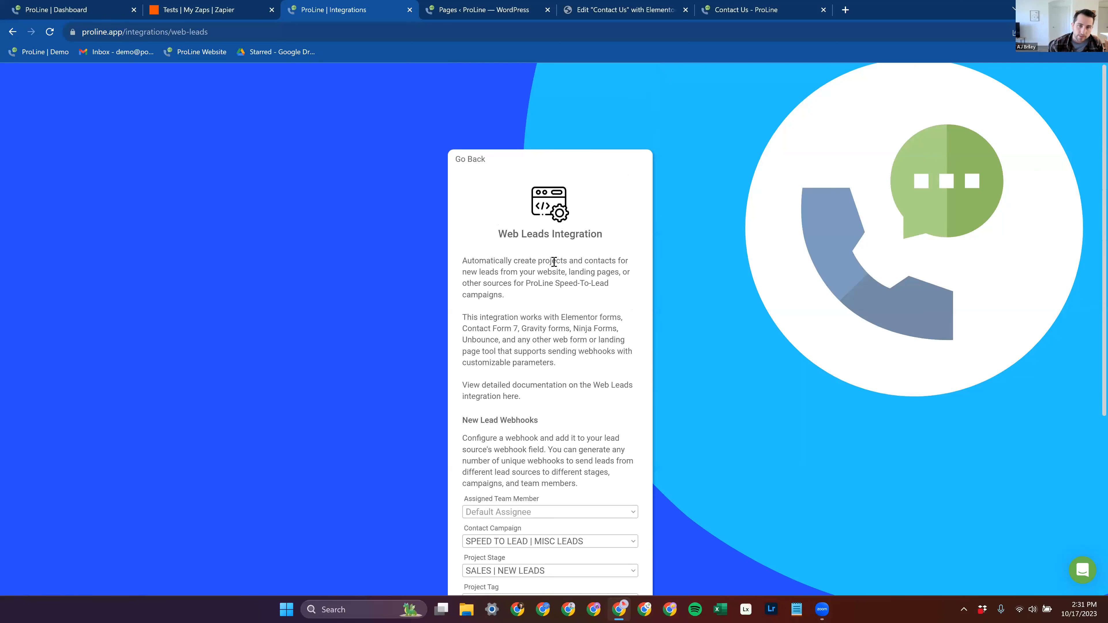
Step: Return to the main integrations page to view the Power Roofing Integrations, and reopen the Web Leads integration
click(478, 162)
scroll(633, 209, down, 5)
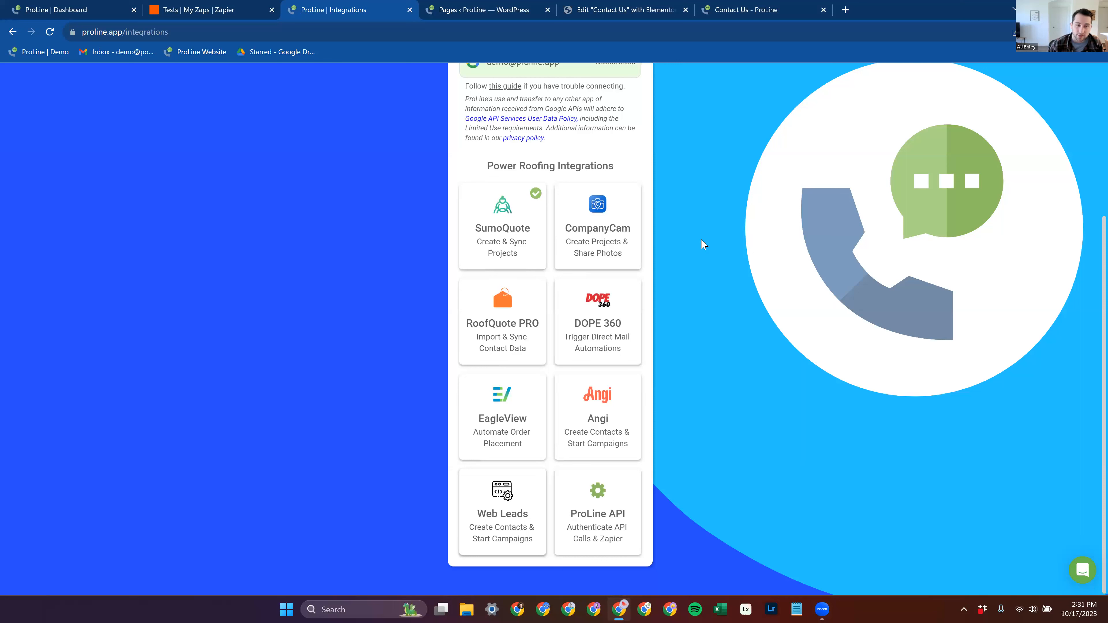
click(503, 511)
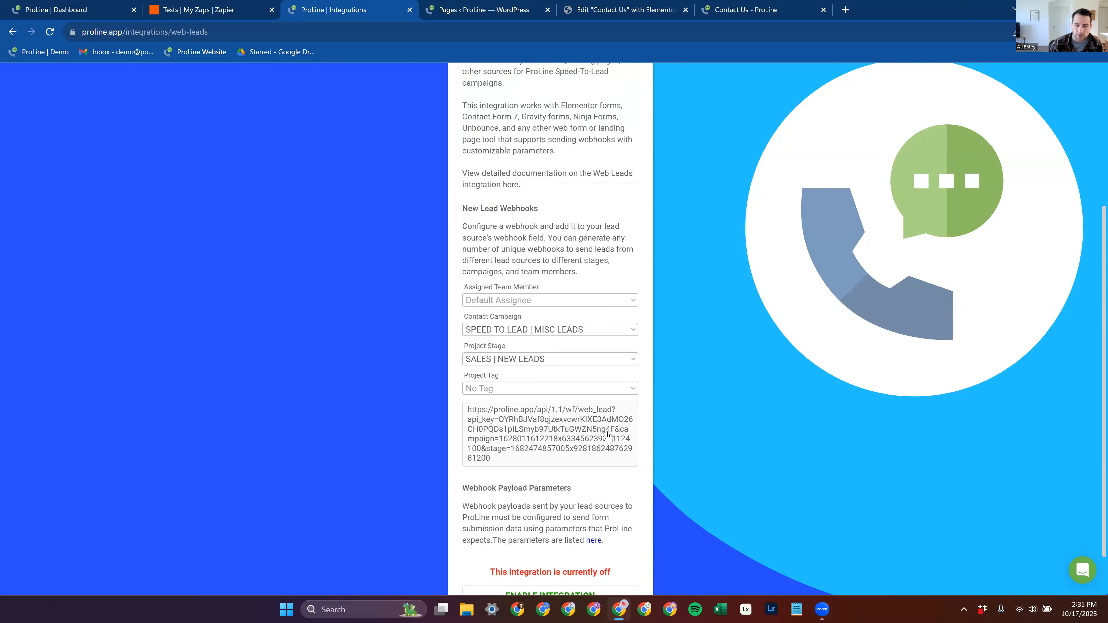
Step: Open the linked webhook payload parameters documentation in a new tab and switch to it
scroll(607, 435, down, 1)
right_click(594, 485)
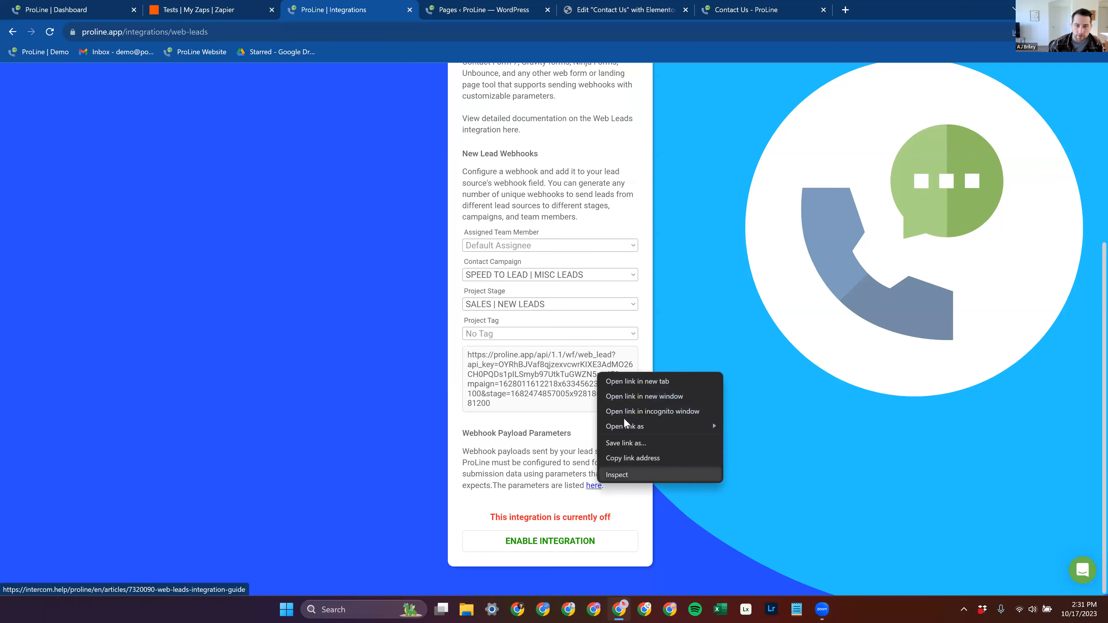
click(633, 382)
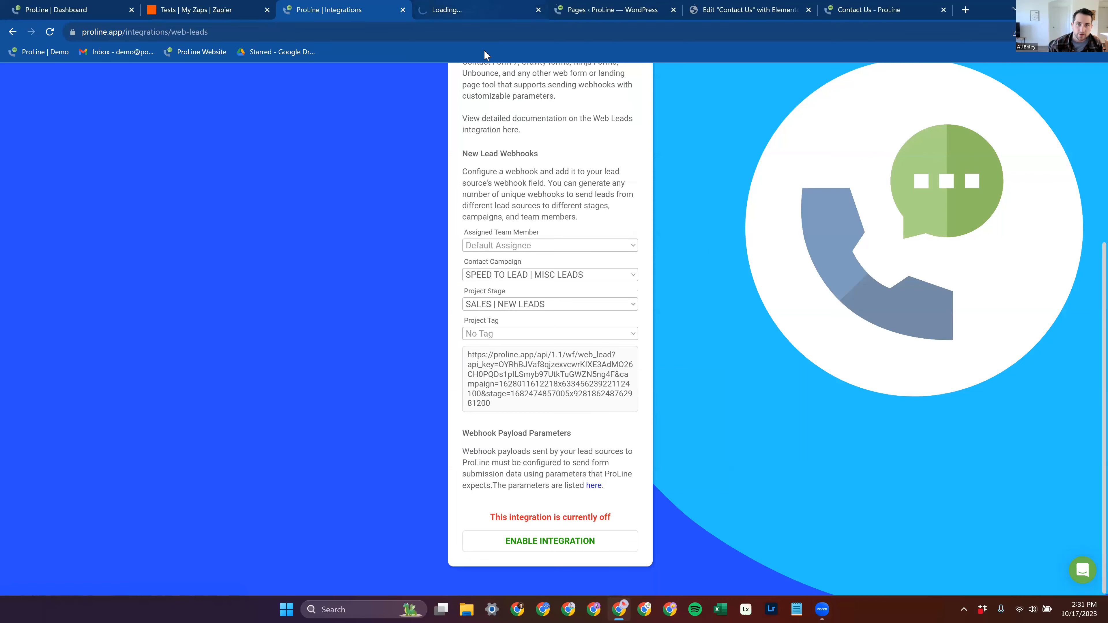
key(ctrl+Tab)
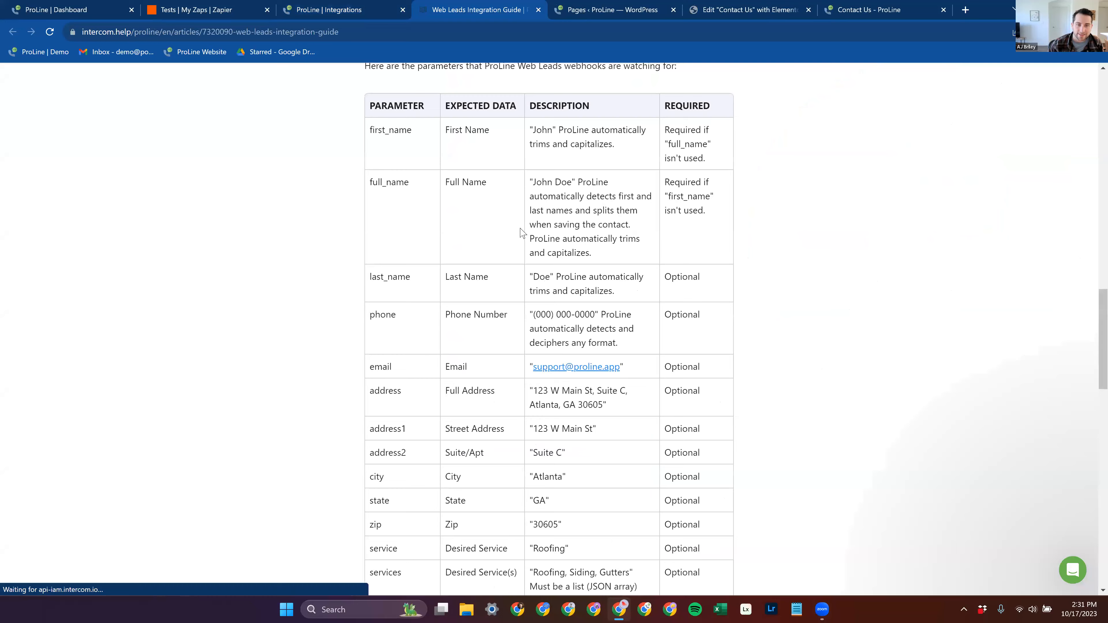
Step: Read the guide's Special Instructions for Contact Form 7, its important notes and Step 4: Enable Integration
scroll(493, 255, down, 15)
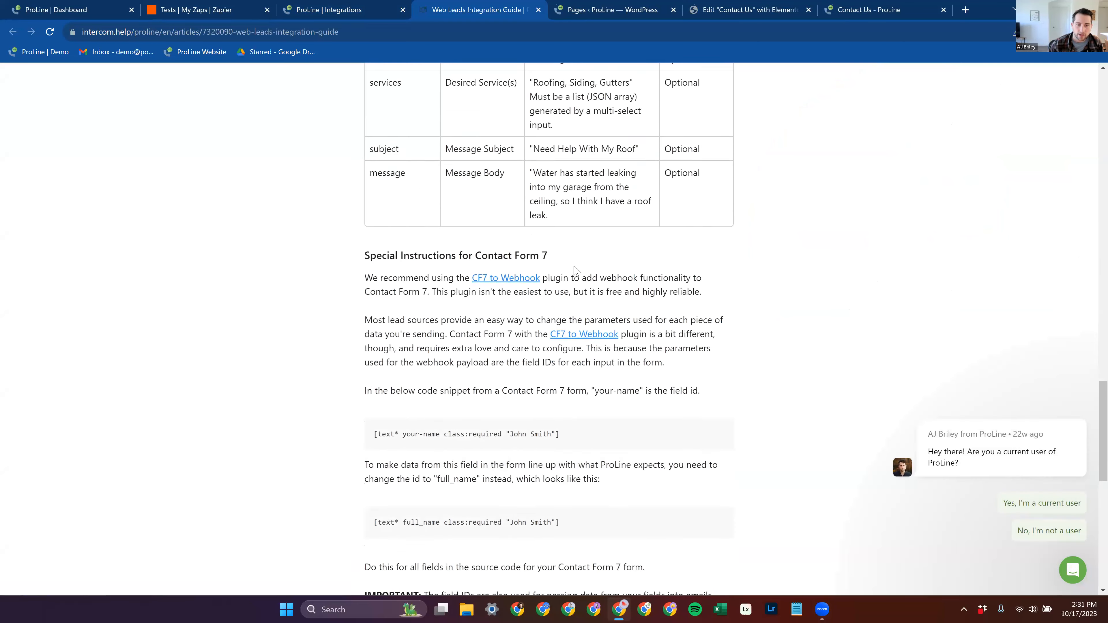
scroll(478, 249, down, 5)
scroll(452, 235, up, 4)
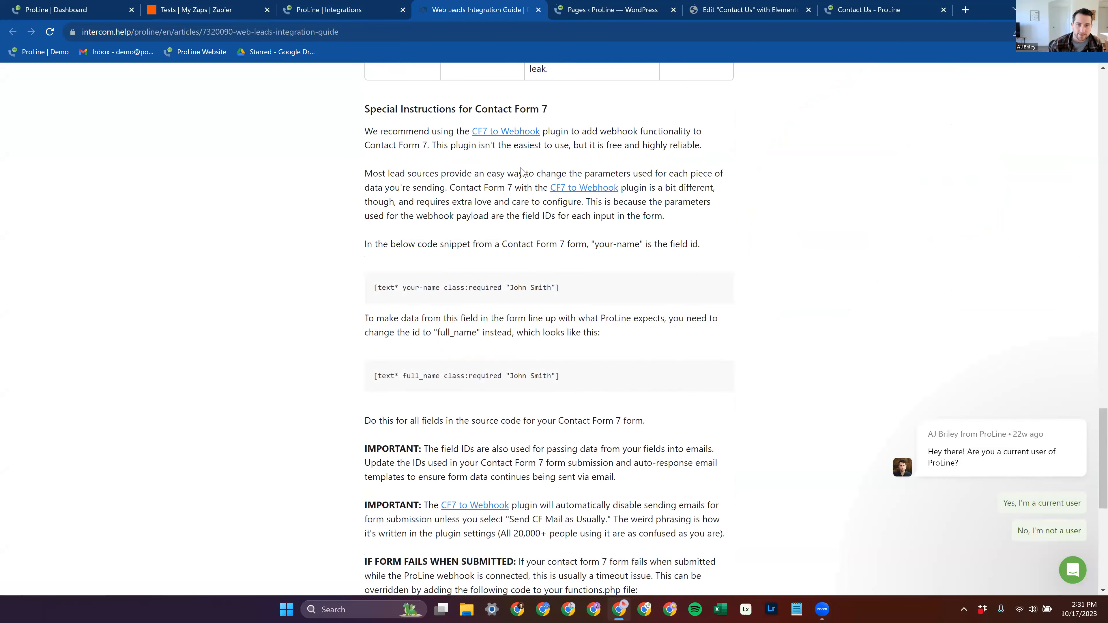
scroll(452, 233, down, 6)
scroll(493, 262, up, 8)
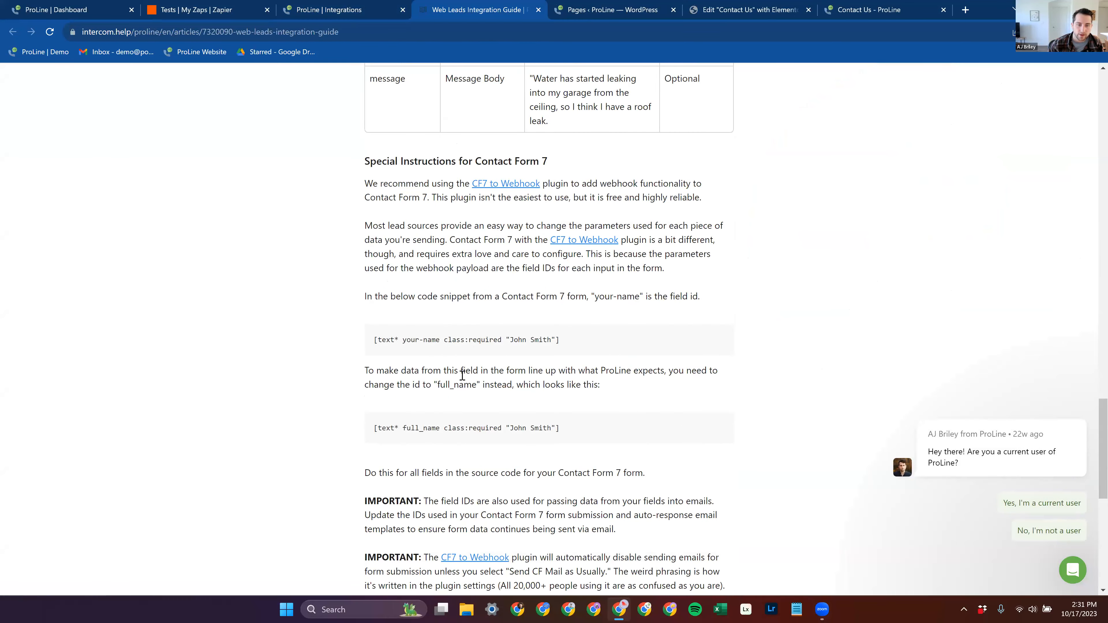
scroll(439, 345, down, 10)
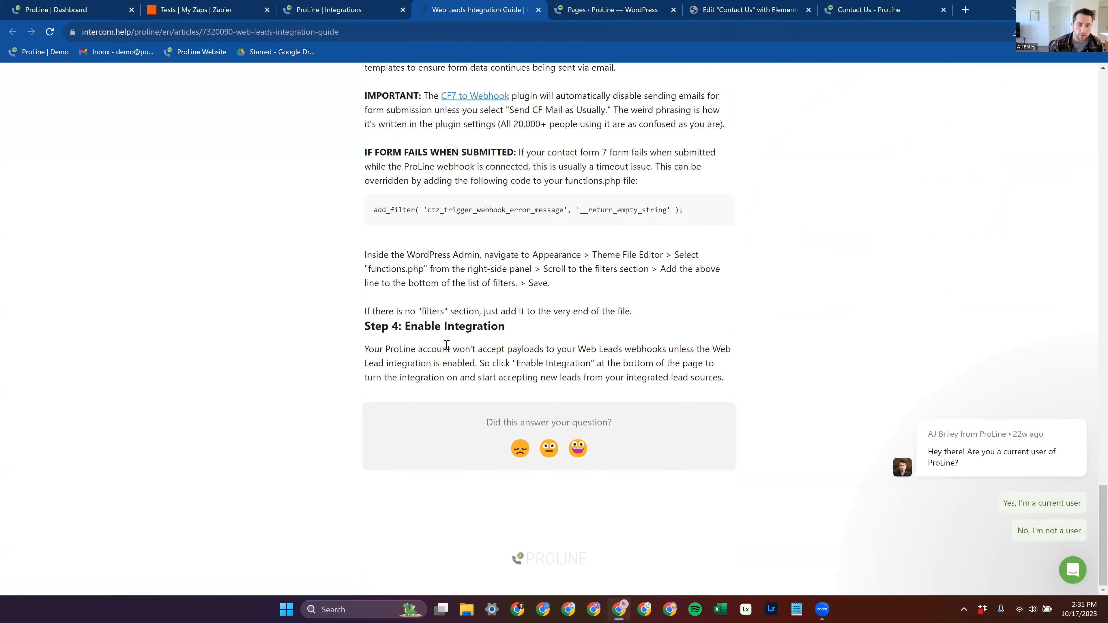
scroll(468, 331, up, 17)
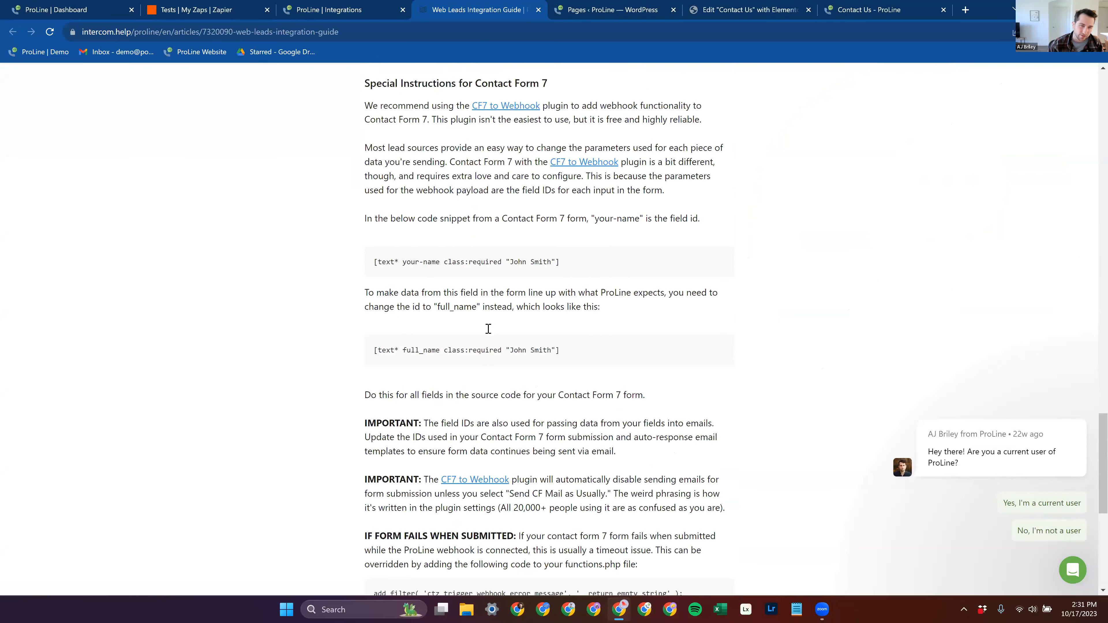
scroll(503, 342, down, 10)
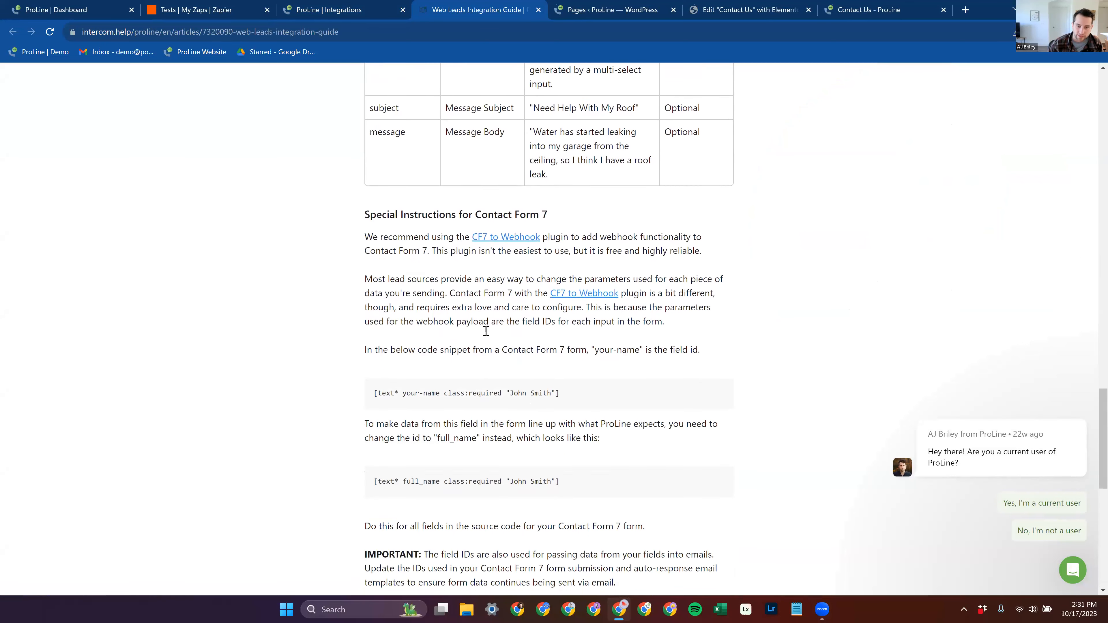
scroll(484, 334, down, 5)
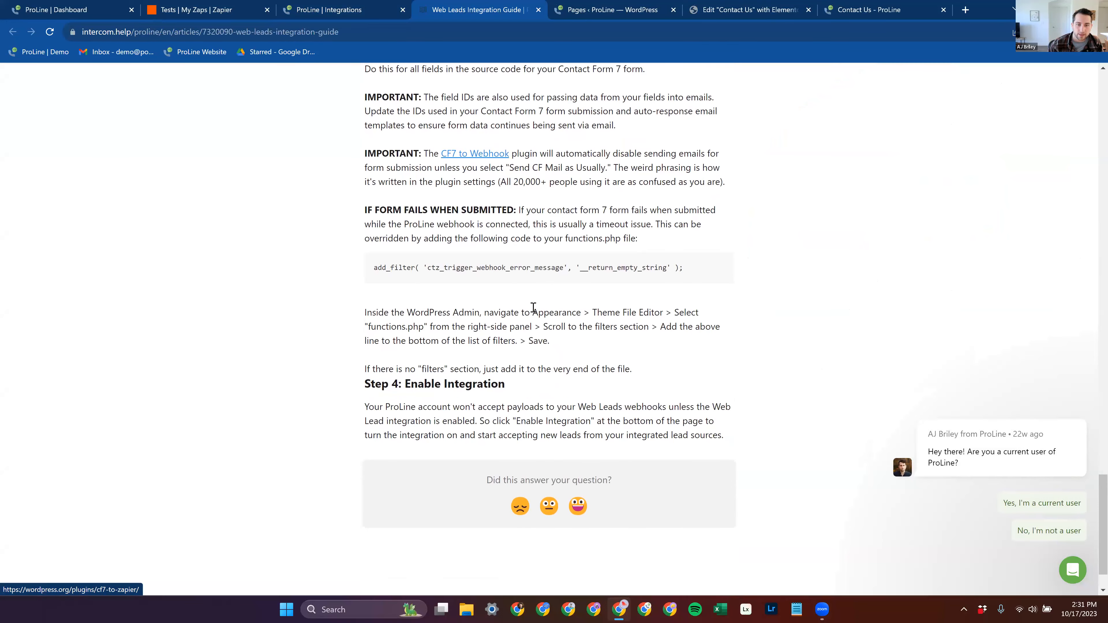
scroll(480, 332, up, 4)
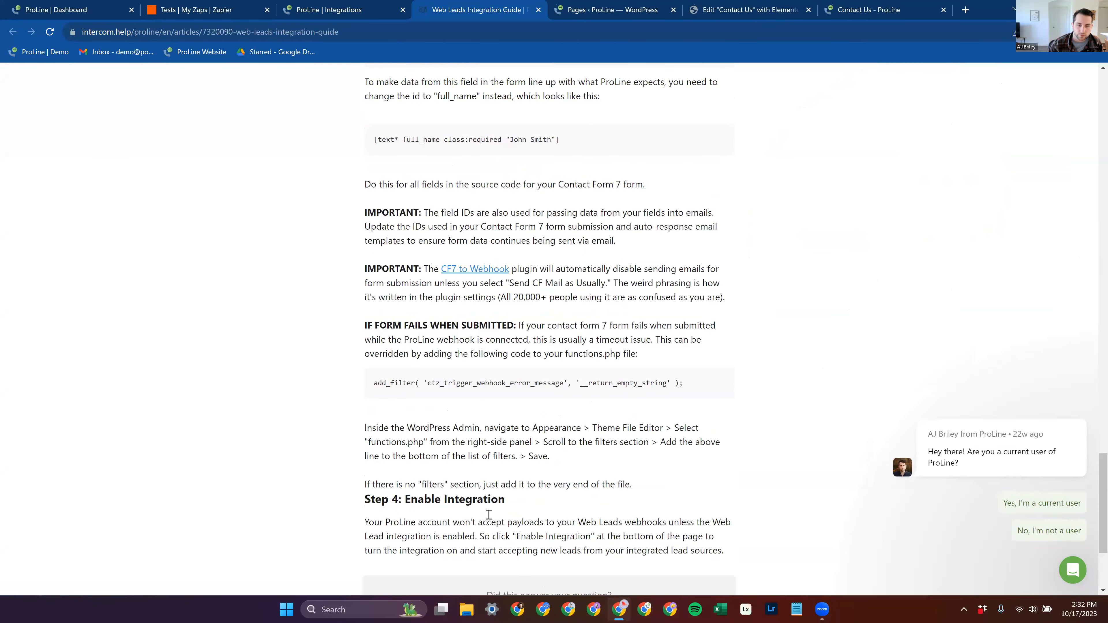
scroll(429, 367, up, 3)
scroll(620, 420, down, 5)
scroll(446, 389, up, 15)
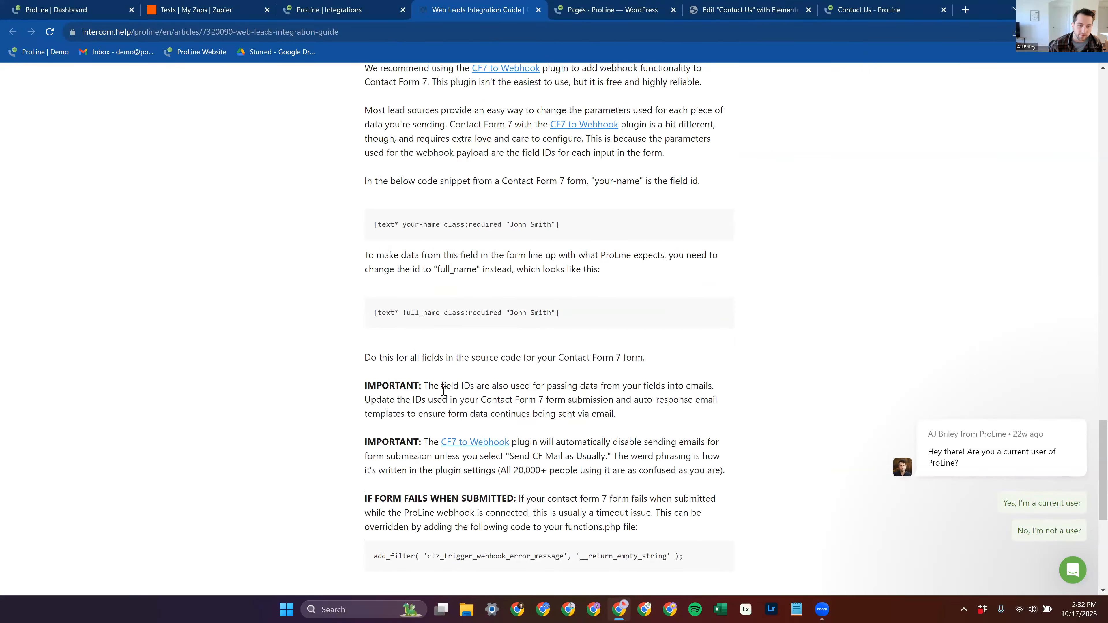
Step: Review the guide's Step 2 lead source links and Step 3 parameter table, checking the ProLine integrations tab in between
scroll(502, 395, up, 11)
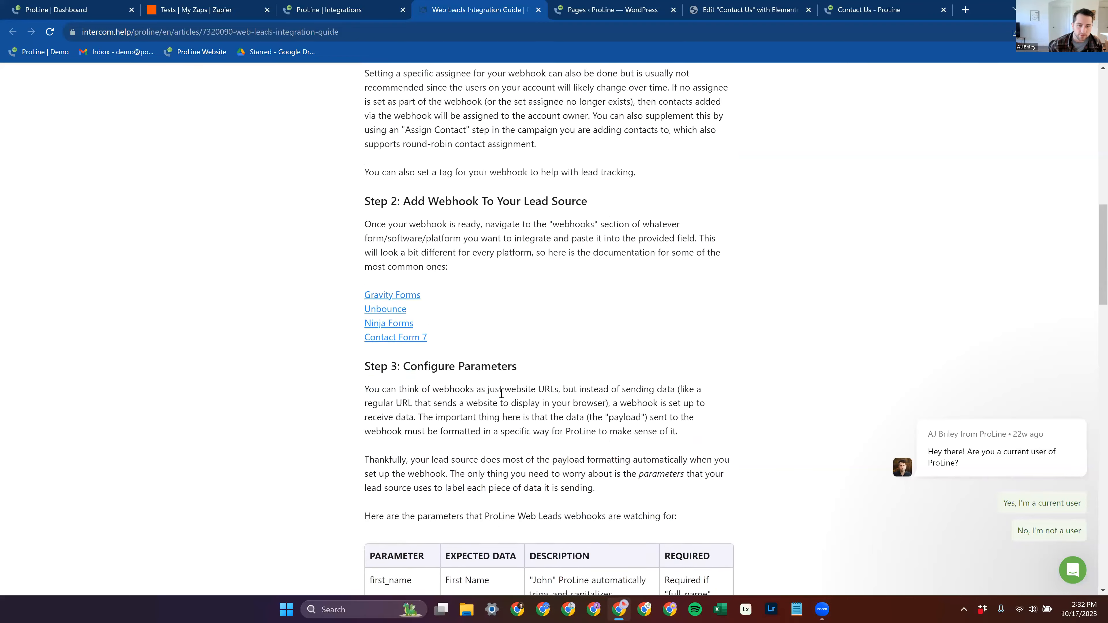
scroll(511, 395, down, 12)
click(330, 10)
click(454, 10)
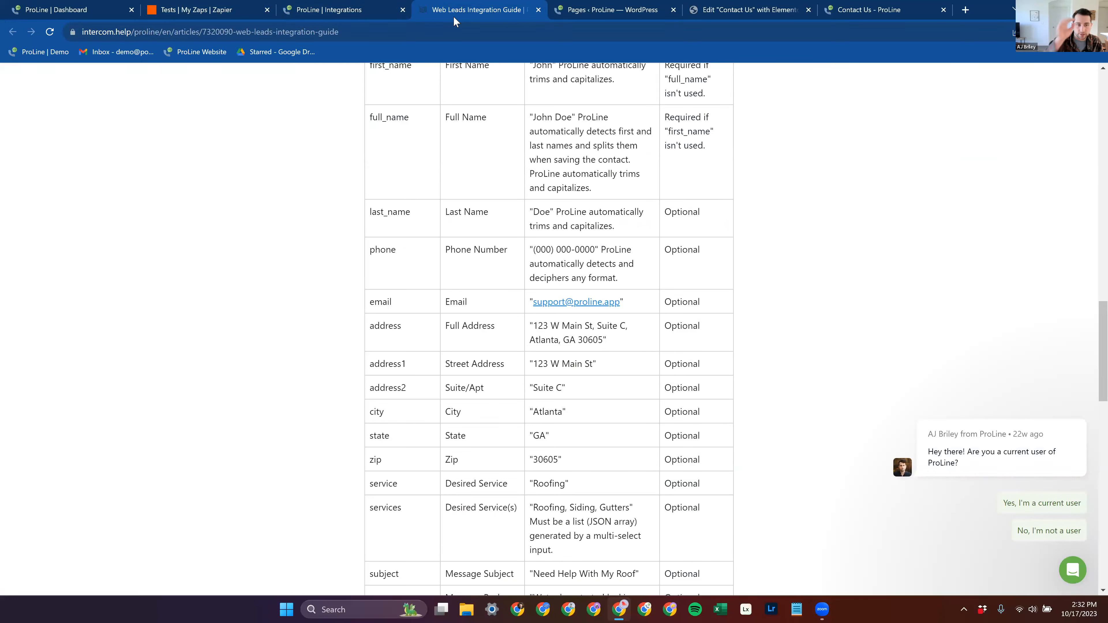
scroll(371, 203, down, 1)
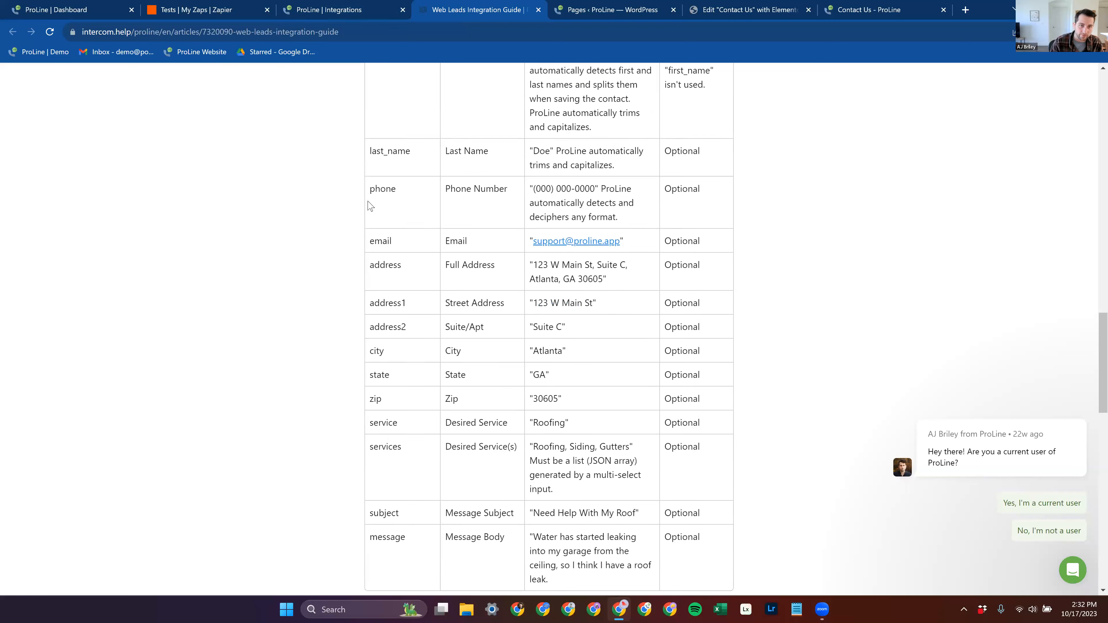
scroll(384, 218, up, 4)
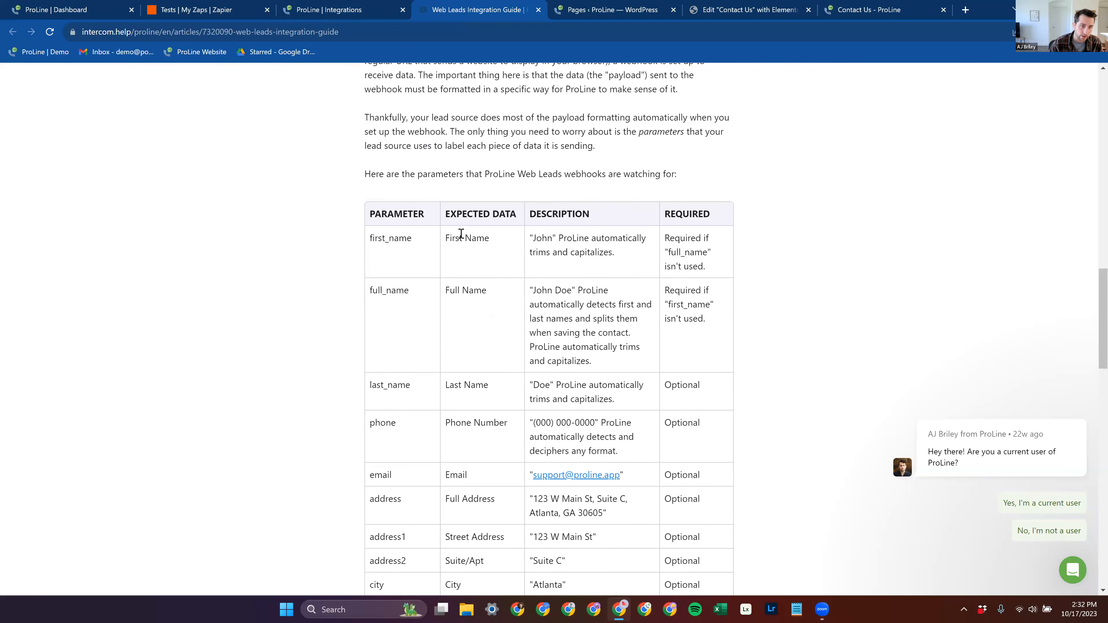
scroll(488, 275, up, 6)
scroll(487, 318, up, 3)
scroll(427, 439, down, 1)
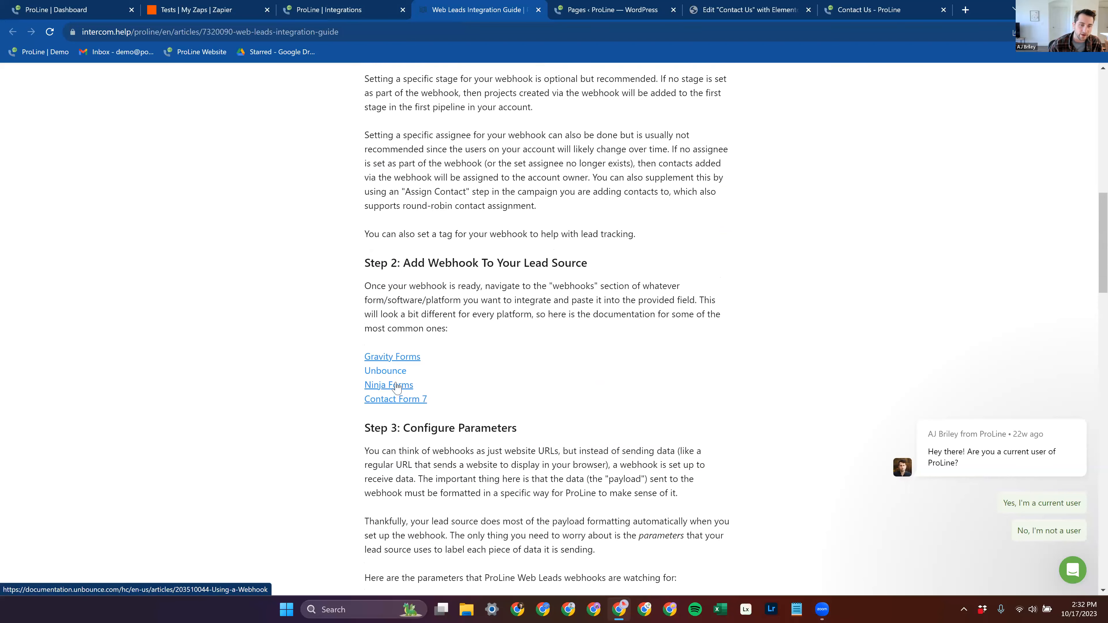
scroll(394, 375, down, 1)
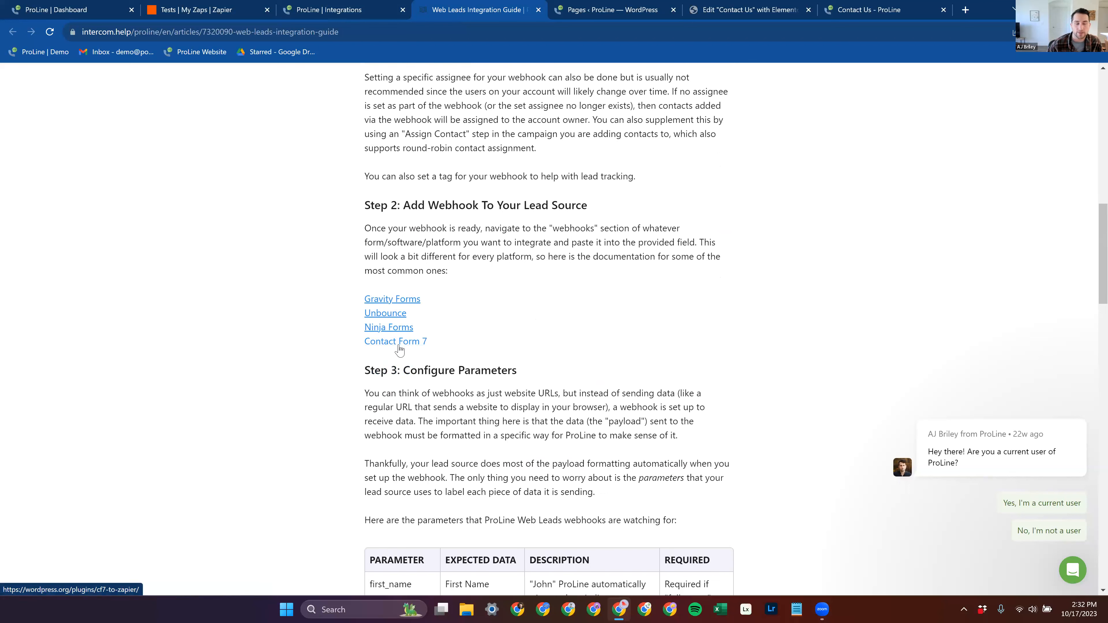
scroll(400, 350, down, 20)
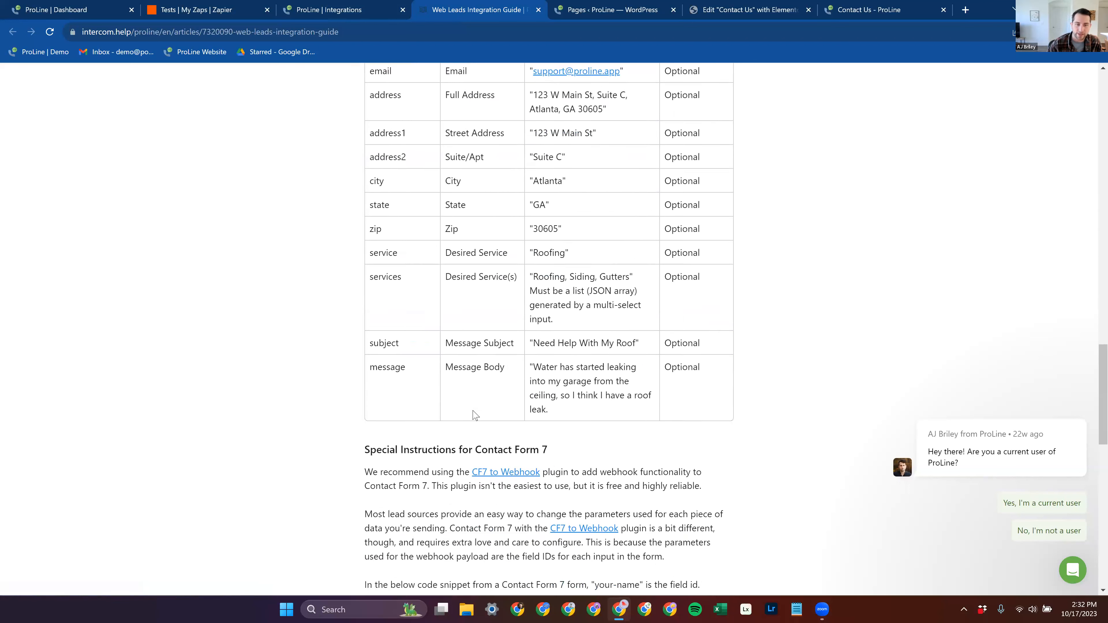
Step: Highlight the first Contact Form 7 code snippet and its "your-name" field ID, and clear the selection
drag(561, 340, 371, 341)
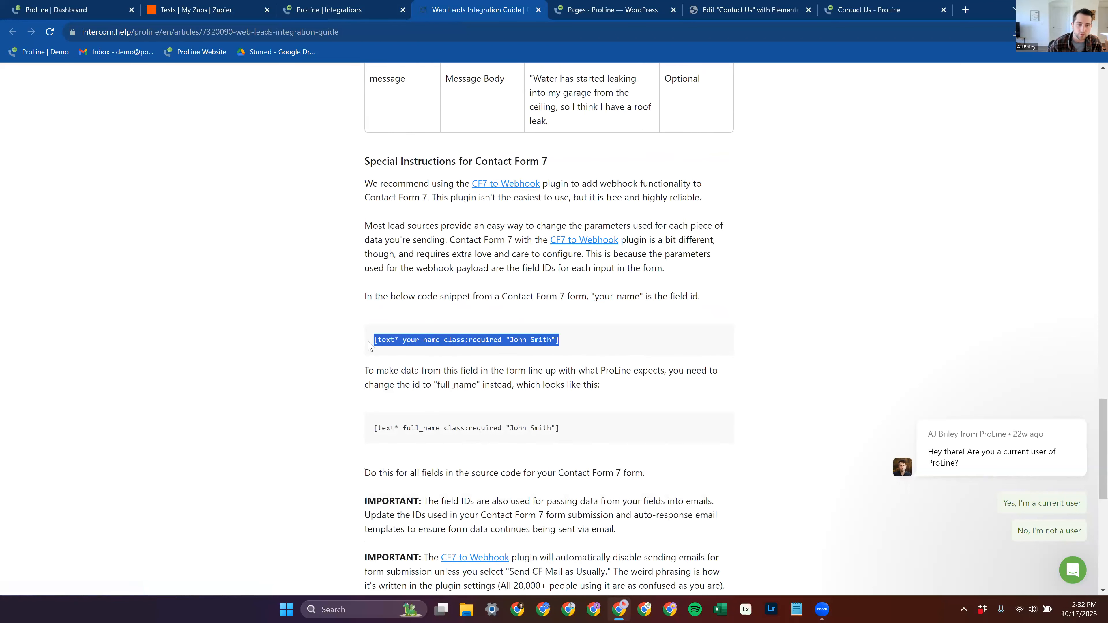
drag(572, 344, 372, 341)
click(397, 340)
drag(402, 340, 440, 340)
click(421, 354)
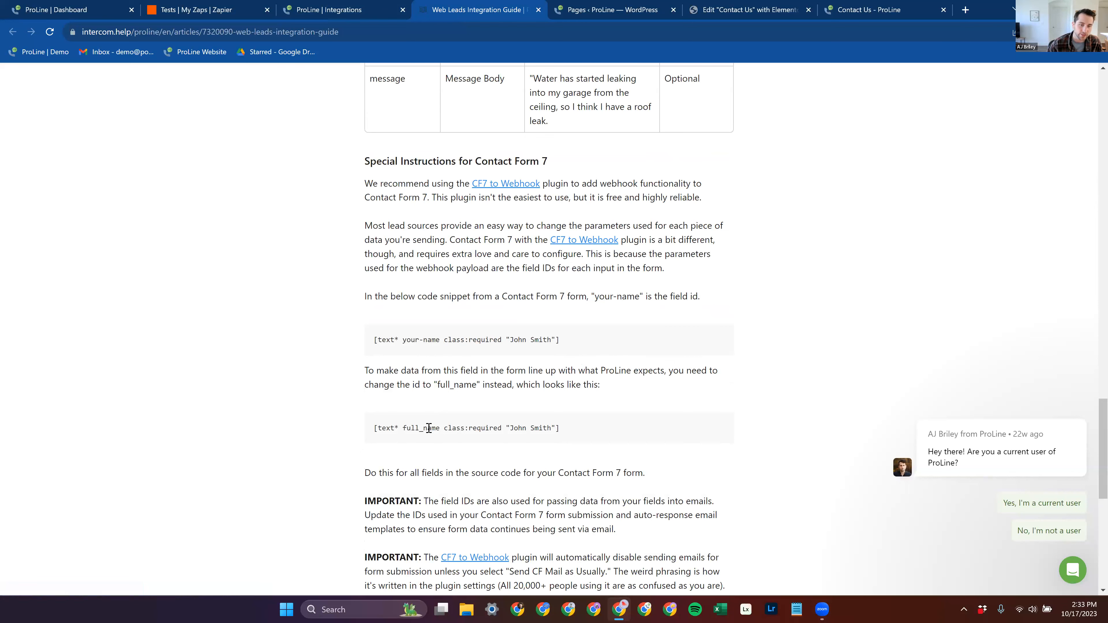
Step: Compare the "full_name" snippet and the notes on form emails with the guide's parameter table
scroll(497, 448, down, 1)
scroll(487, 363, up, 4)
scroll(436, 341, down, 8)
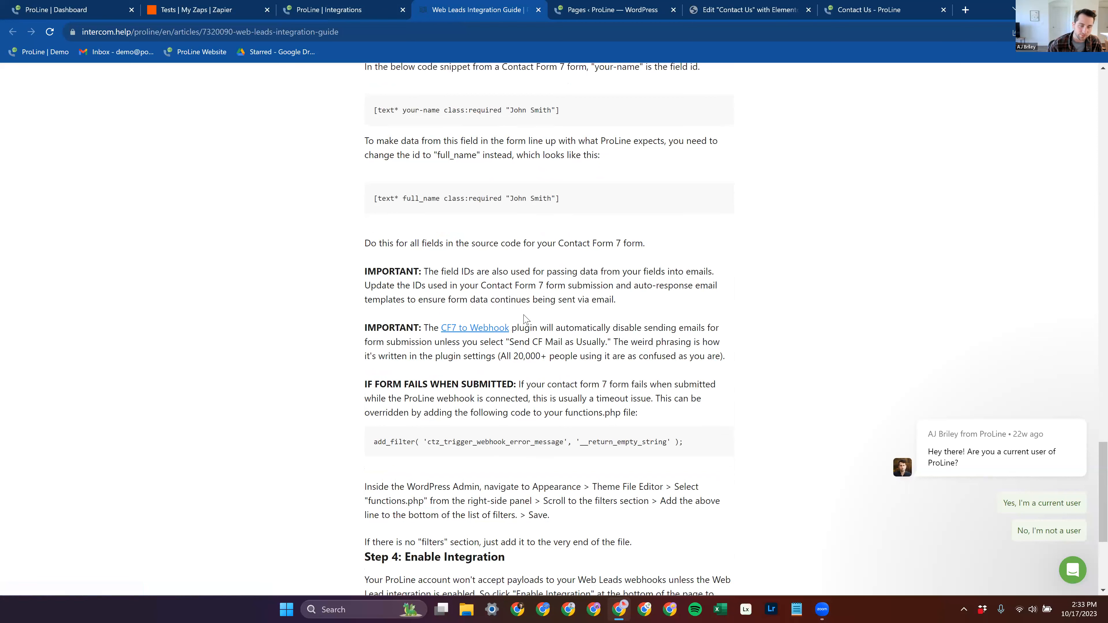
scroll(523, 321, up, 3)
scroll(522, 332, up, 10)
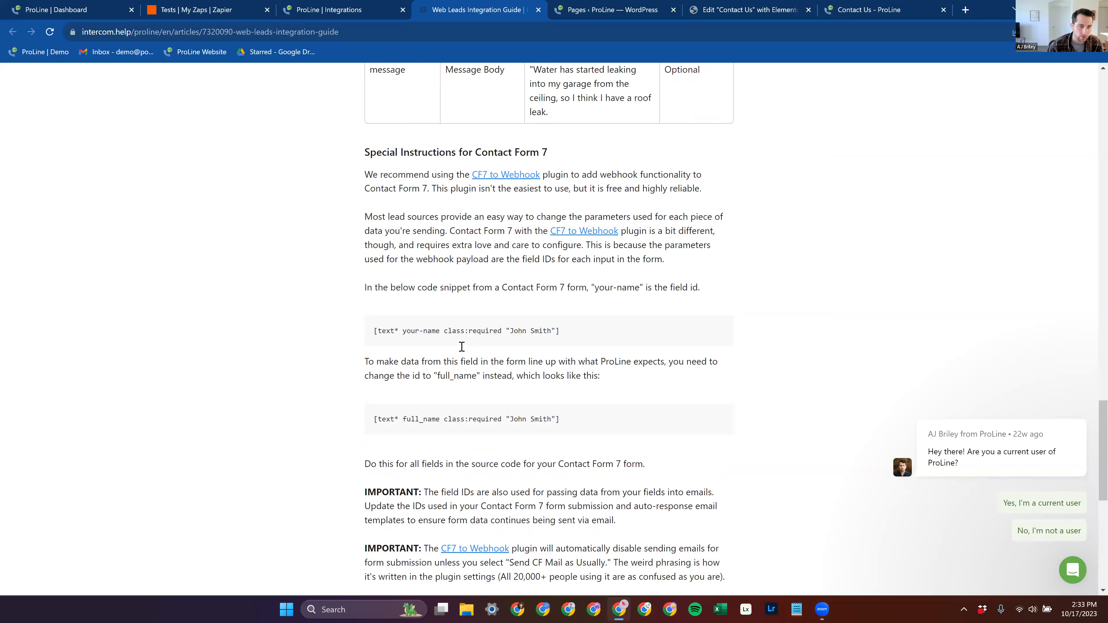
scroll(469, 356, up, 17)
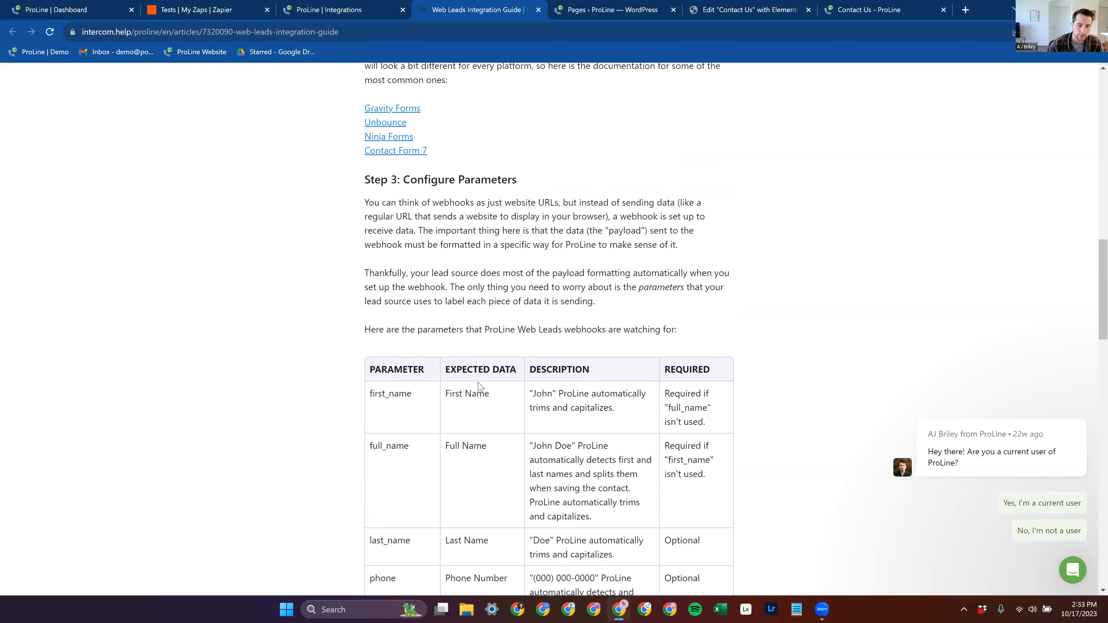
Step: Review the guide from its introduction and Elementor Forms Restriction through Step 3: Configure Parameters
scroll(491, 397, up, 12)
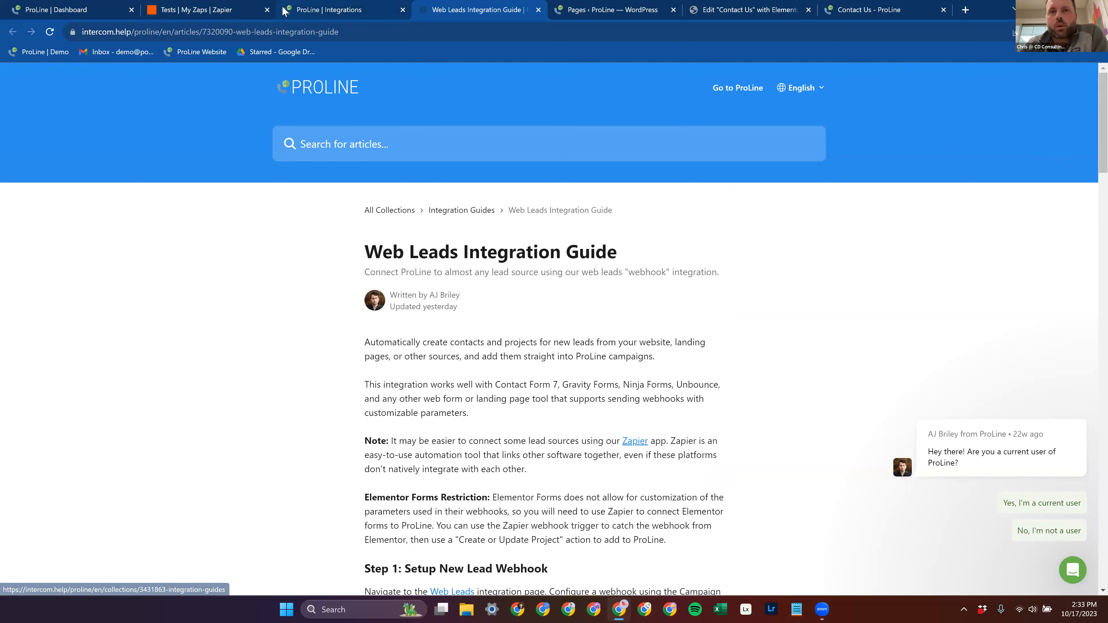
scroll(406, 159, down, 8)
scroll(405, 159, up, 7)
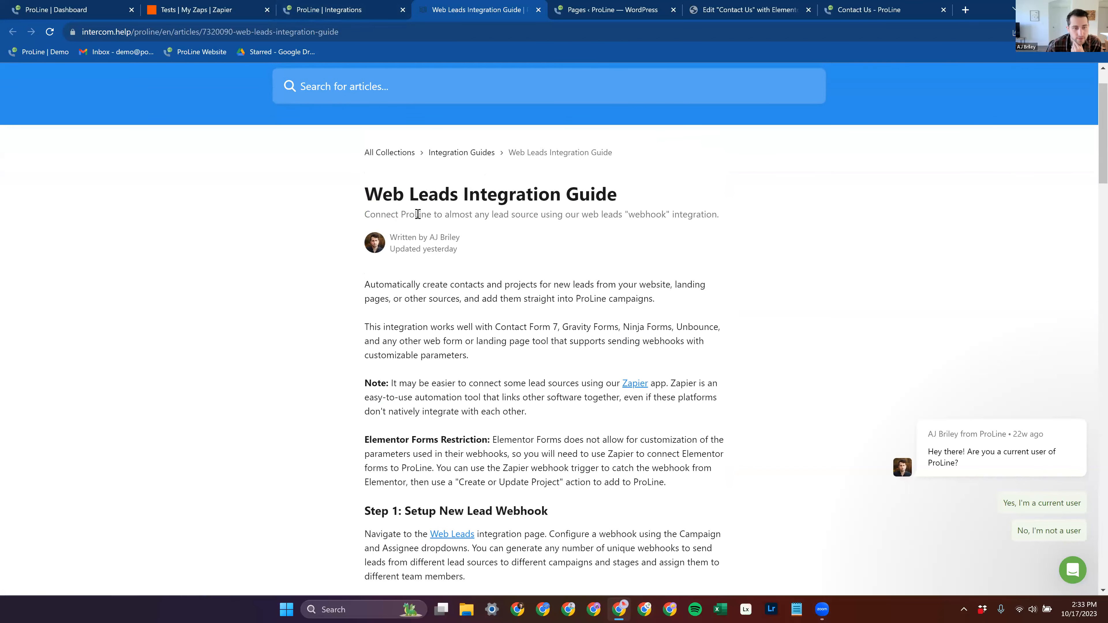
scroll(427, 225, down, 18)
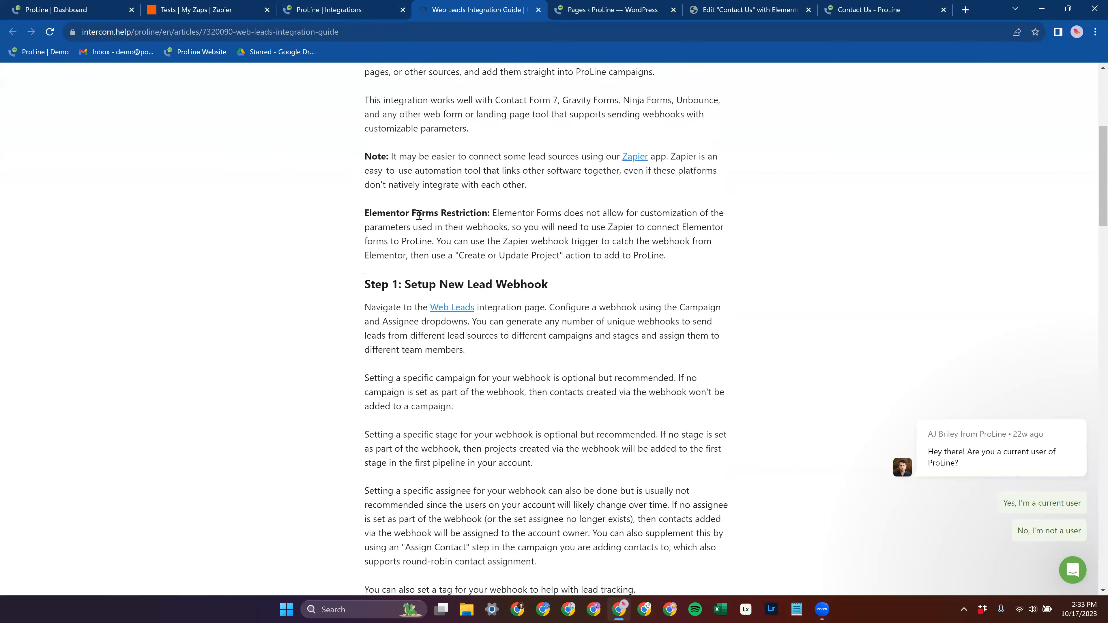
scroll(427, 225, down, 5)
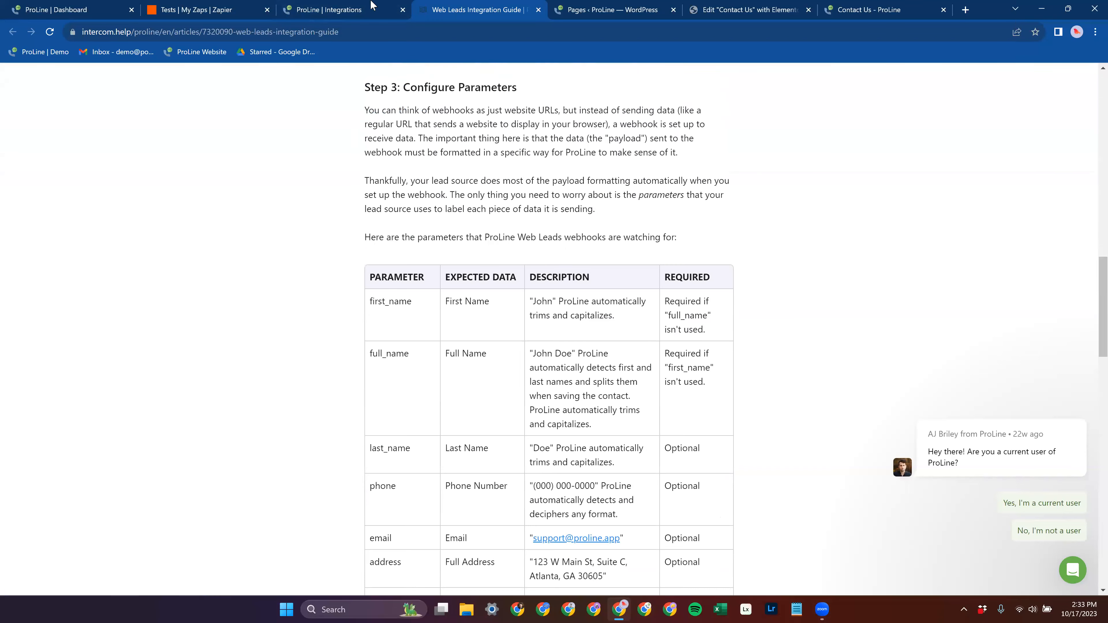
Step: Check the Web Leads integration page in ProLine again and return to the Web Leads Integration Guide
click(80, 6)
click(321, 7)
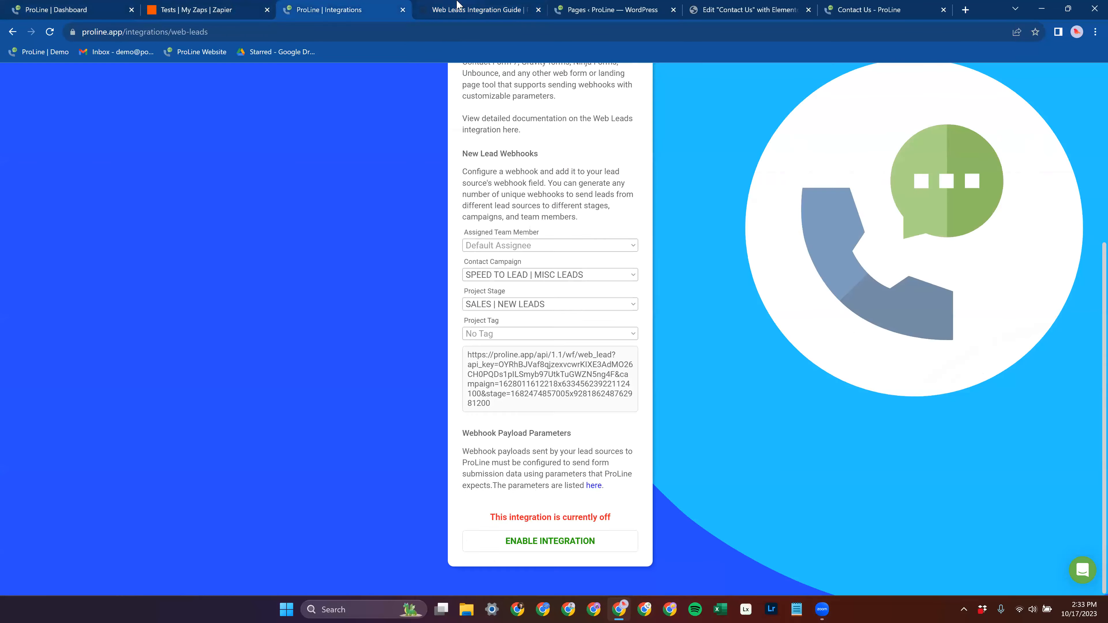
click(459, 6)
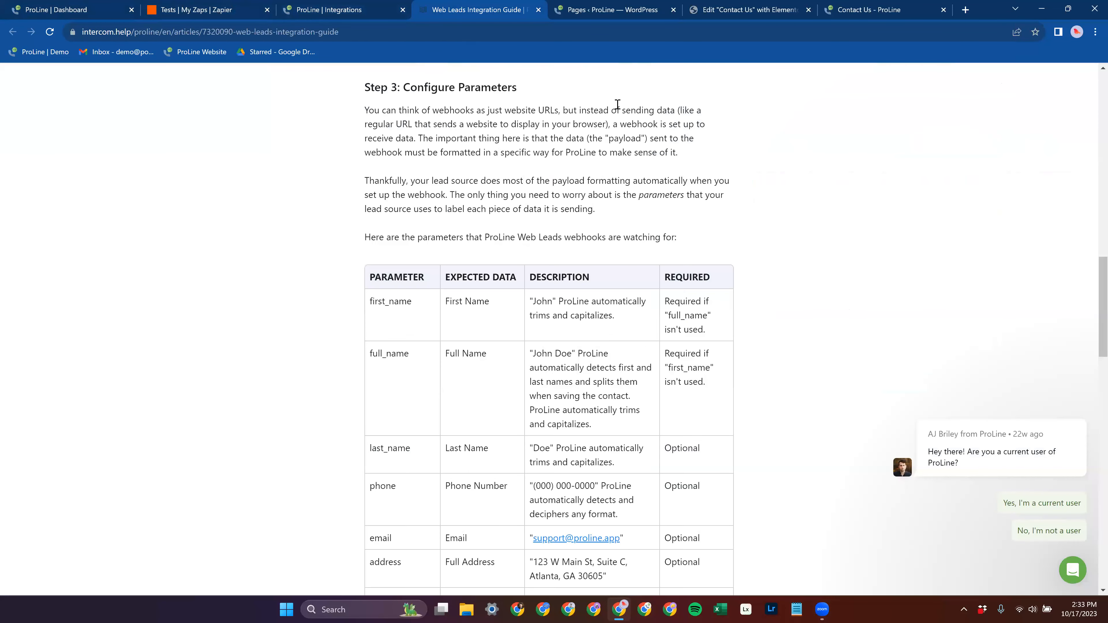